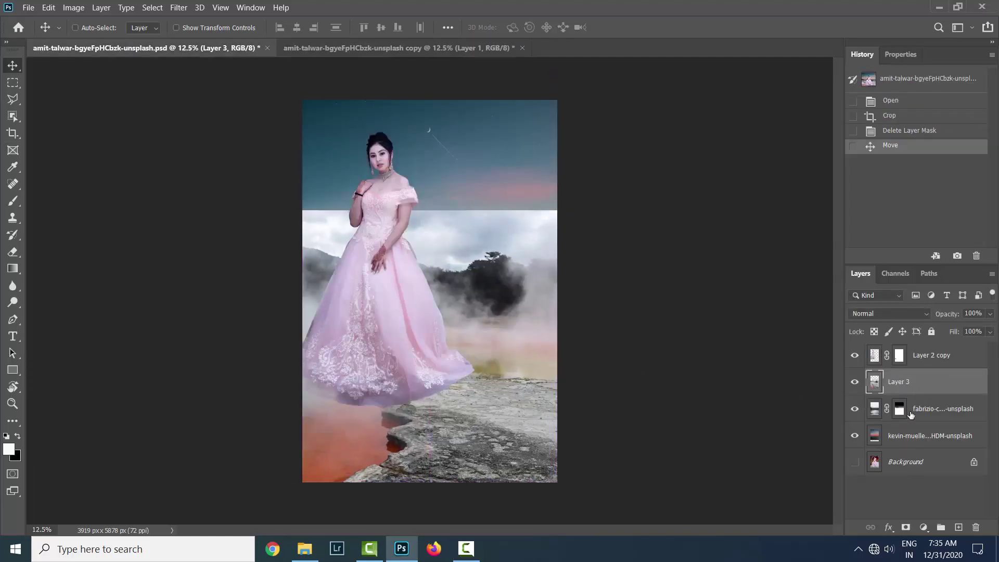
# Step: Copy the misty lake layer into the copy document, stack Layer 1 above it, and add a mask
pyautogui.moveTo(863, 416)
pyautogui.mouseDown()
pyautogui.moveTo(473, 310)
pyautogui.moveTo(491, 295)
pyautogui.mouseUp()
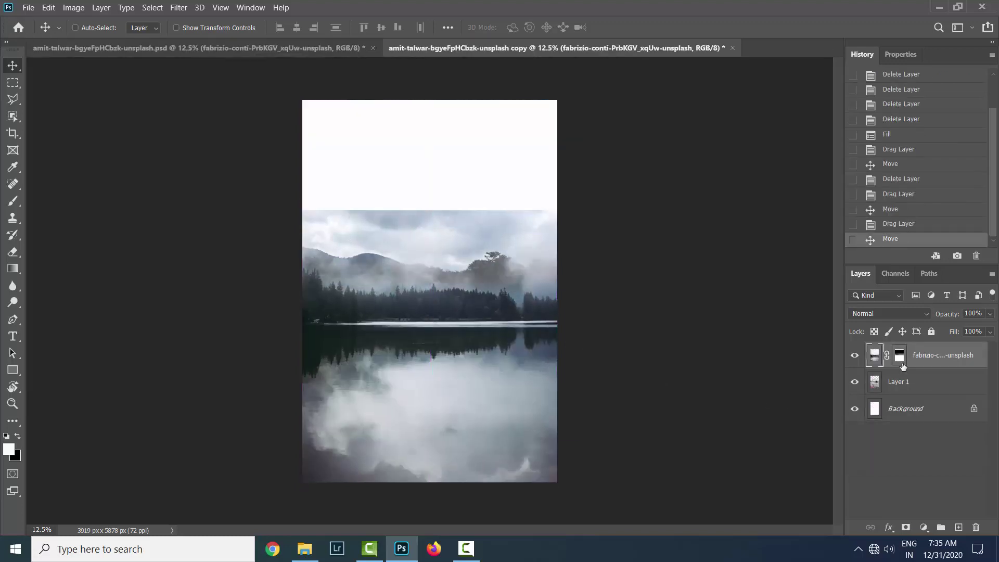
pyautogui.moveTo(903, 366); pyautogui.dragTo(913, 390)
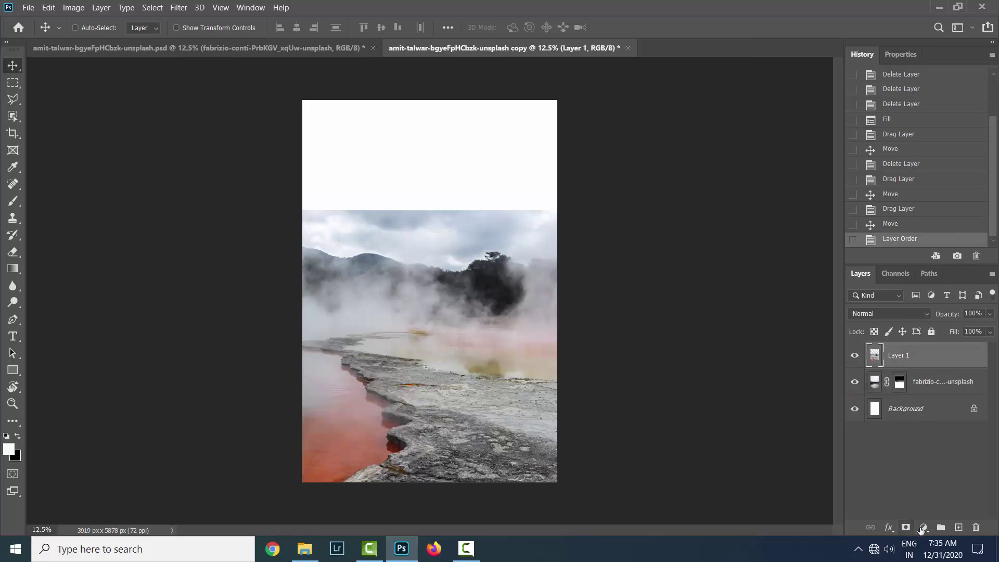
pyautogui.click(906, 527)
# Step: Draw a black-to-white gradient on the mask to fade the hot-spring top into the lake
pyautogui.press('g')
pyautogui.moveTo(432, 230); pyautogui.dragTo(433, 311)
pyautogui.hotkey('ctrl', 'z')
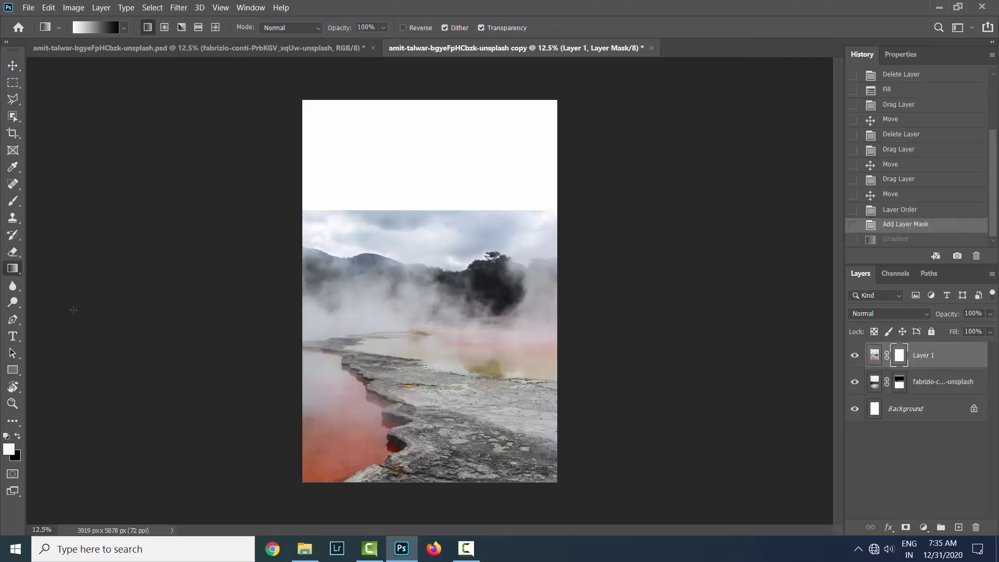
pyautogui.press('x')
pyautogui.moveTo(435, 256); pyautogui.dragTo(456, 321)
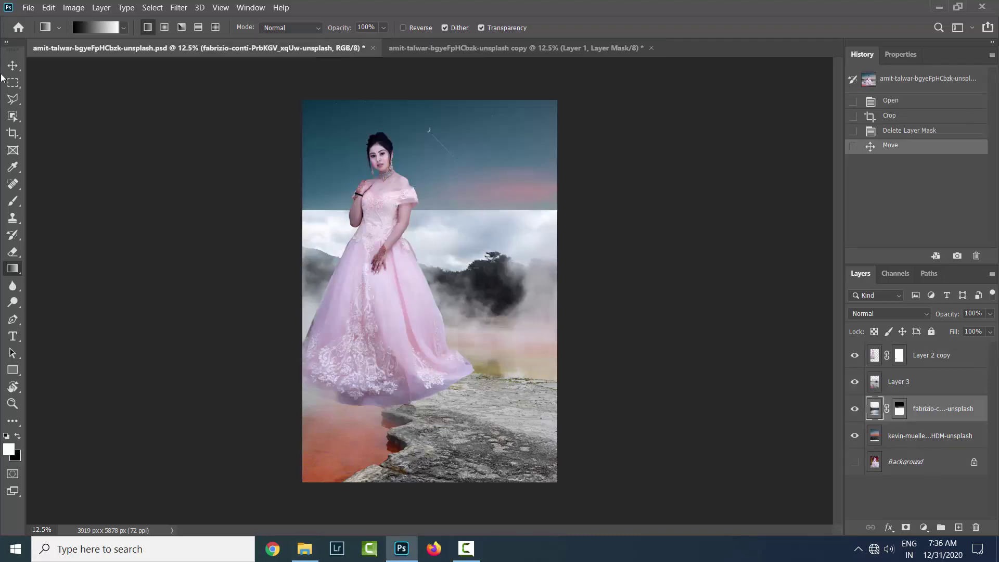
# Step: Copy the bride layer, Layer 2 copy, into the copy document
pyautogui.press('v')
pyautogui.moveTo(458, 172); pyautogui.dragTo(499, 52)
pyautogui.keyDown('ctrl'); pyautogui.click(408, 276); pyautogui.keyUp('ctrl')
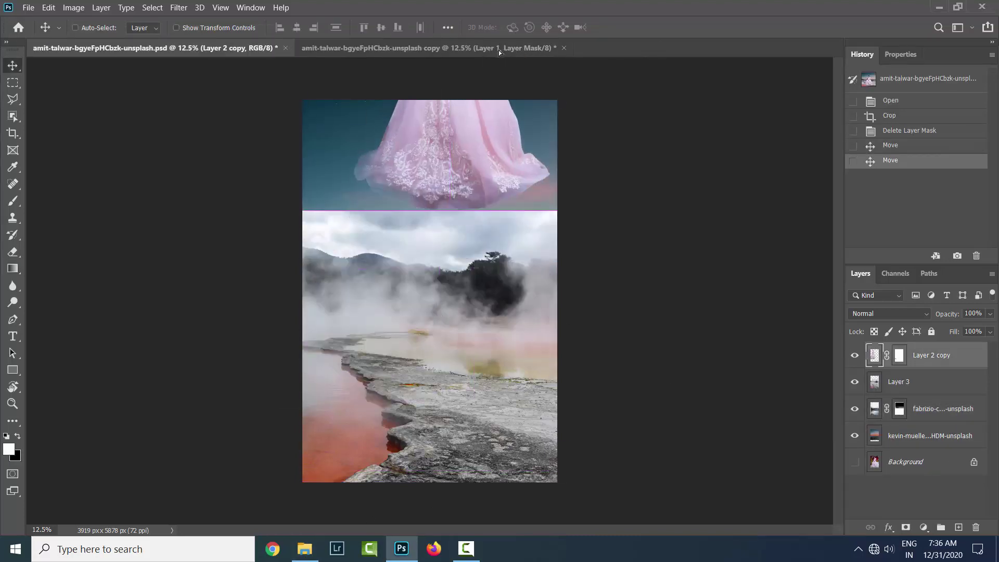
pyautogui.moveTo(408, 276)
pyautogui.mouseDown()
pyautogui.moveTo(432, 305)
pyautogui.moveTo(470, 312)
pyautogui.moveTo(460, 313)
pyautogui.mouseUp()
# Step: Bring the dusk sky layer from the original .psd and place it below the lake layer
pyautogui.click(250, 48)
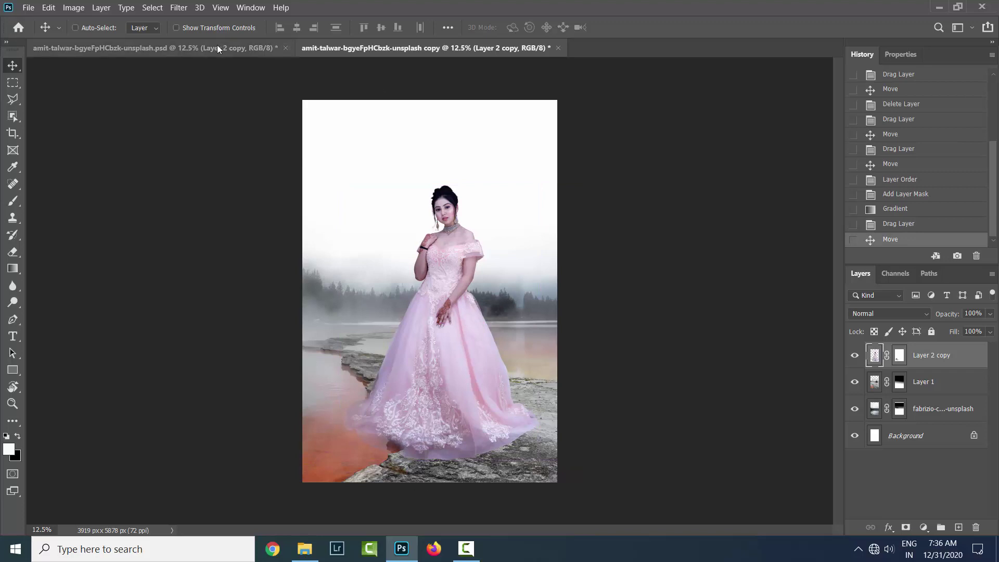
pyautogui.moveTo(492, 49); pyautogui.dragTo(461, 265)
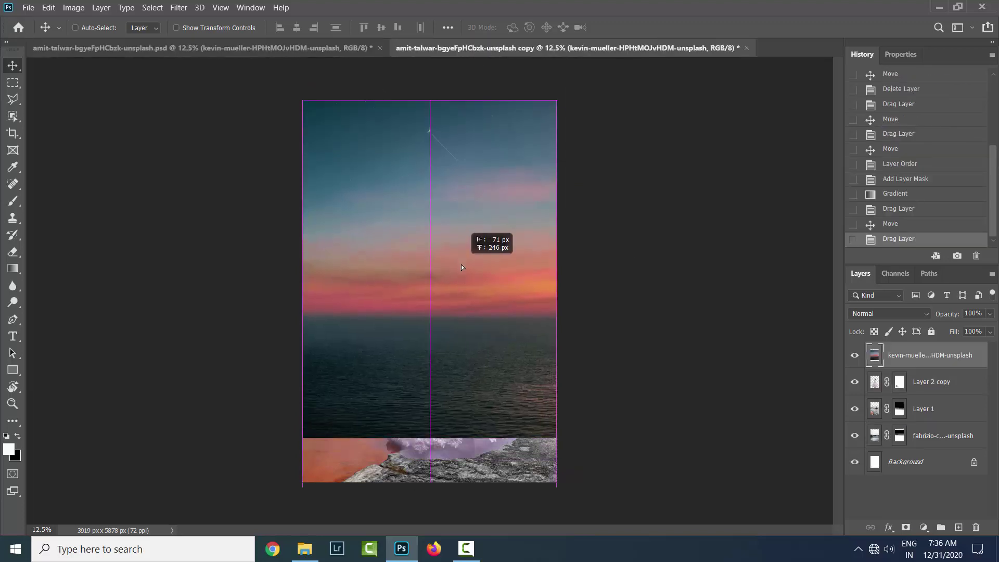
pyautogui.moveTo(879, 355); pyautogui.dragTo(869, 427)
pyautogui.keyDown('alt'); pyautogui.scroll(1, 624, 309); pyautogui.keyUp('alt')
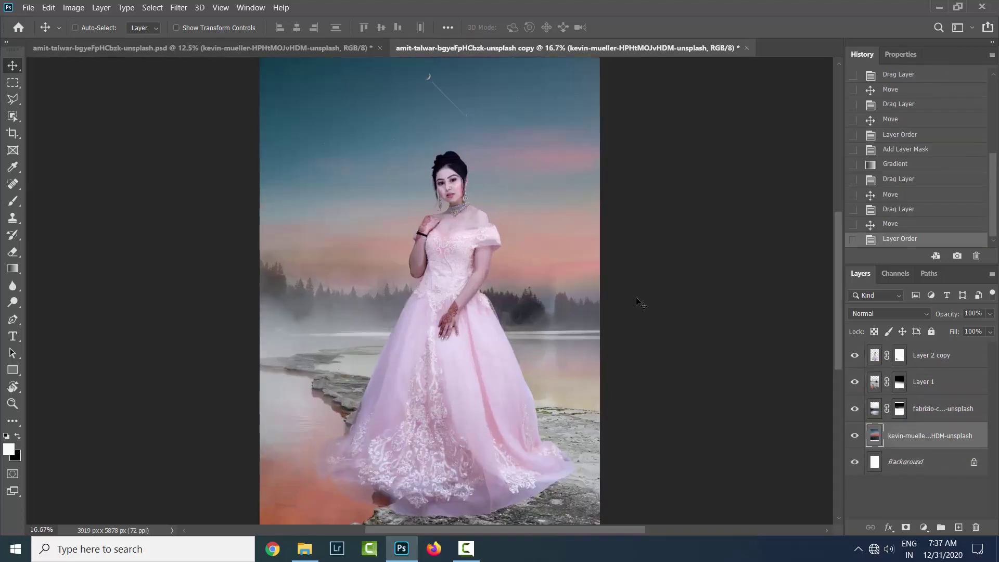
pyautogui.keyDown('alt'); pyautogui.scroll(-1, 637, 307); pyautogui.keyUp('alt')
pyautogui.keyDown('alt'); pyautogui.scroll(1, 587, 309); pyautogui.keyUp('alt')
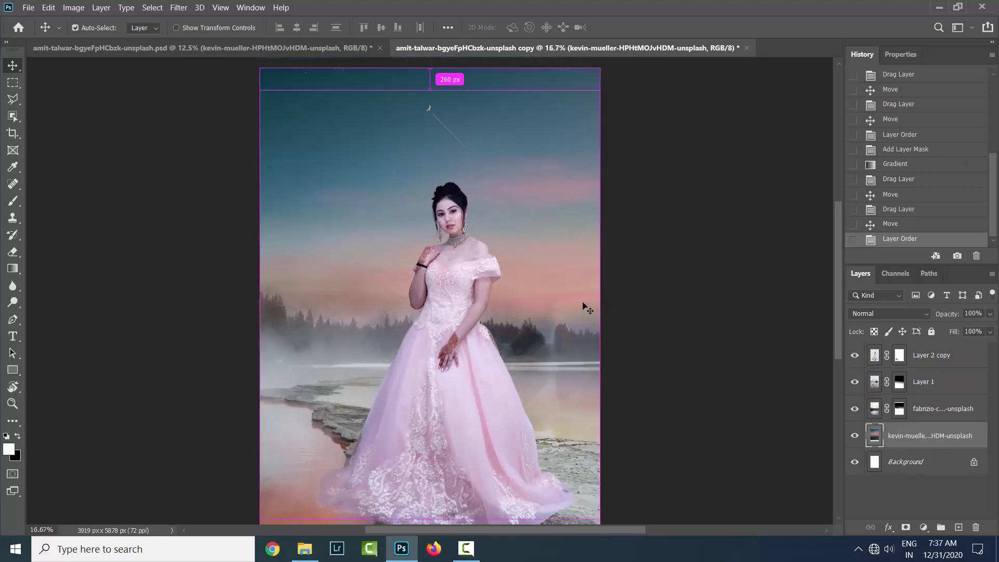
pyautogui.click(854, 435)
# Step: Add a Curves adjustment above the sky, lowering the highlights and lifting the shadows
pyautogui.click(923, 526)
pyautogui.click(914, 362)
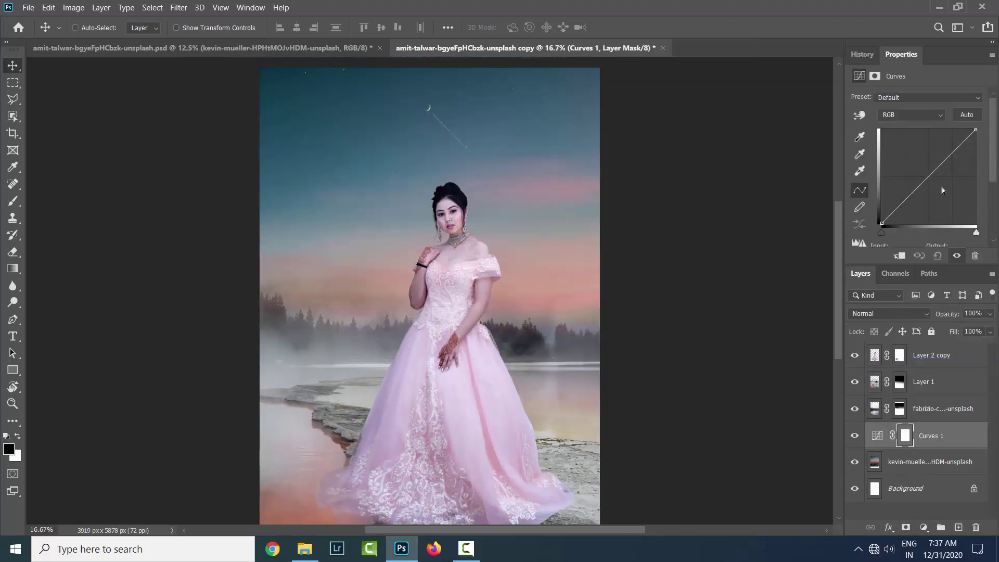
pyautogui.moveTo(976, 129); pyautogui.dragTo(976, 156)
pyautogui.moveTo(882, 222); pyautogui.dragTo(882, 205)
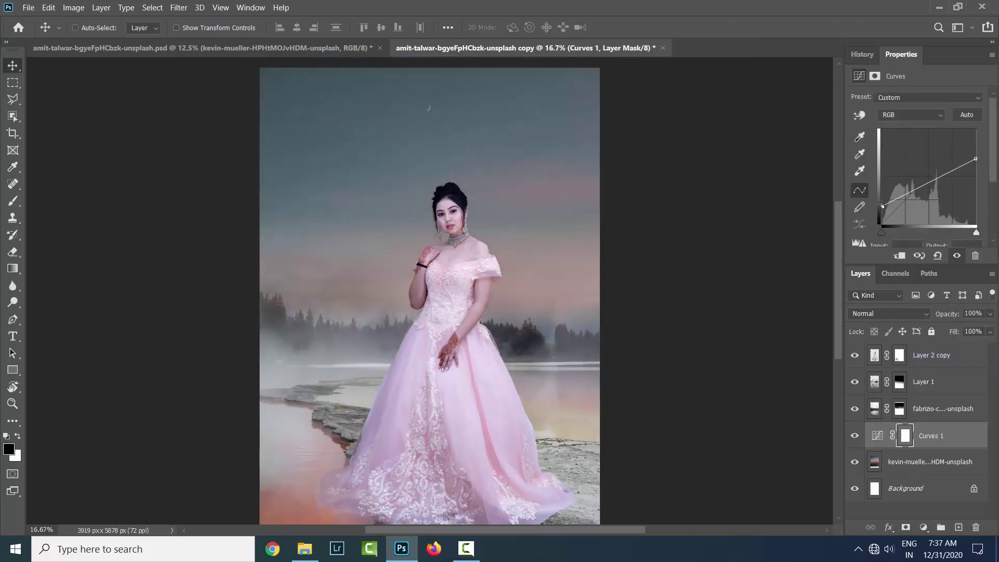
# Step: Select the lake layer's mask, set a white brush, and create a new empty layer
pyautogui.click(899, 408)
pyautogui.press('b')
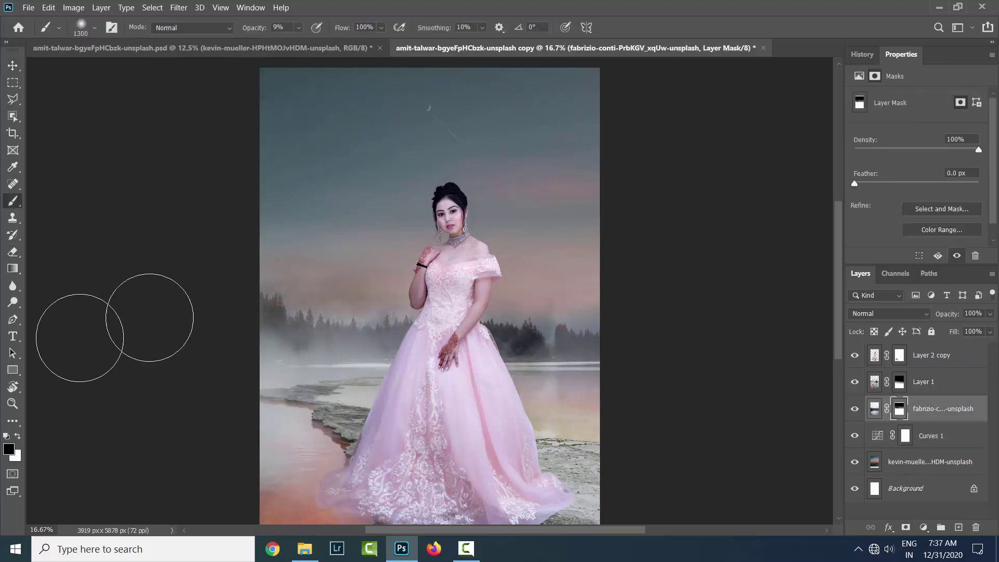
pyautogui.press('x')
pyautogui.hotkey('ctrl', 'shift', 'alt', 'n')
# Step: Sample a dark grey-blue from the sky, paint a soft tone, and move the layer above Layer 1
pyautogui.click(9, 449)
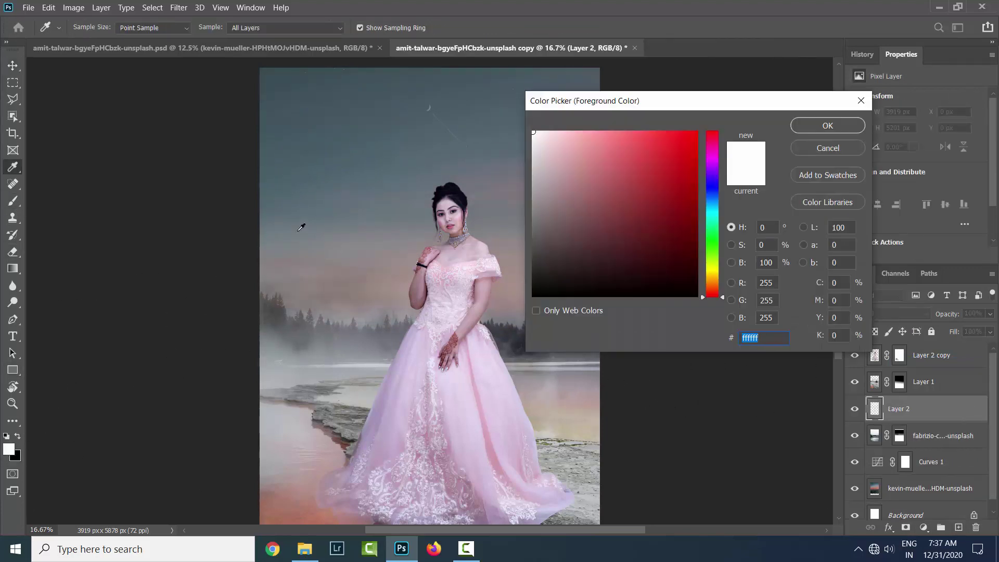
pyautogui.click(281, 222)
pyautogui.press('Return')
pyautogui.moveTo(213, 271); pyautogui.dragTo(390, 289)
pyautogui.press('[')
pyautogui.press('[')
pyautogui.press('[')
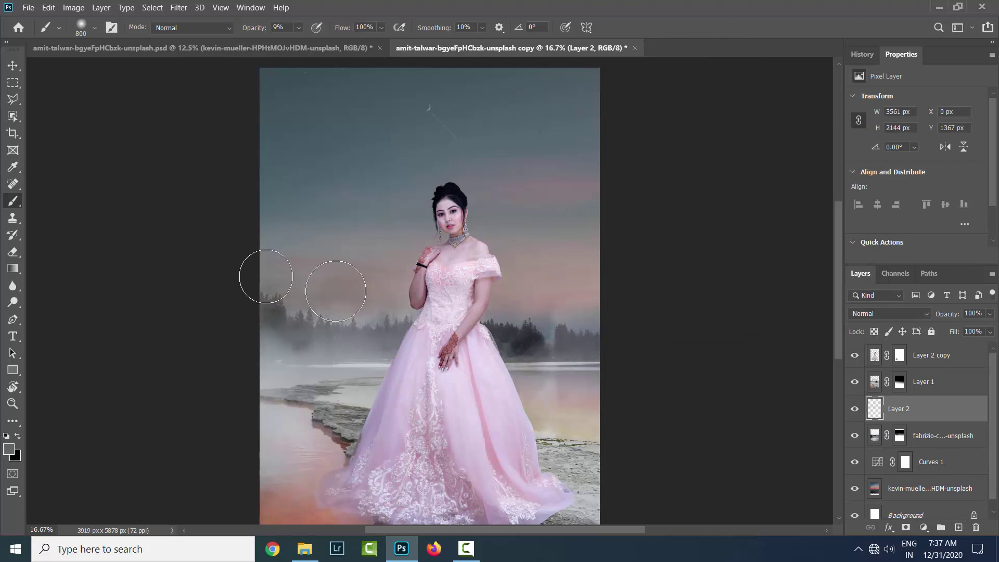
pyautogui.press('[')
pyautogui.press('[')
pyautogui.press('[')
pyautogui.hotkey('ctrl', ']')
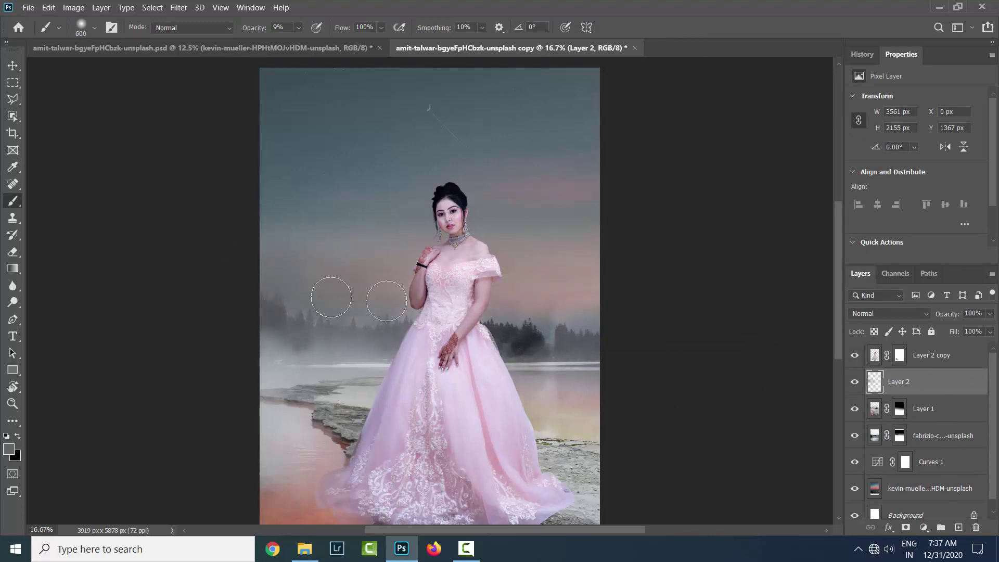
# Step: Sample salmon pink from the sky and paint a faint glow over the horizon and right edge
pyautogui.click(9, 448)
pyautogui.click(507, 285)
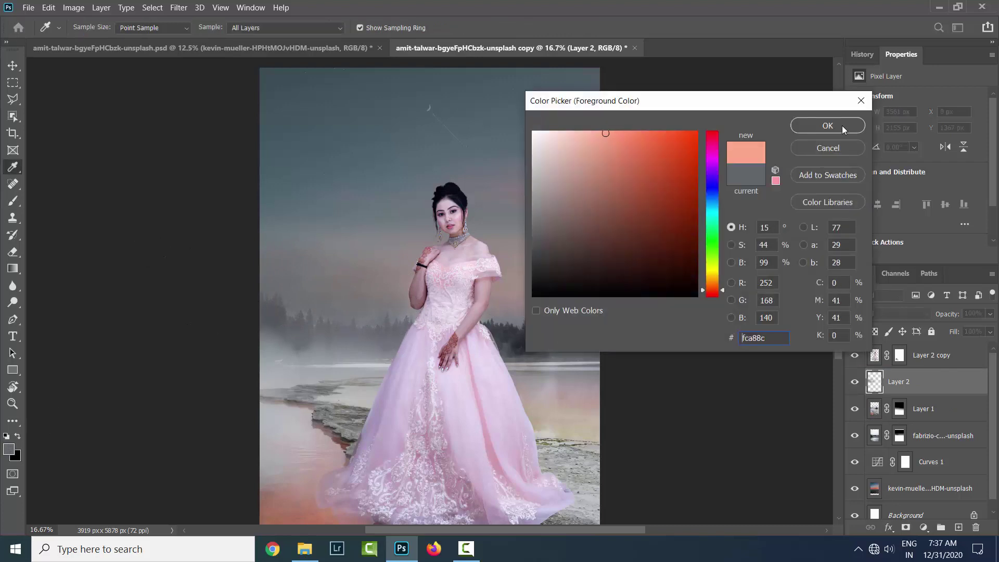
pyautogui.press('Return')
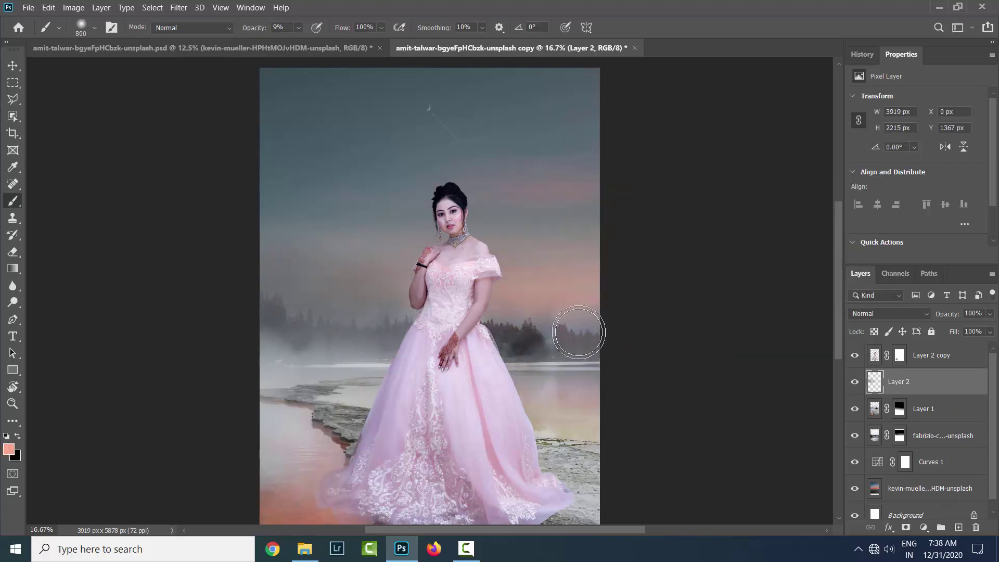
pyautogui.moveTo(576, 329); pyautogui.dragTo(542, 328)
pyautogui.press(']')
pyautogui.press(']')
pyautogui.press(']')
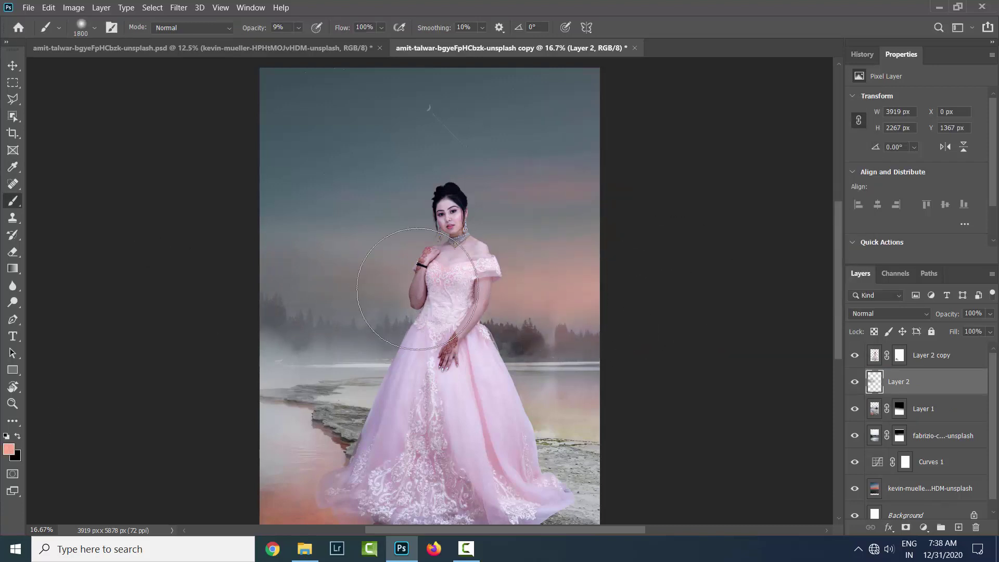
pyautogui.press(']')
pyautogui.press(']')
pyautogui.moveTo(640, 260)
pyautogui.mouseDown()
pyautogui.moveTo(614, 299)
pyautogui.moveTo(619, 333)
pyautogui.mouseUp()
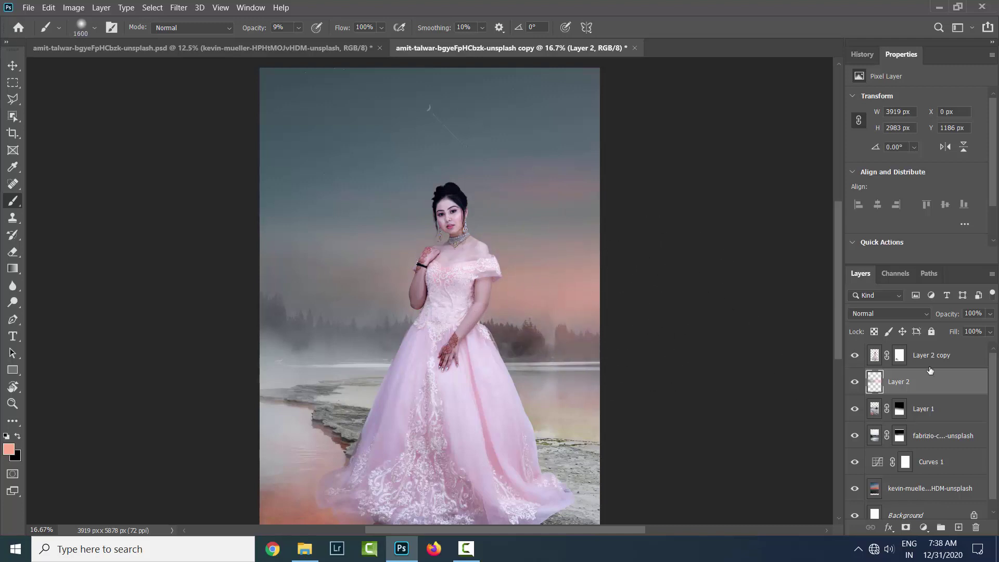
# Step: Set up a lower-opacity, resized Eraser to soften the glow, then fit the image in view
pyautogui.press('e')
pyautogui.moveTo(246, 28); pyautogui.dragTo(208, 46)
pyautogui.rightClick(451, 206)
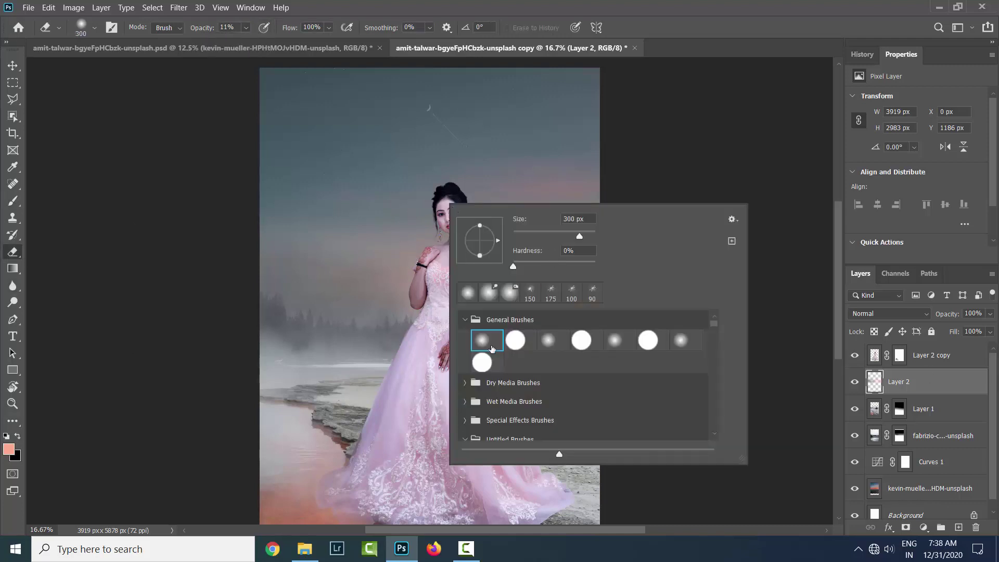
pyautogui.press('Escape')
pyautogui.press(']')
pyautogui.press(']')
pyautogui.press(']')
pyautogui.press('[')
pyautogui.press('[')
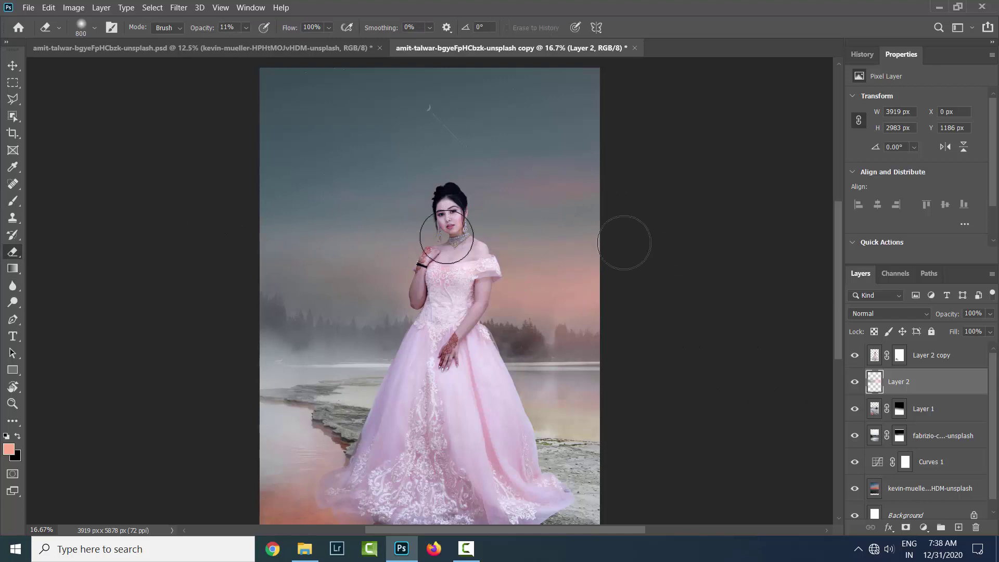
pyautogui.hotkey('ctrl', '-')
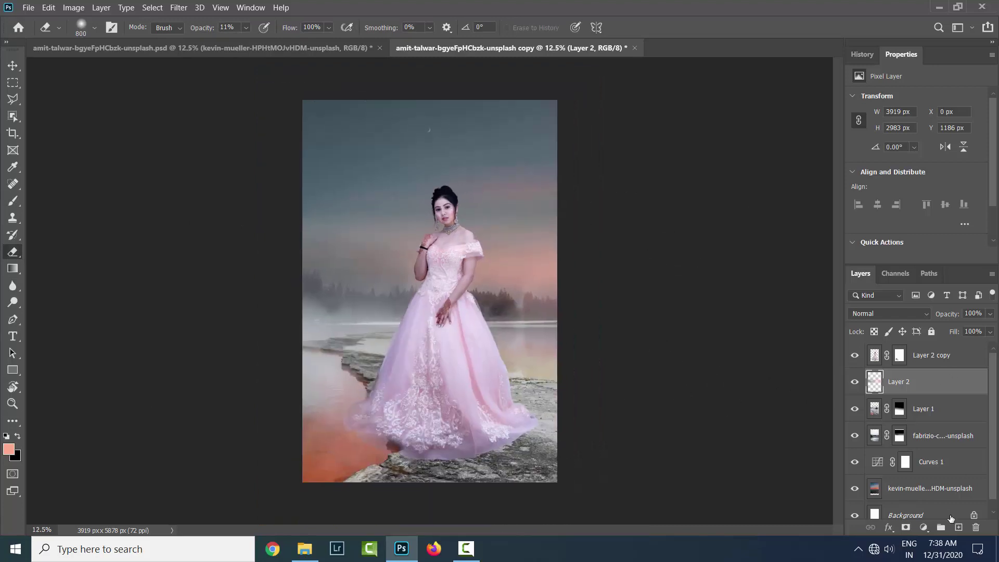
# Step: Duplicate the bride layer, flip it, and position it just under the hem as a reflection
pyautogui.hotkey('ctrl', '+')
pyautogui.click(937, 363)
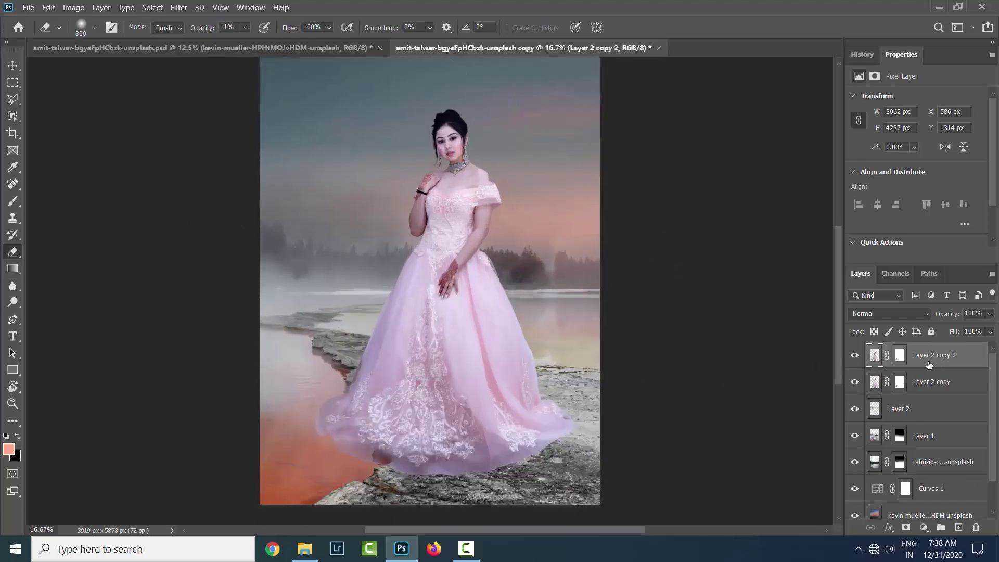
pyautogui.hotkey('ctrl', 'j')
pyautogui.hotkey('ctrl', 't')
pyautogui.moveTo(452, 216); pyautogui.dragTo(431, 332)
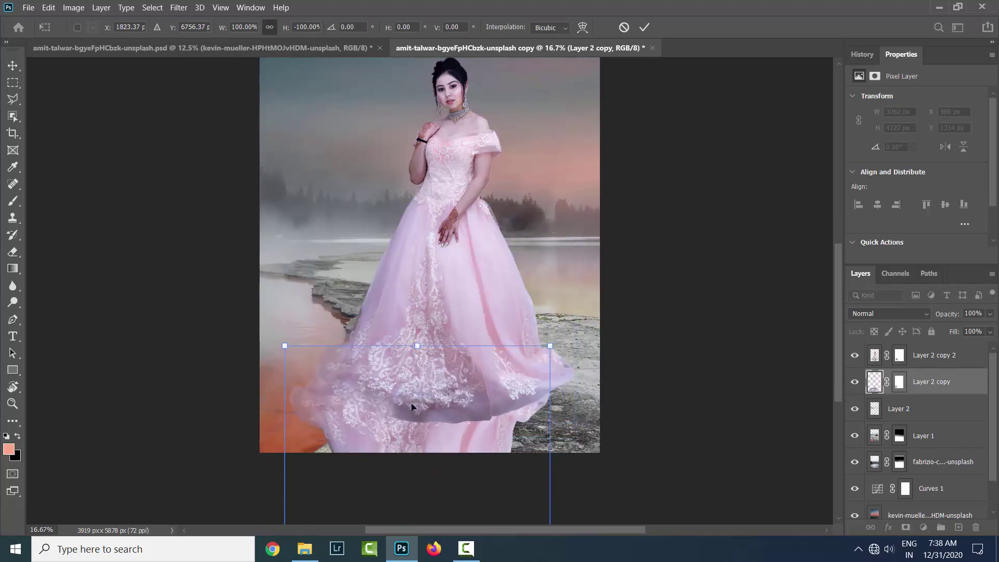
pyautogui.hotkey('ctrl', '+')
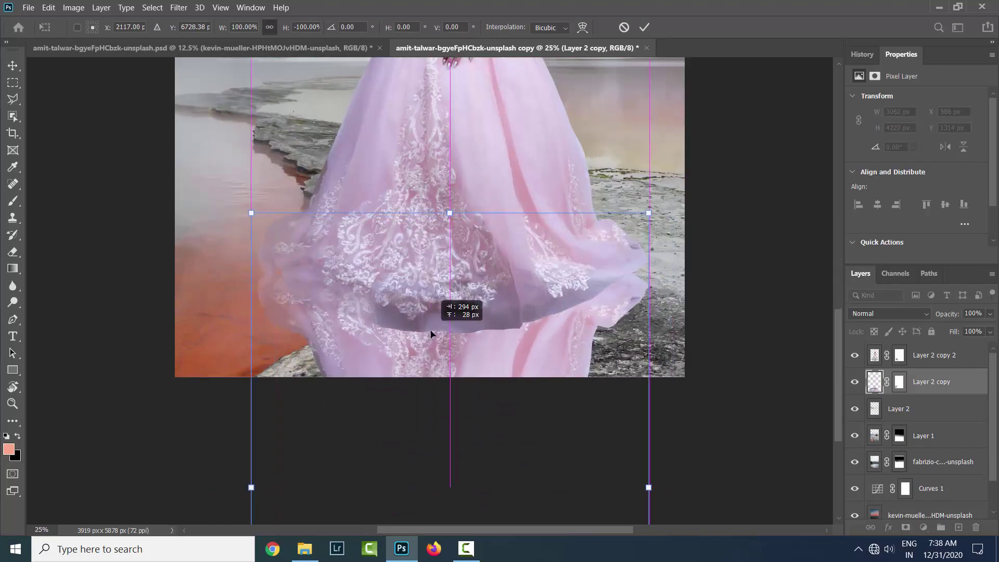
pyautogui.moveTo(430, 333); pyautogui.dragTo(429, 335)
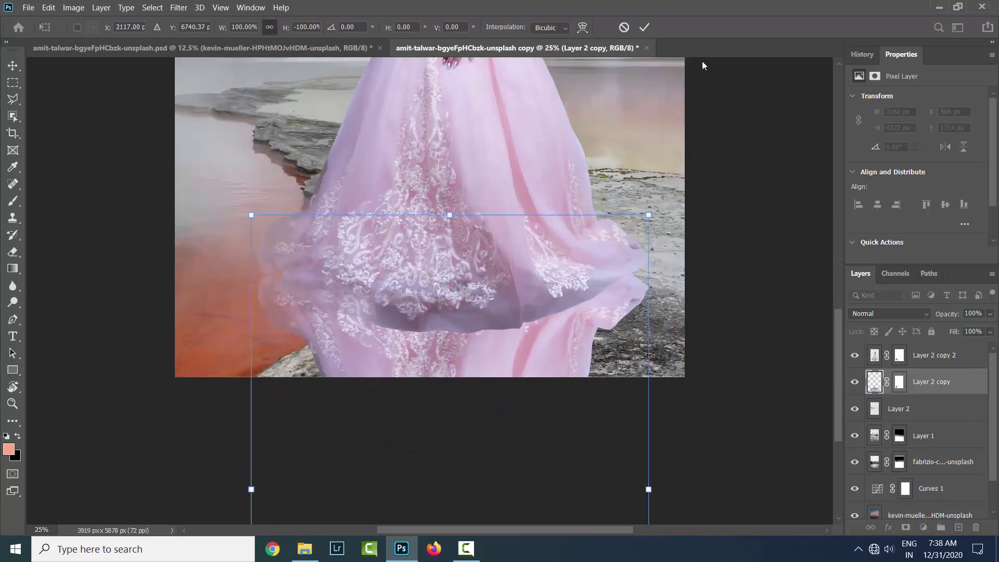
pyautogui.press('Return')
# Step: Replace the reflection layer's old mask with a fresh, inverted mask that hides it
pyautogui.press('e')
pyautogui.rightClick(899, 381)
pyautogui.click(929, 464)
pyautogui.click(905, 527)
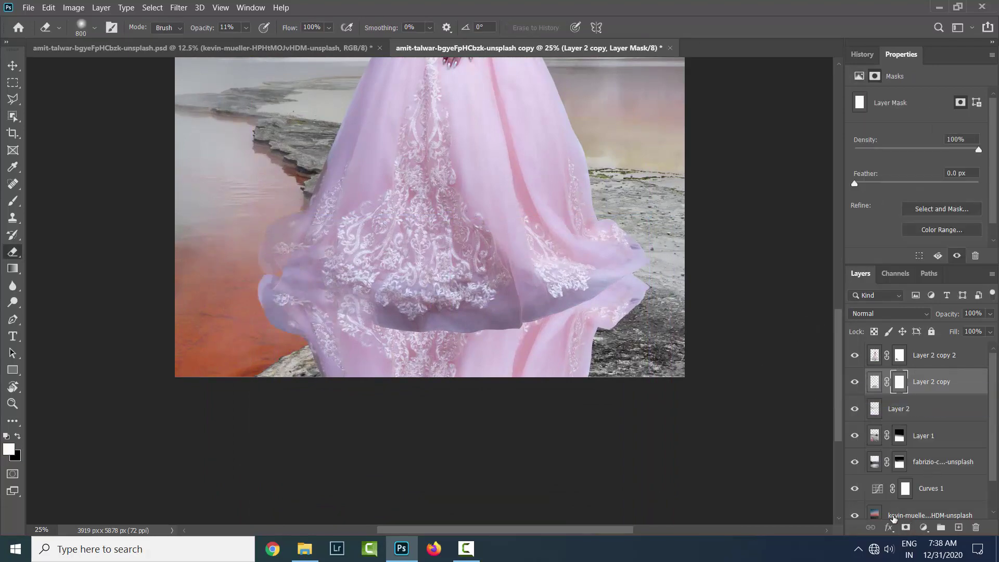
pyautogui.hotkey('ctrl', 'i')
# Step: Paint the mask with a 9%-opacity brush to blend the dress hem softly into the water
pyautogui.scroll(2, 363, 414)
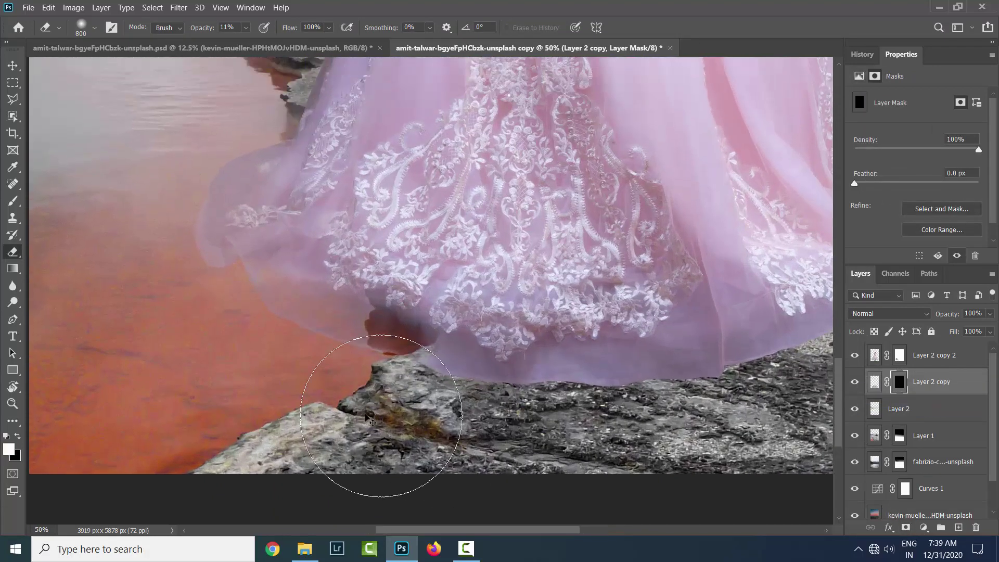
pyautogui.press('b')
pyautogui.scroll(1, 553, 392)
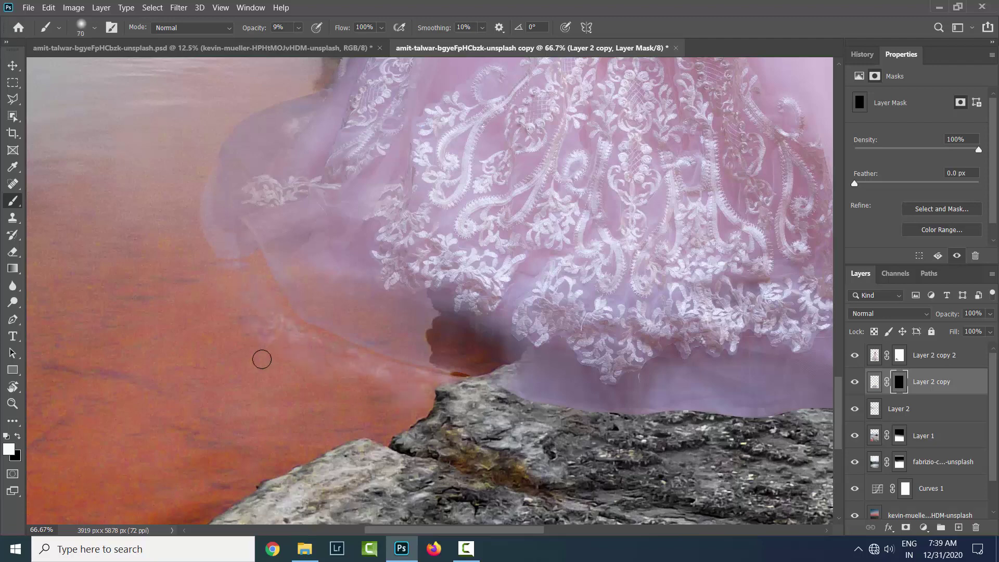
pyautogui.click(861, 54)
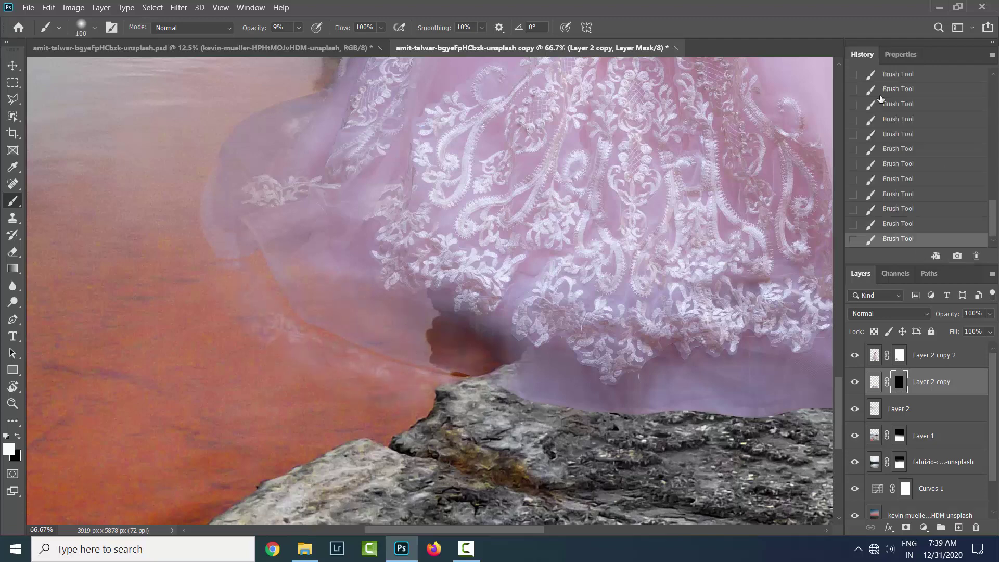
pyautogui.press(']')
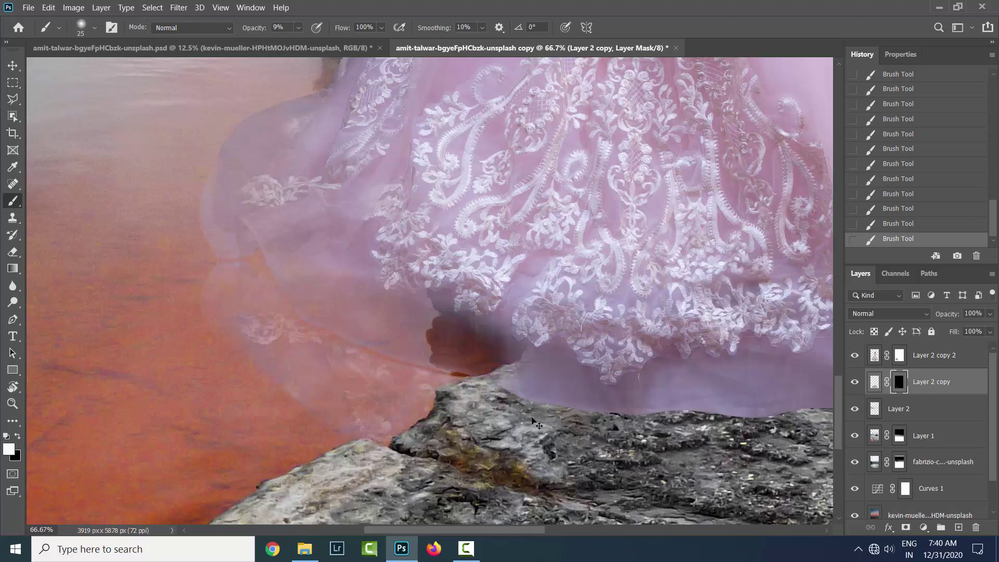
pyautogui.hotkey('ctrl', '-')
pyautogui.hotkey('ctrl', '+')
pyautogui.press(']')
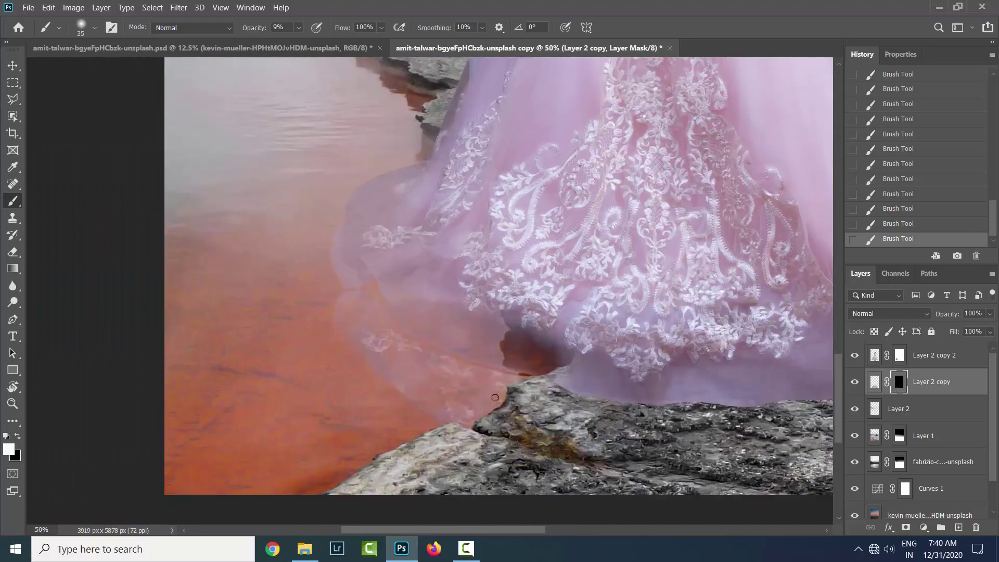
pyautogui.press(']')
pyautogui.hotkey('ctrl', '-')
pyautogui.hotkey('ctrl', '-')
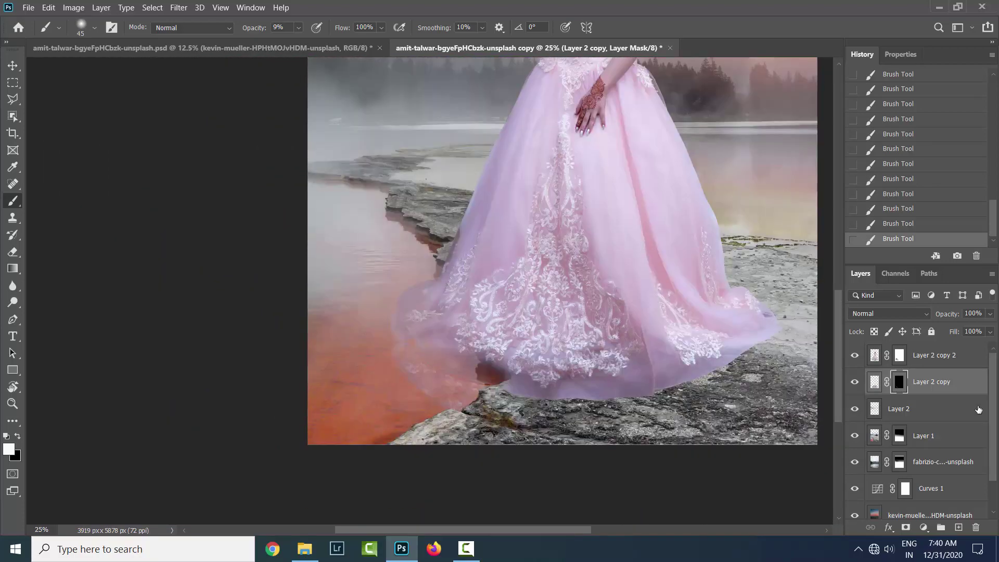
# Step: On new Layer 3, paint a black shadow under the dress hem with a 37%-opacity brush
pyautogui.click(956, 527)
pyautogui.hotkey('ctrl', '+')
pyautogui.press('x')
pyautogui.press(']')
pyautogui.scroll(-1, 615, 390)
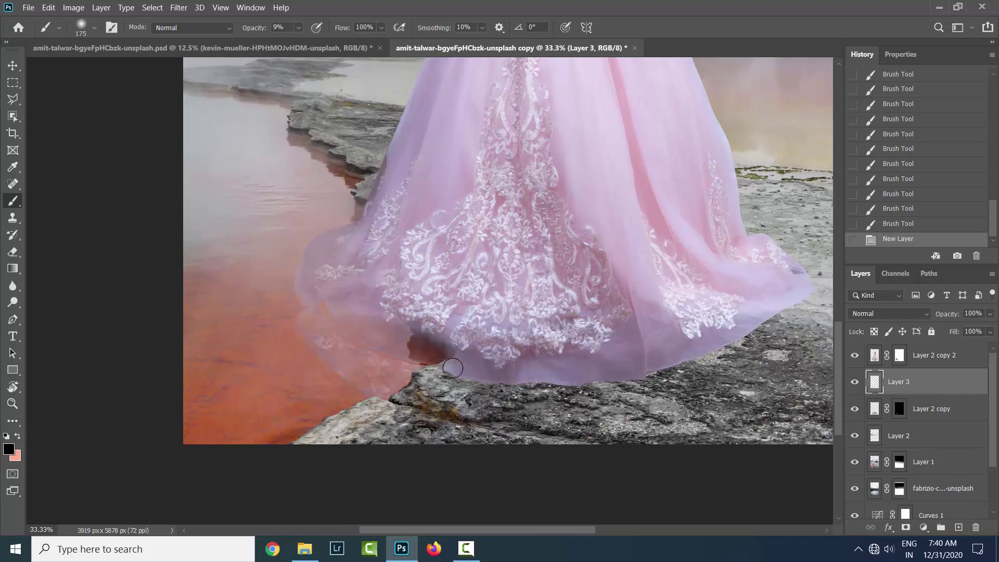
pyautogui.press('3')
pyautogui.press('7')
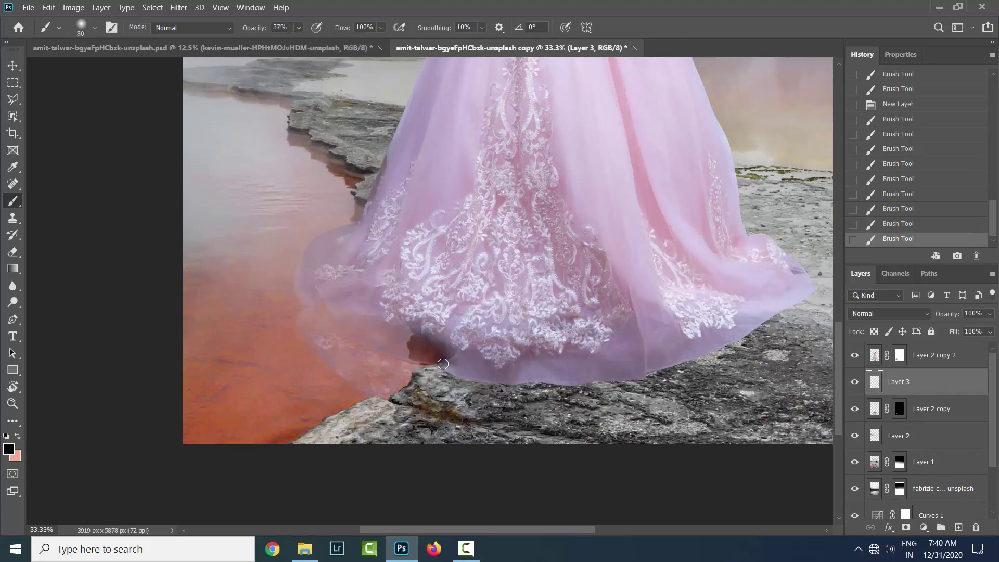
pyautogui.click(700, 360)
pyautogui.press('[')
pyautogui.press('[')
pyautogui.press('[')
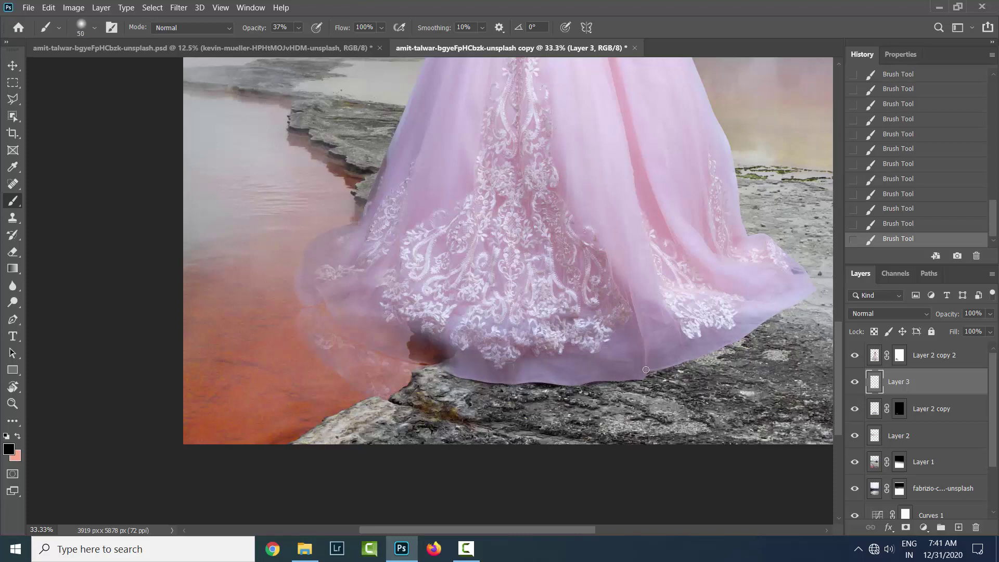
pyautogui.hscroll(3, 704, 353)
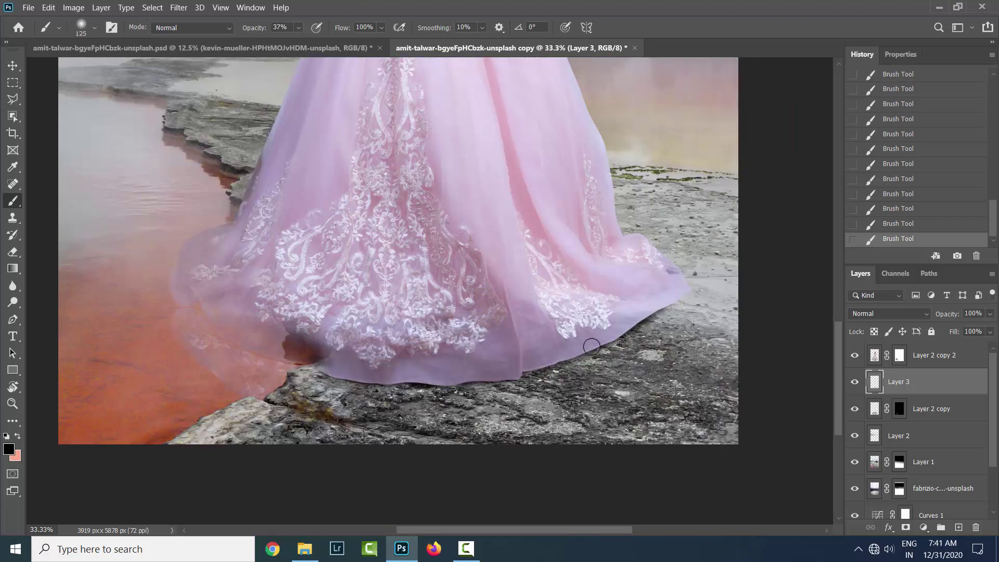
pyautogui.press(']')
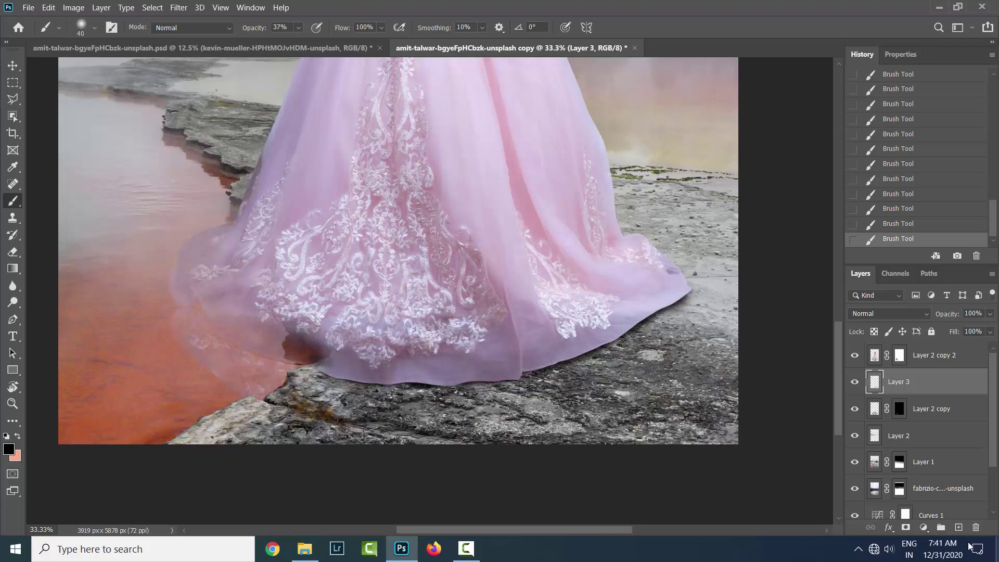
# Step: On new Layer 4, paint a faint 4%-opacity black shadow near the hem with a large brush
pyautogui.click(959, 527)
pyautogui.click(298, 27)
pyautogui.write('4')
pyautogui.press(']')
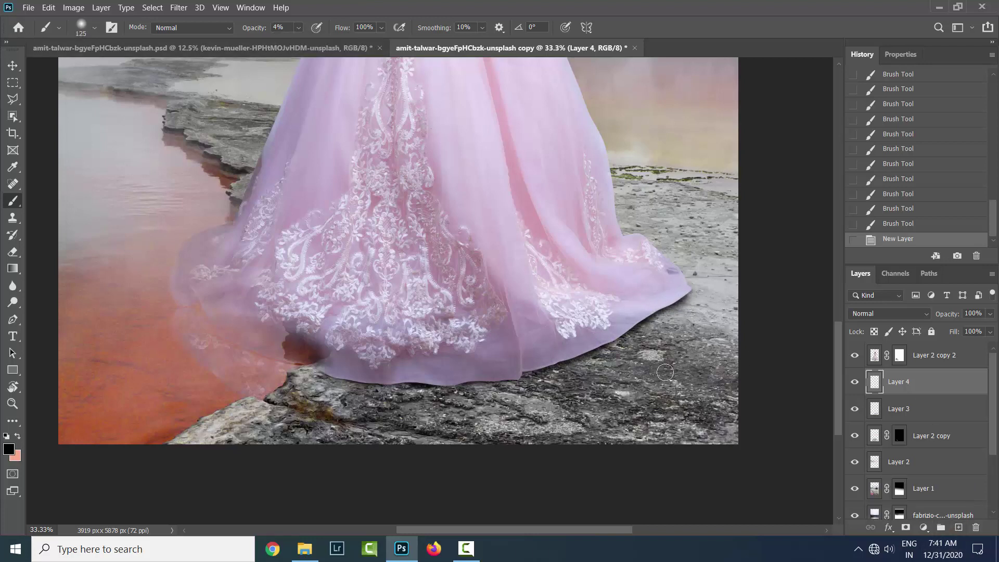
pyautogui.moveTo(629, 354); pyautogui.dragTo(657, 323)
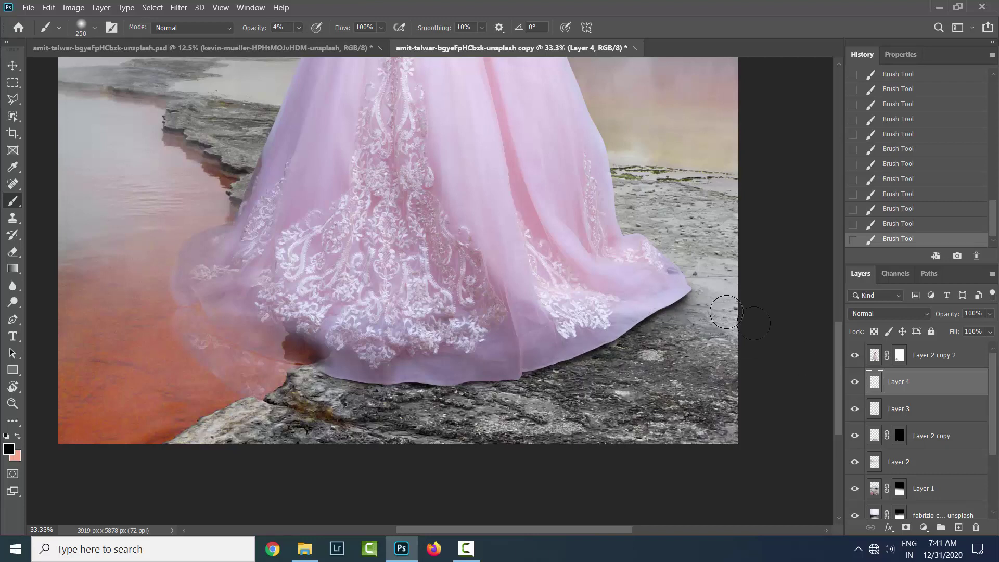
pyautogui.press(']')
pyautogui.press(']')
pyautogui.press(']')
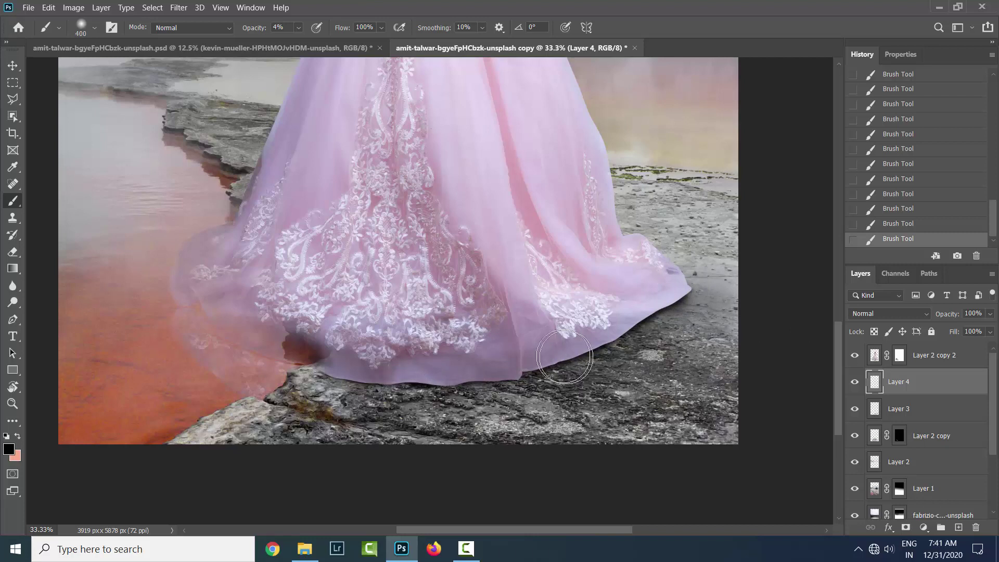
pyautogui.press('[')
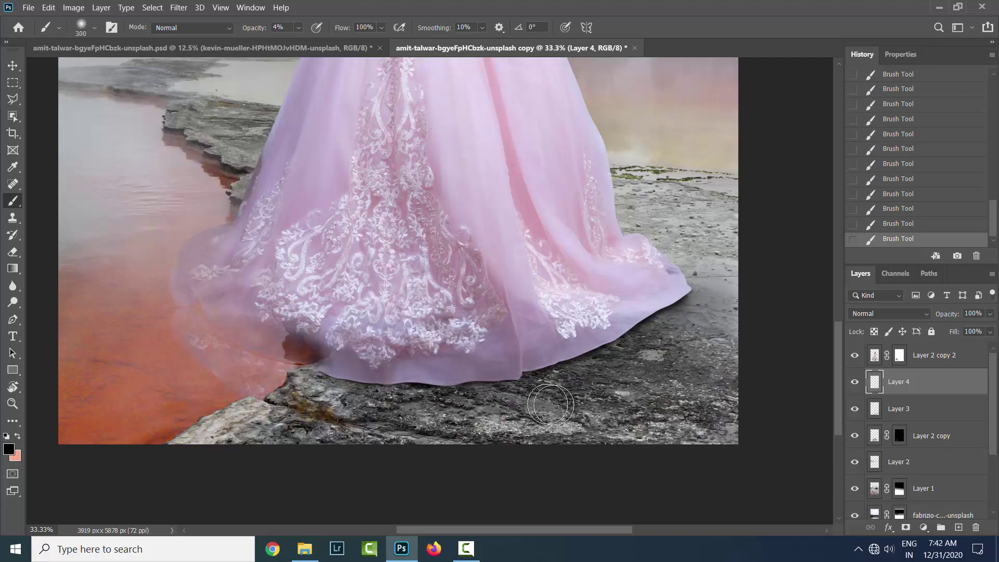
pyautogui.hotkey('ctrl', '-')
pyautogui.hotkey('ctrl', '-')
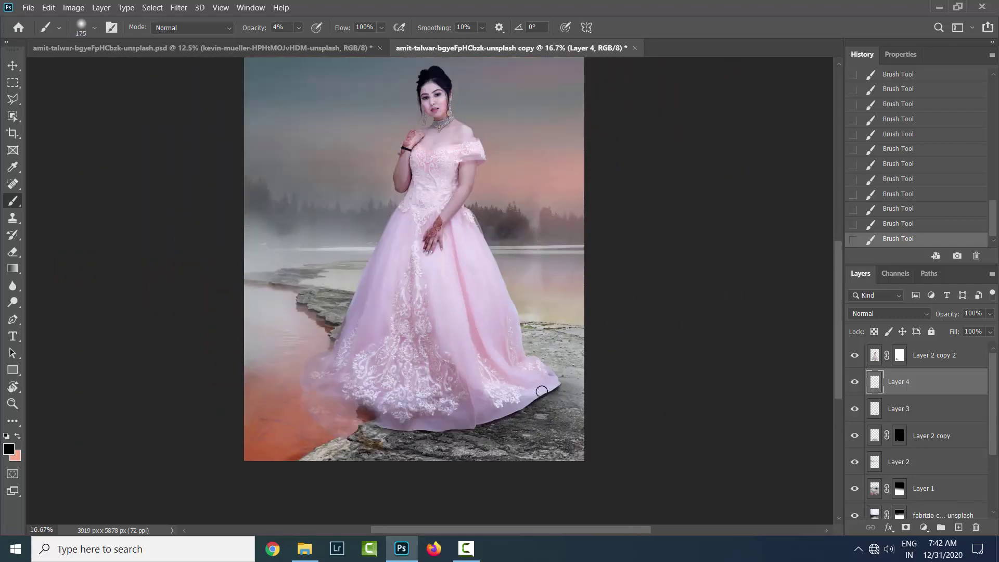
pyautogui.press(']')
pyautogui.press(']')
pyautogui.press(']')
pyautogui.scroll(-3, 579, 382)
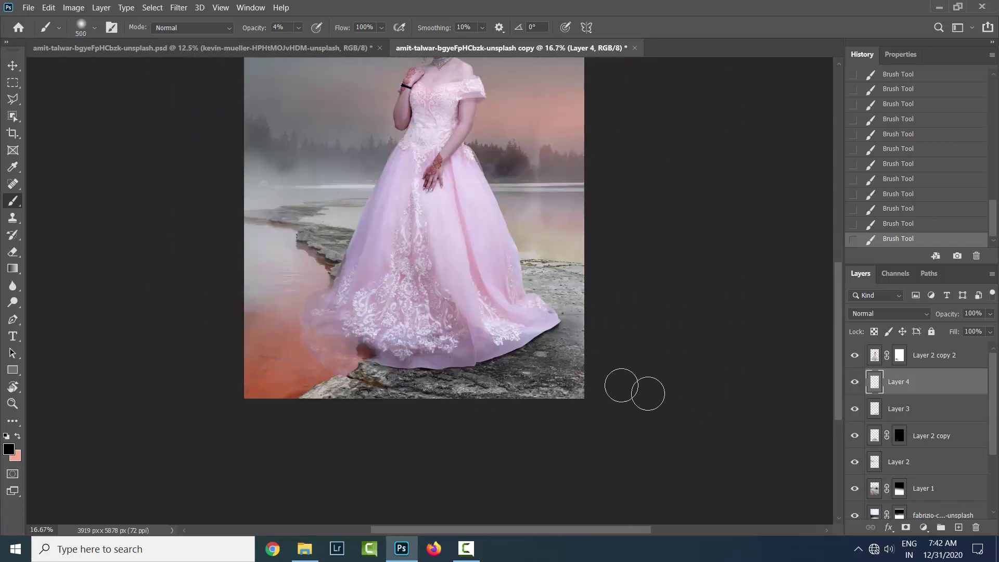
pyautogui.scroll(2, 683, 477)
pyautogui.hotkey('ctrl', '-')
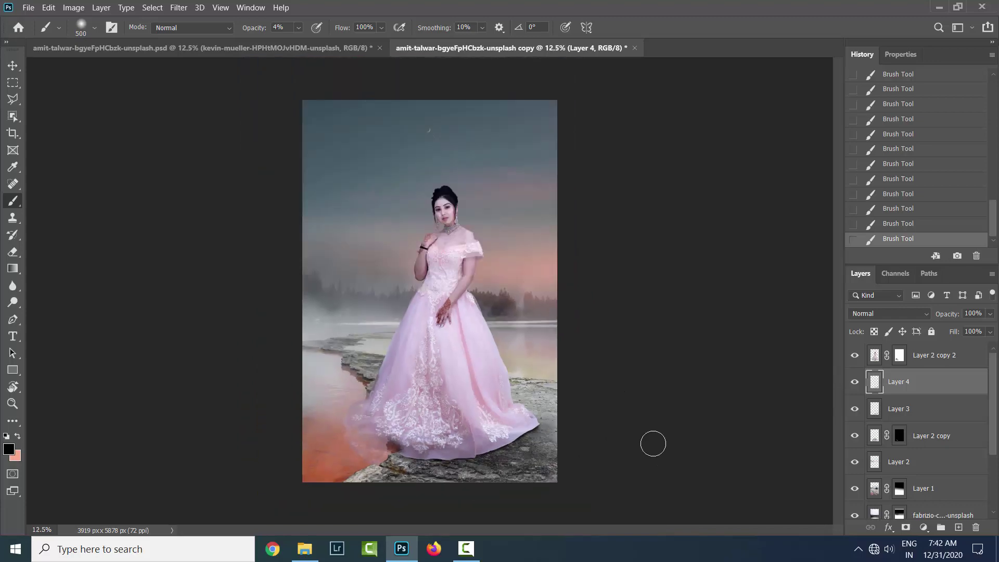
pyautogui.hotkey('ctrl', '+')
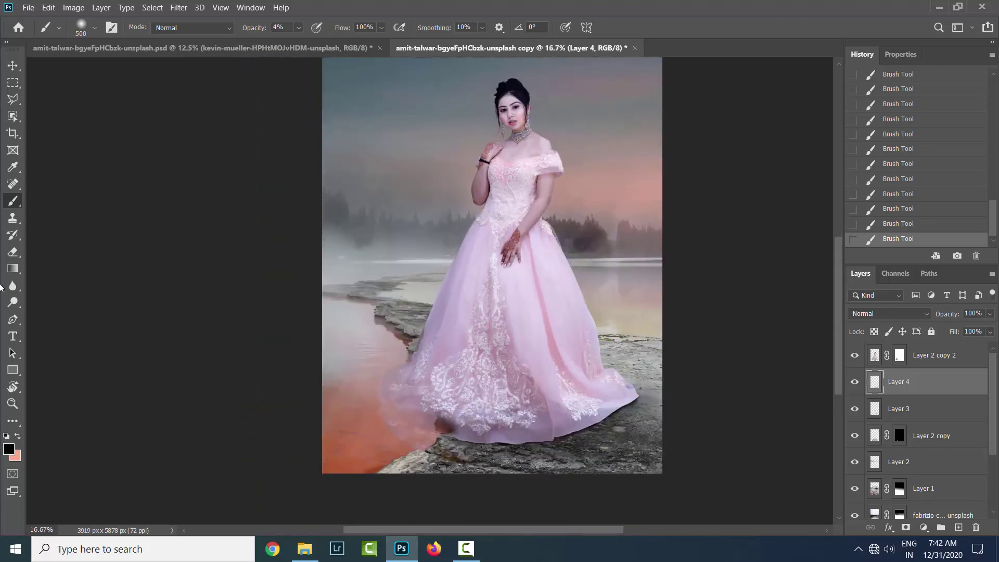
pyautogui.hotkey('ctrl', '+')
# Step: Compare Layer 3's shadow on and off, then erase its excess
pyautogui.click(854, 409)
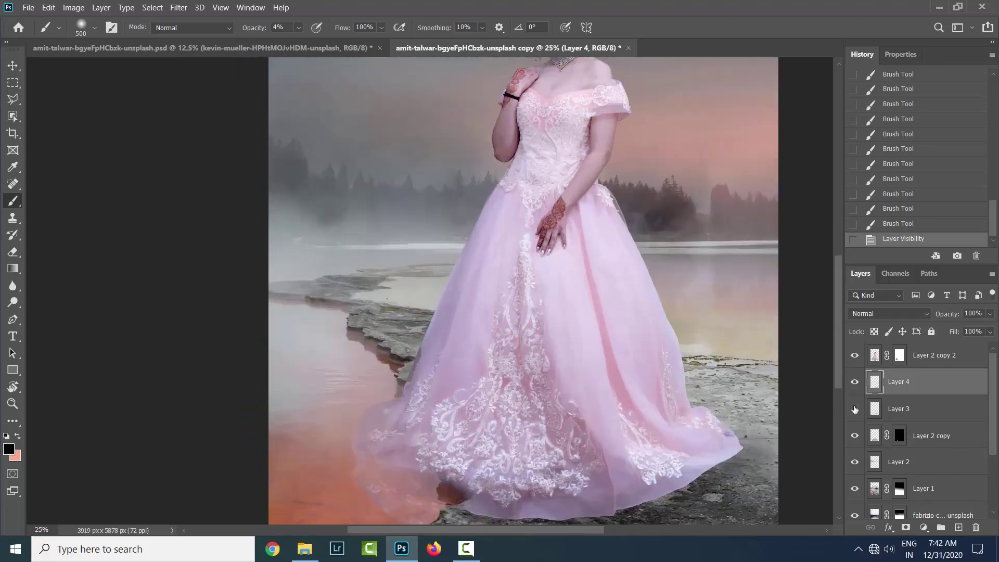
pyautogui.click(899, 408)
pyautogui.press('e')
pyautogui.scroll(-5, 520, 312)
pyautogui.moveTo(490, 350); pyautogui.dragTo(462, 370)
pyautogui.hotkey('ctrl', '-')
# Step: Select the Layer 2 copy 2 bride layer and open the Filter menu for Camera Raw
pyautogui.click(874, 355)
pyautogui.hotkey('ctrl', '-')
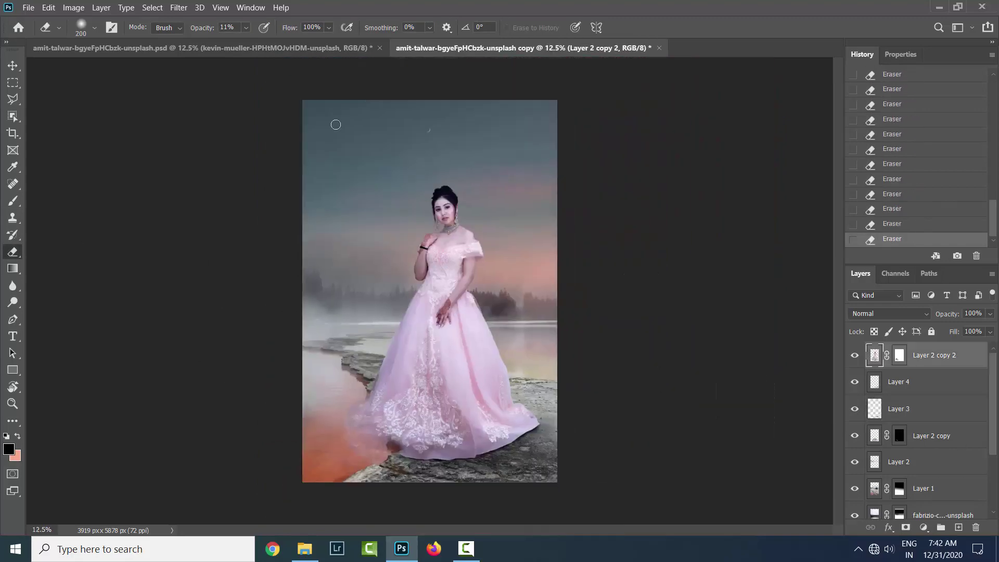
pyautogui.click(178, 7)
pyautogui.press('Escape')
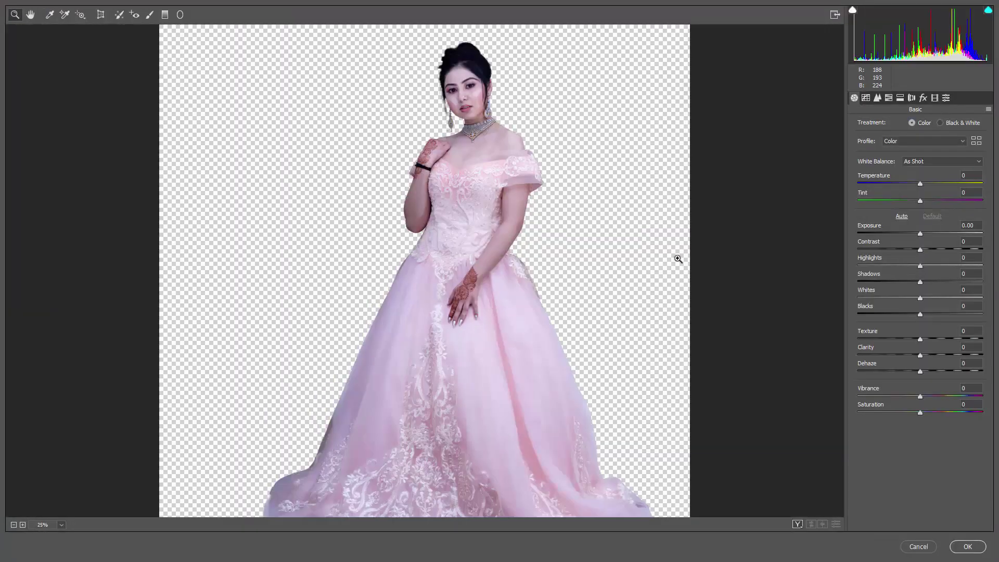
# Step: Drag the Camera Raw sliders to Highlights -64, Whites -63, Shadows +5, Texture +19, Clarity +17
pyautogui.moveTo(919, 265); pyautogui.dragTo(882, 265)
pyautogui.moveTo(920, 298)
pyautogui.mouseDown()
pyautogui.moveTo(878, 297)
pyautogui.moveTo(922, 281)
pyautogui.mouseUp()
pyautogui.moveTo(919, 355)
pyautogui.mouseDown()
pyautogui.moveTo(931, 355)
pyautogui.moveTo(928, 338)
pyautogui.mouseUp()
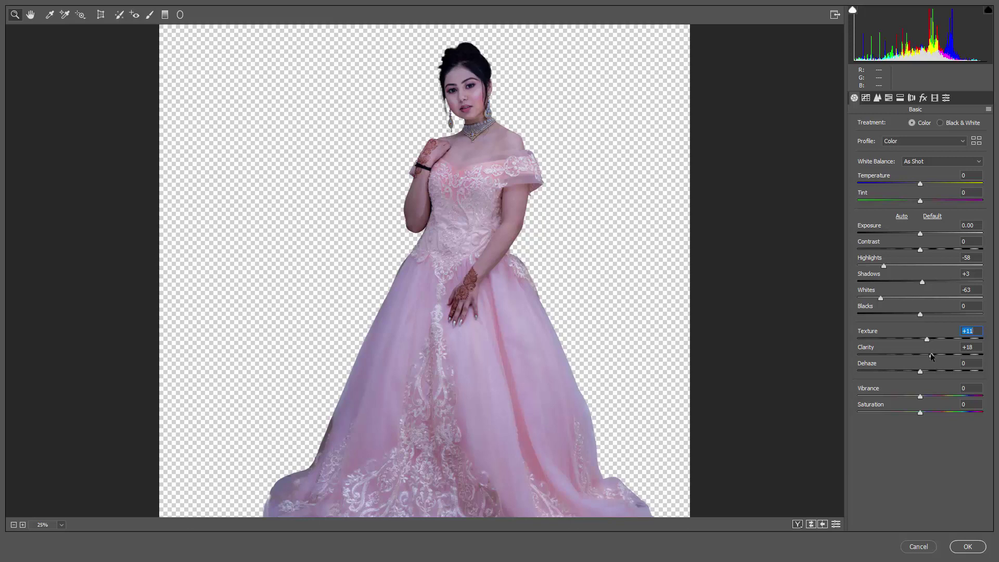
pyautogui.moveTo(883, 265); pyautogui.dragTo(880, 265)
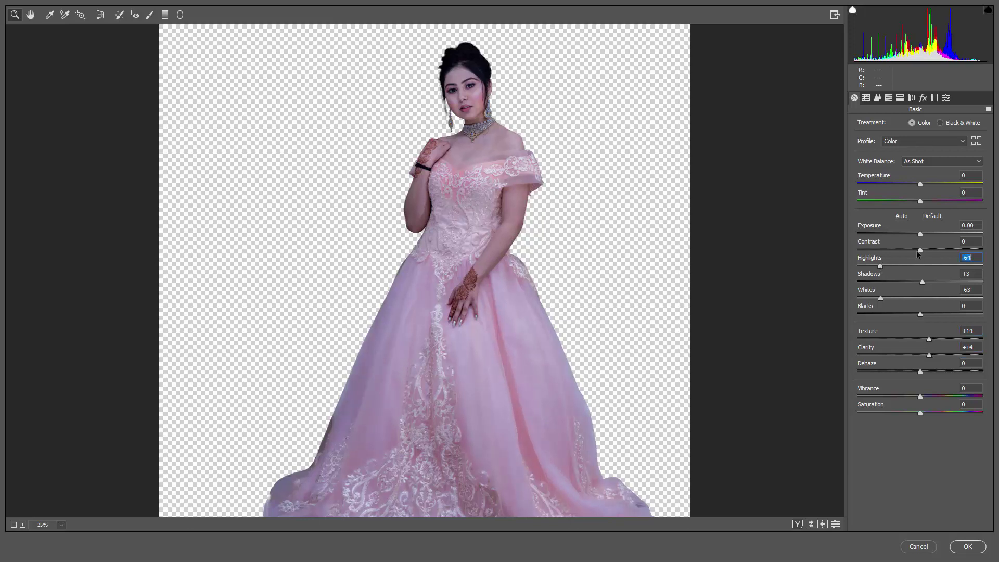
pyautogui.moveTo(931, 339); pyautogui.dragTo(932, 339)
pyautogui.moveTo(931, 355); pyautogui.dragTo(932, 355)
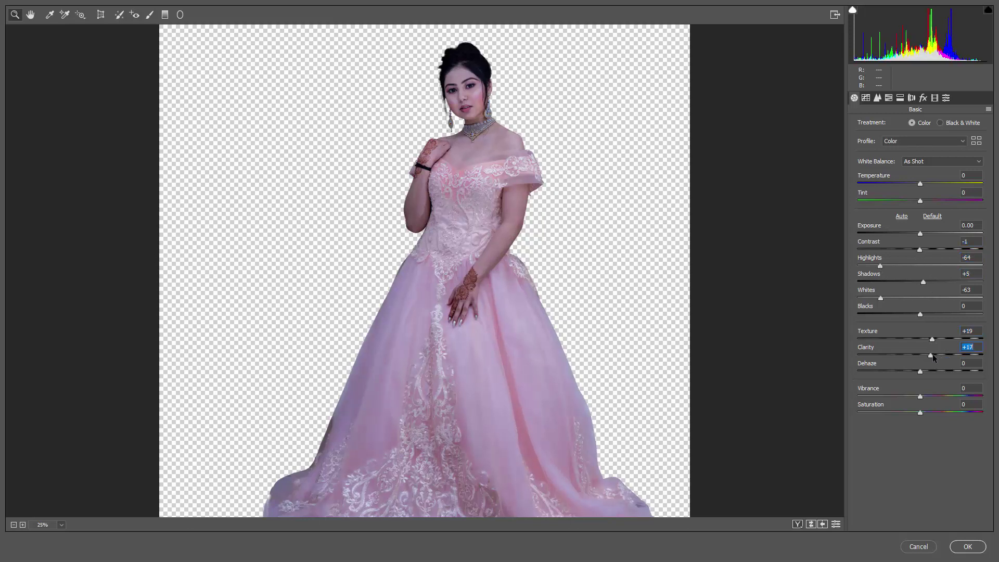
pyautogui.moveTo(920, 396); pyautogui.dragTo(916, 396)
# Step: Apply the Camera Raw adjustments, then add a new layer with soft strokes under the dress fold
pyautogui.click(967, 546)
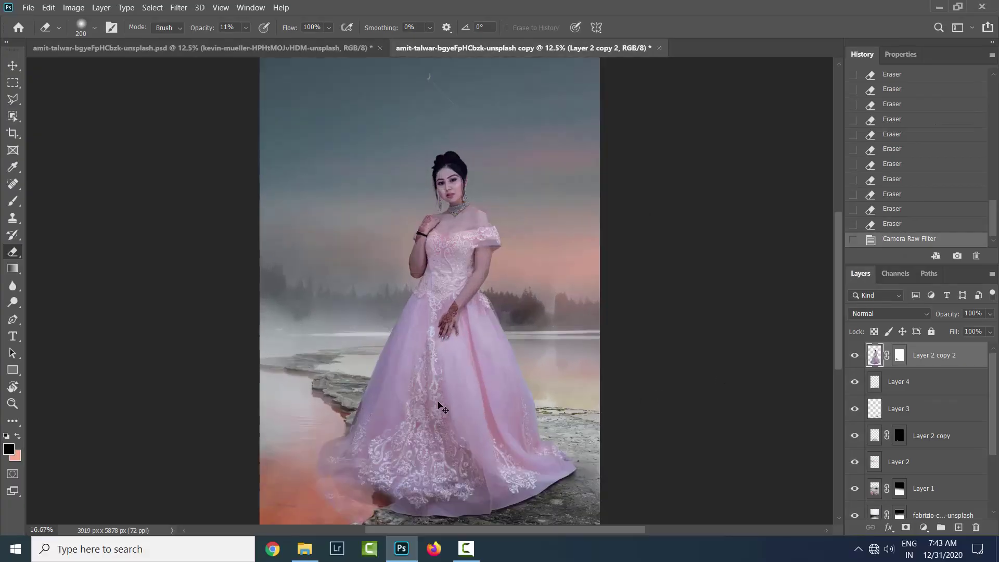
pyautogui.scroll(1, 659, 397)
pyautogui.scroll(1, 658, 397)
pyautogui.scroll(3, 668, 391)
pyautogui.scroll(1, 669, 391)
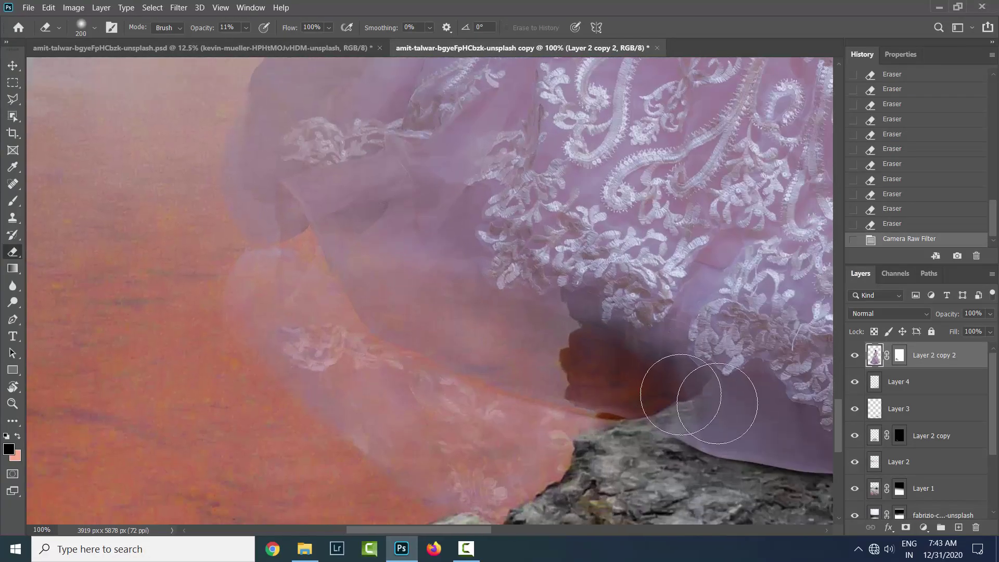
pyautogui.click(931, 435)
pyautogui.hotkey('ctrl', 'shift', 'alt', 'n')
pyautogui.press('[')
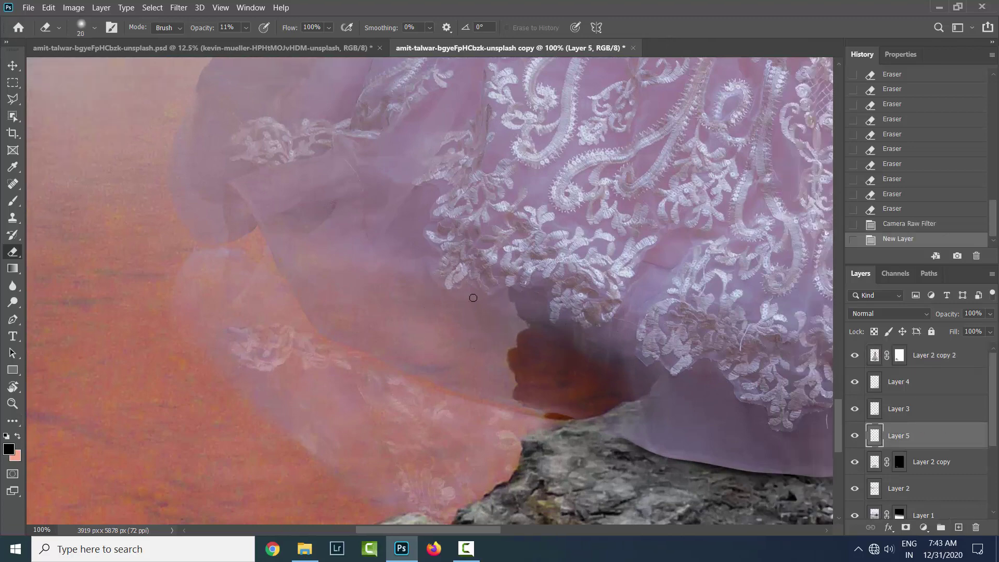
pyautogui.click(333, 277)
pyautogui.click(13, 201)
pyautogui.moveTo(447, 289); pyautogui.dragTo(495, 307)
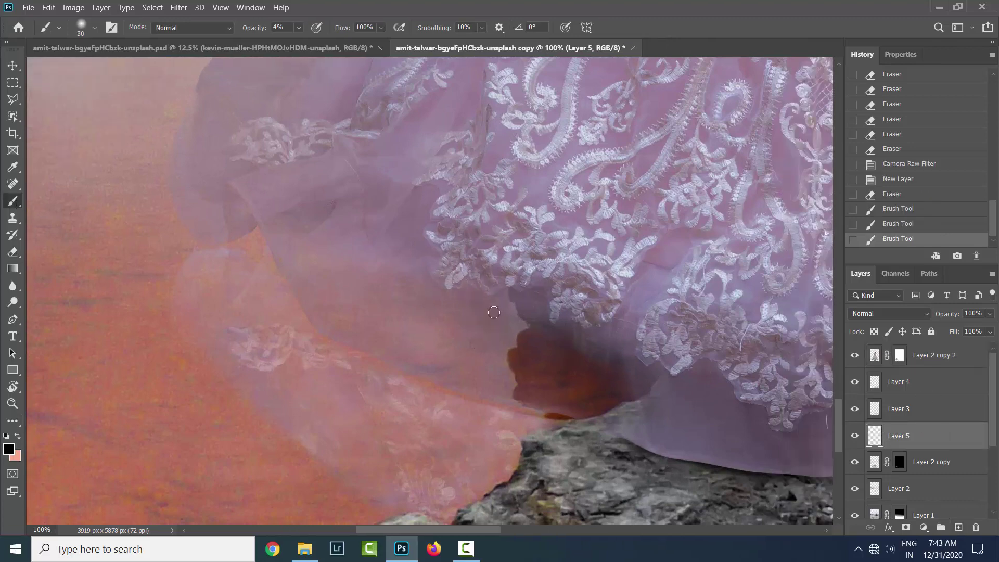
# Step: Set the new layer to Multiply, with brush opacity 41% and size 40
pyautogui.click(879, 313)
pyautogui.click(859, 256)
pyautogui.press('4')
pyautogui.press('1')
pyautogui.press(']')
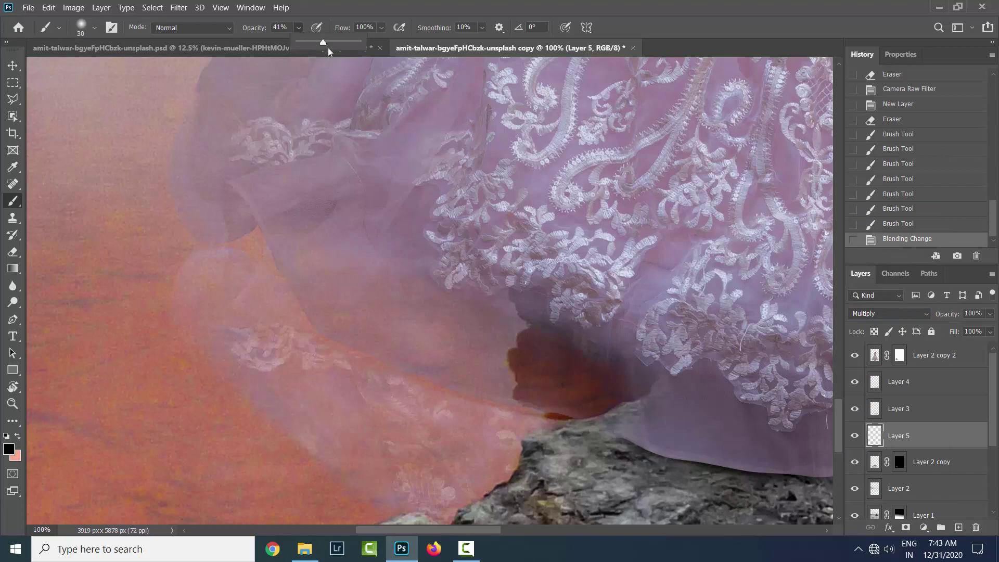
pyautogui.moveTo(427, 273)
pyautogui.mouseDown()
pyautogui.moveTo(512, 312)
pyautogui.moveTo(471, 307)
pyautogui.mouseUp()
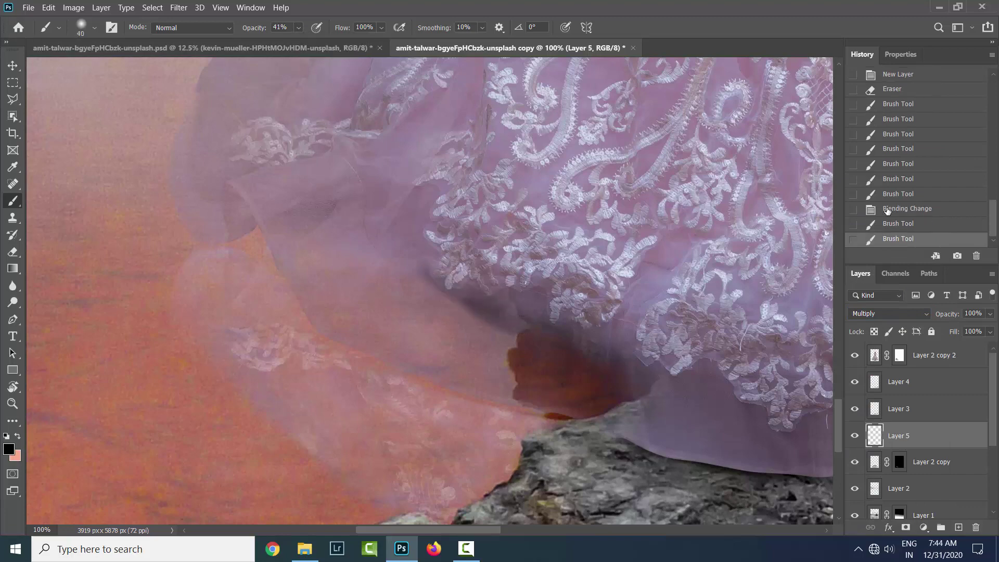
pyautogui.hotkey('ctrl', 'z')
pyautogui.hotkey('ctrl', 'z')
# Step: Paint dark brown shading along the dress fold toward the rock, enlarging the brush to 80
pyautogui.click(9, 448)
pyautogui.click(615, 261)
pyautogui.click(828, 126)
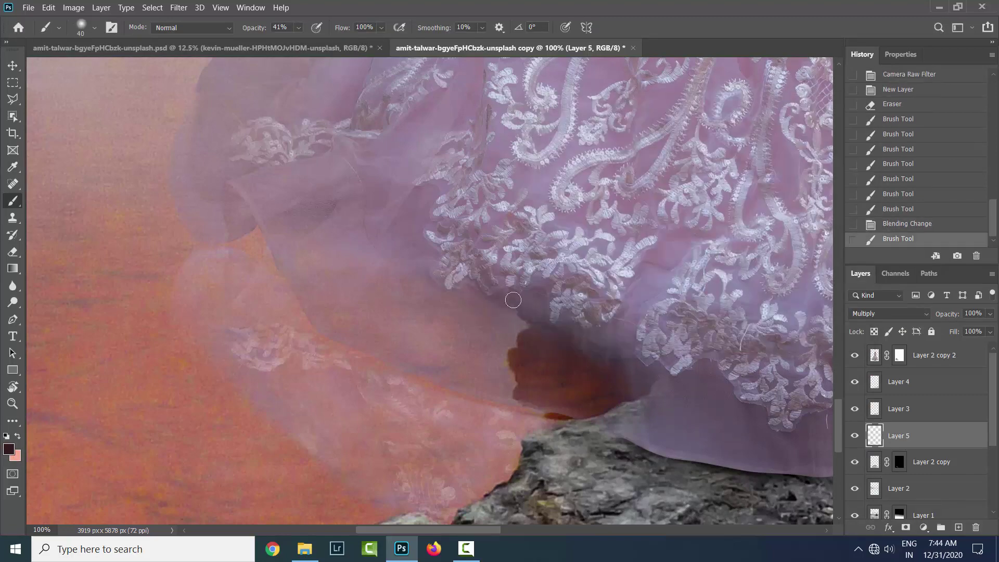
pyautogui.moveTo(541, 325); pyautogui.dragTo(505, 318)
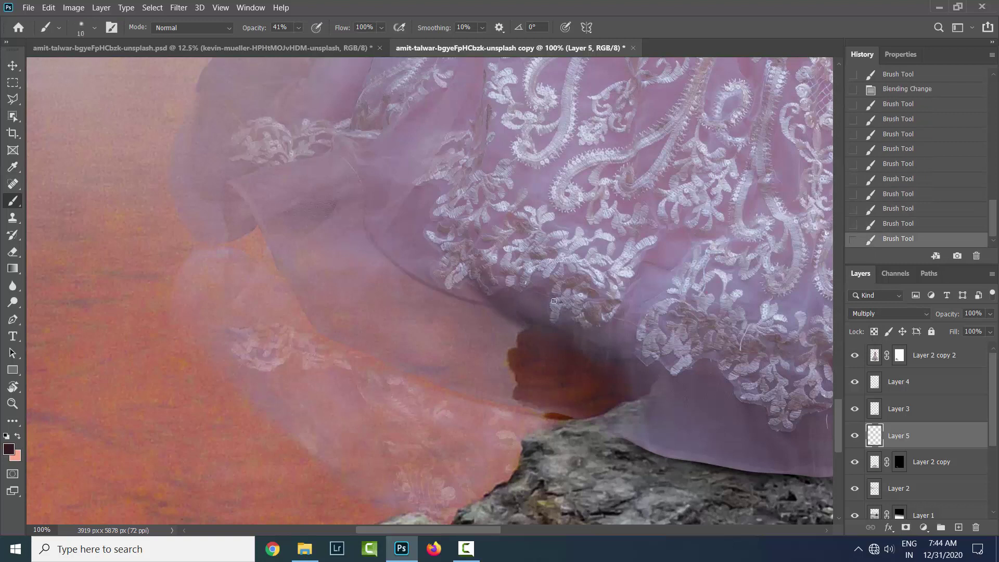
pyautogui.moveTo(381, 237); pyautogui.dragTo(484, 305)
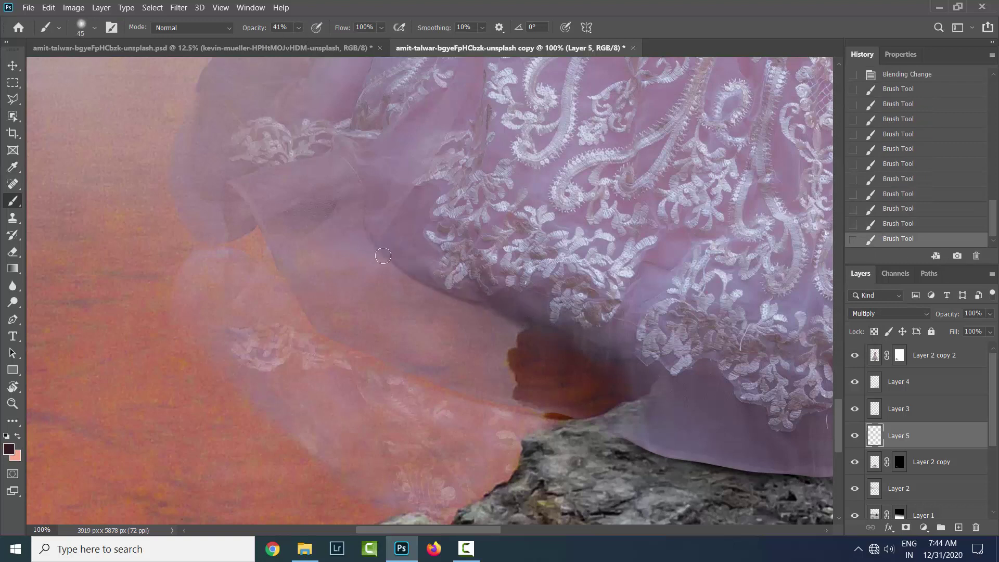
pyautogui.moveTo(396, 260); pyautogui.dragTo(528, 328)
pyautogui.press(']')
pyautogui.press(']')
pyautogui.press(']')
pyautogui.moveTo(343, 208)
pyautogui.mouseDown()
pyautogui.moveTo(240, 230)
pyautogui.moveTo(292, 229)
pyautogui.moveTo(531, 356)
pyautogui.mouseUp()
pyautogui.press(']')
pyautogui.press(']')
pyautogui.press(']')
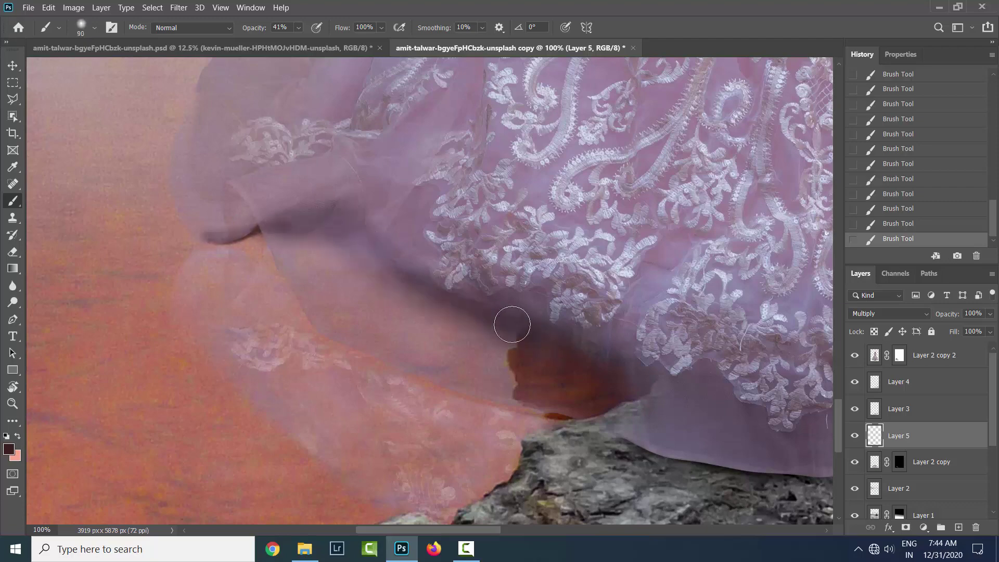
# Step: Lower the shadow layer to about 42% opacity, add shadow along the hem, and zoom out
pyautogui.hotkey('ctrl', '-')
pyautogui.hotkey('ctrl', '-')
pyautogui.scroll(1, 469, 291)
pyautogui.click(990, 314)
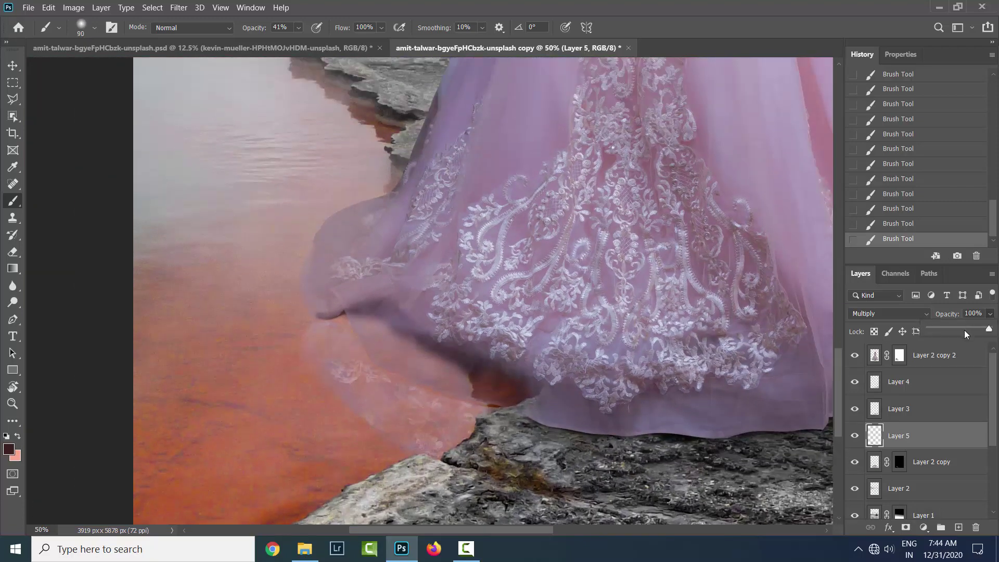
pyautogui.moveTo(992, 327); pyautogui.dragTo(953, 330)
pyautogui.moveTo(450, 337); pyautogui.dragTo(469, 346)
pyautogui.hotkey('ctrl', '-')
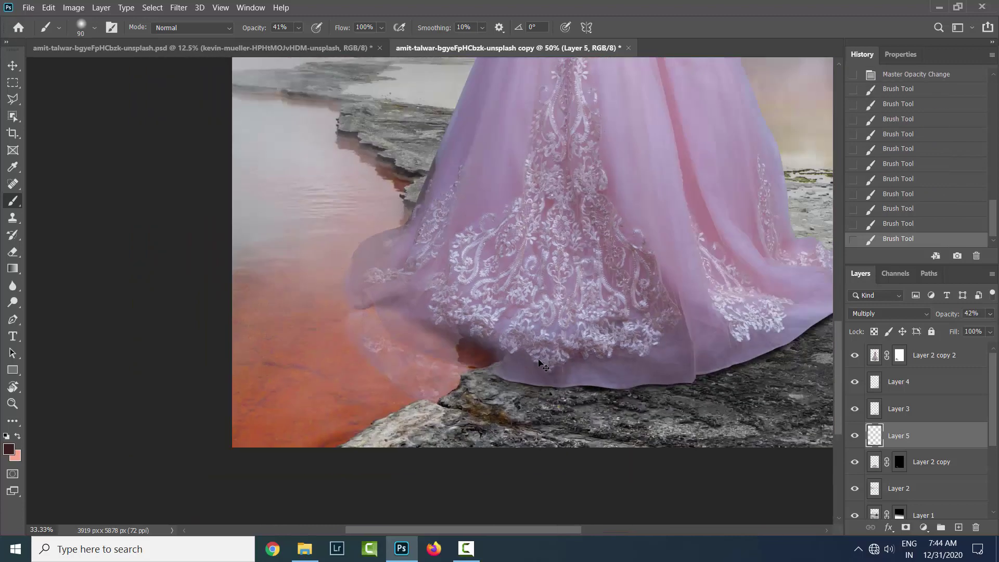
pyautogui.hotkey('ctrl', '-')
pyautogui.press(']')
pyautogui.press(']')
pyautogui.press(']')
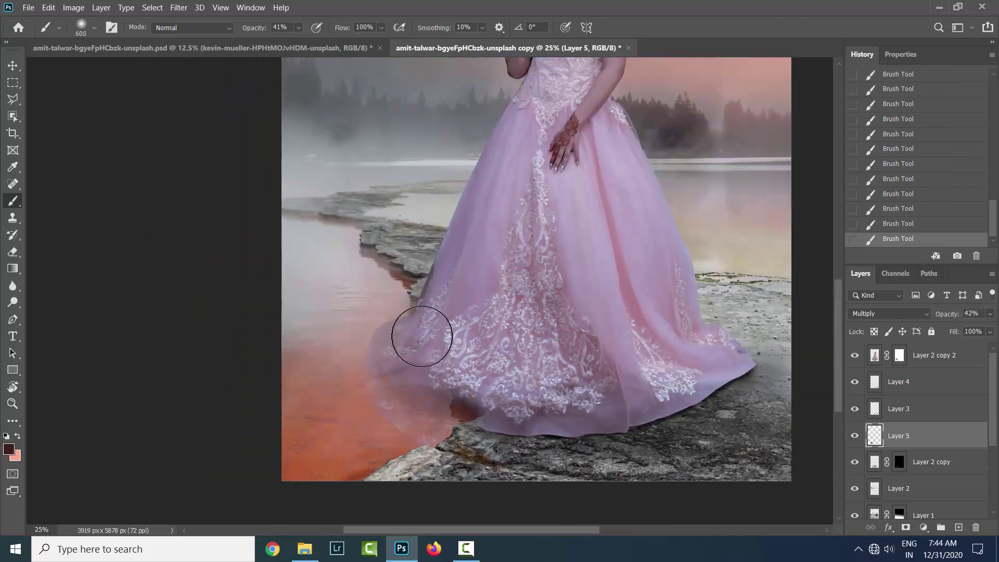
pyautogui.hotkey('ctrl', '-')
pyautogui.scroll(1, 681, 414)
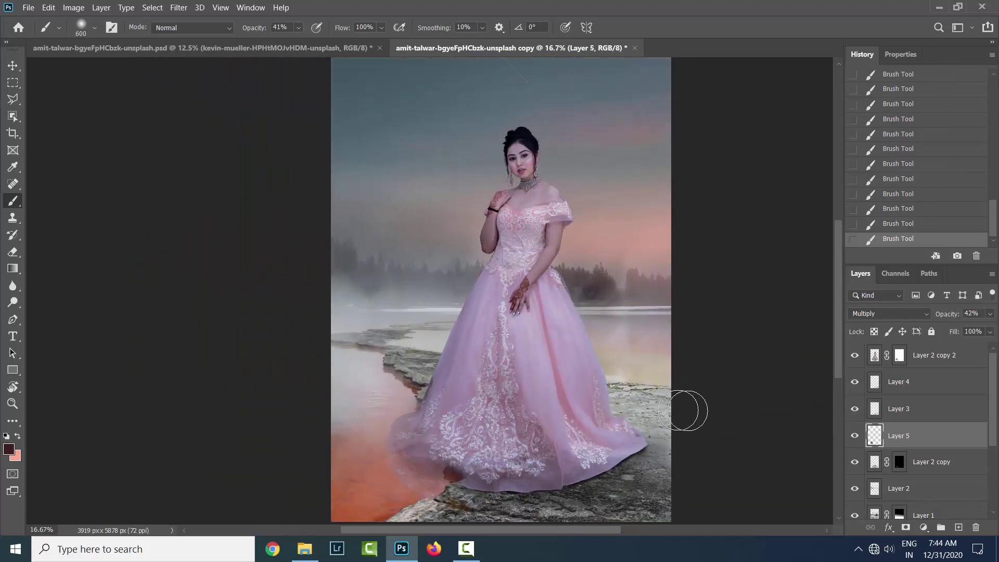
pyautogui.hscroll(-1, 629, 401)
# Step: Erase along the dress edge on Layer 2 copy 2's mask with a slightly larger eraser
pyautogui.scroll(1, 497, 476)
pyautogui.scroll(2, 497, 476)
pyautogui.scroll(1, 598, 412)
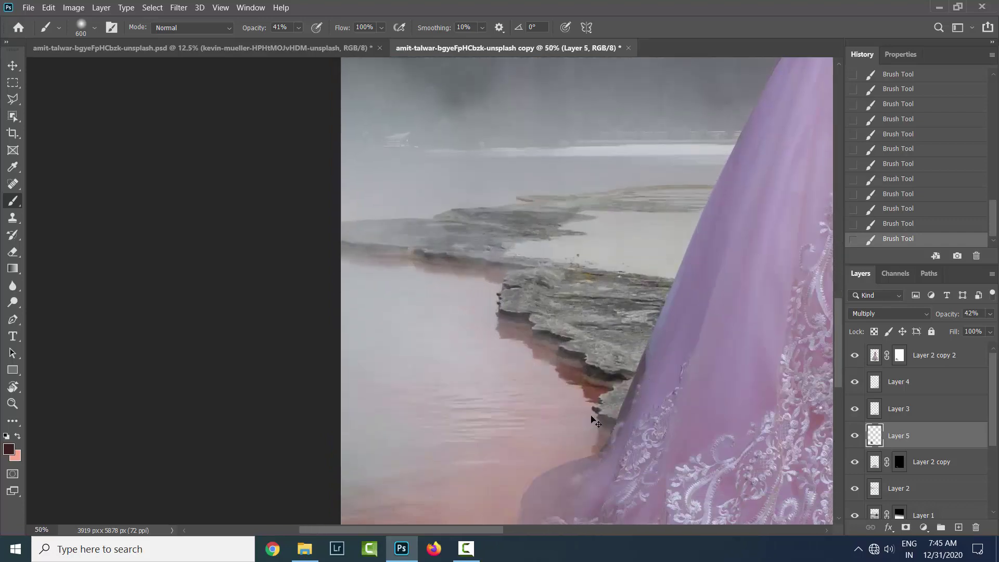
pyautogui.scroll(1, 598, 414)
pyautogui.scroll(1, 631, 417)
pyautogui.click(899, 355)
pyautogui.keyDown('alt'); pyautogui.scroll(3, 480, 334); pyautogui.keyUp('alt')
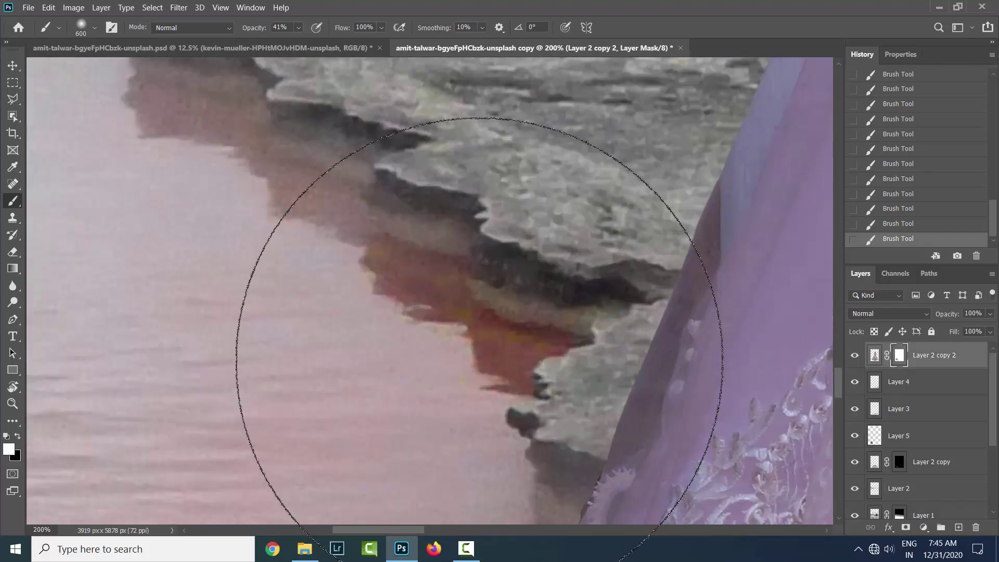
pyautogui.press('e')
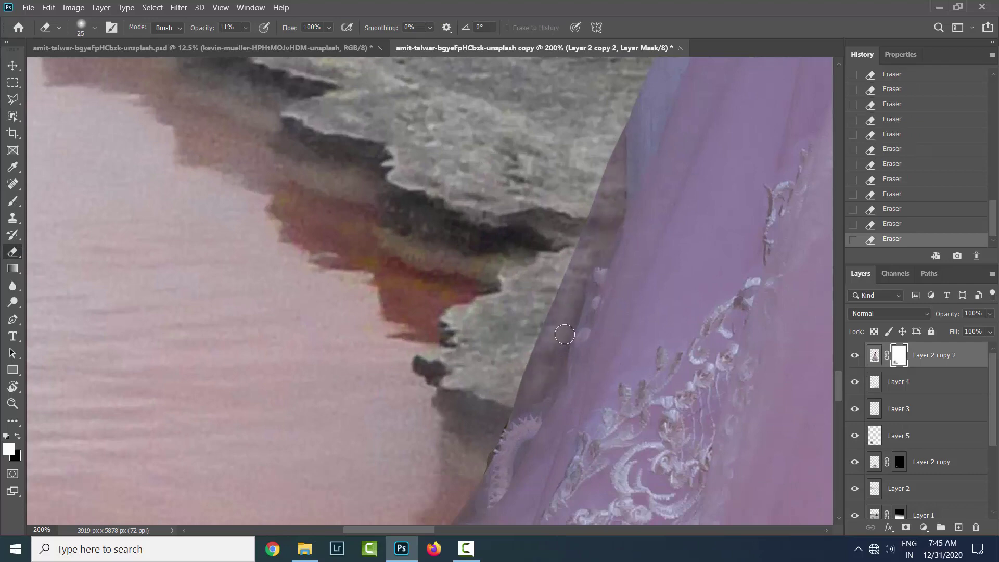
pyautogui.scroll(-2, 546, 286)
pyautogui.scroll(-2, 435, 446)
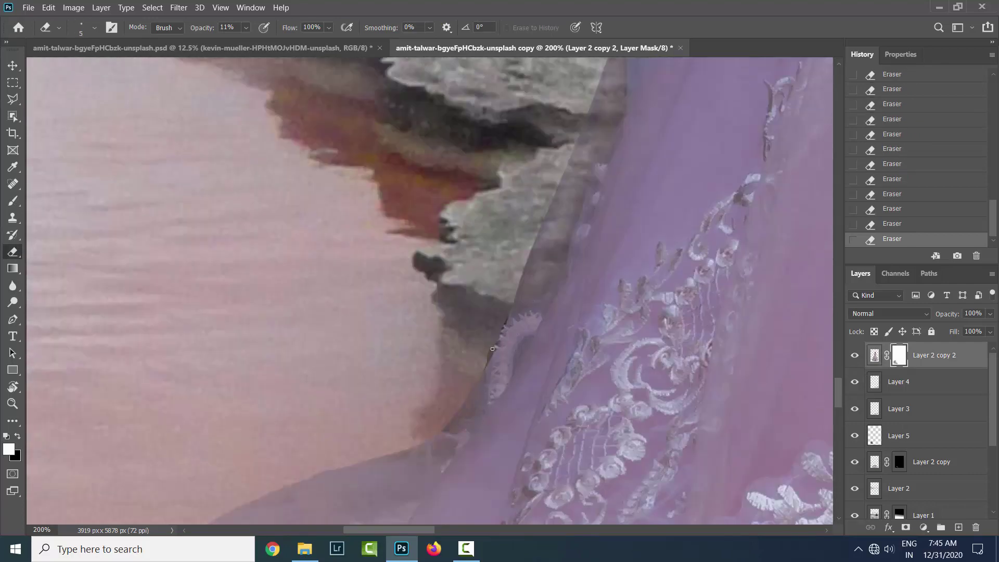
pyautogui.scroll(1, 520, 286)
pyautogui.press(']')
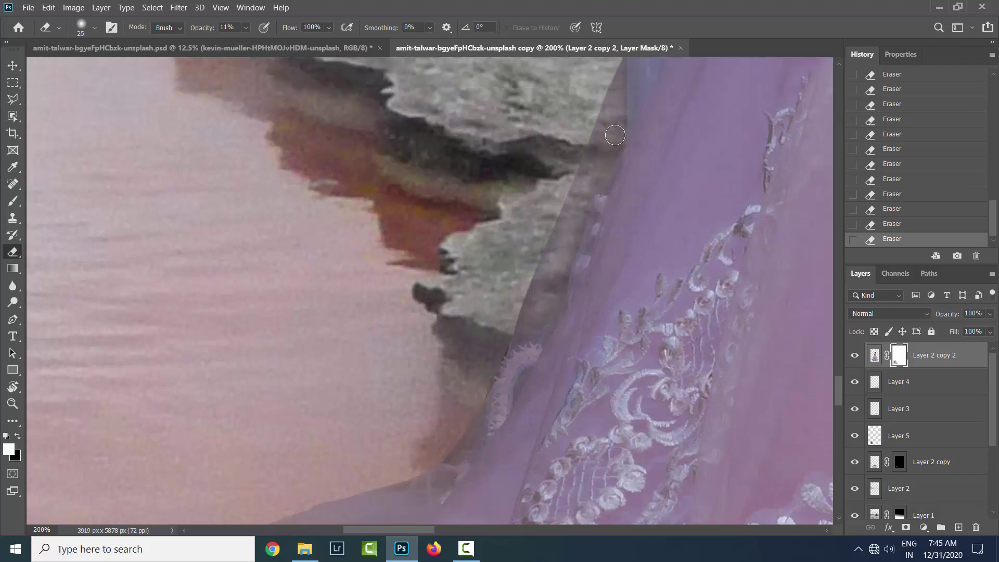
pyautogui.scroll(1, 543, 342)
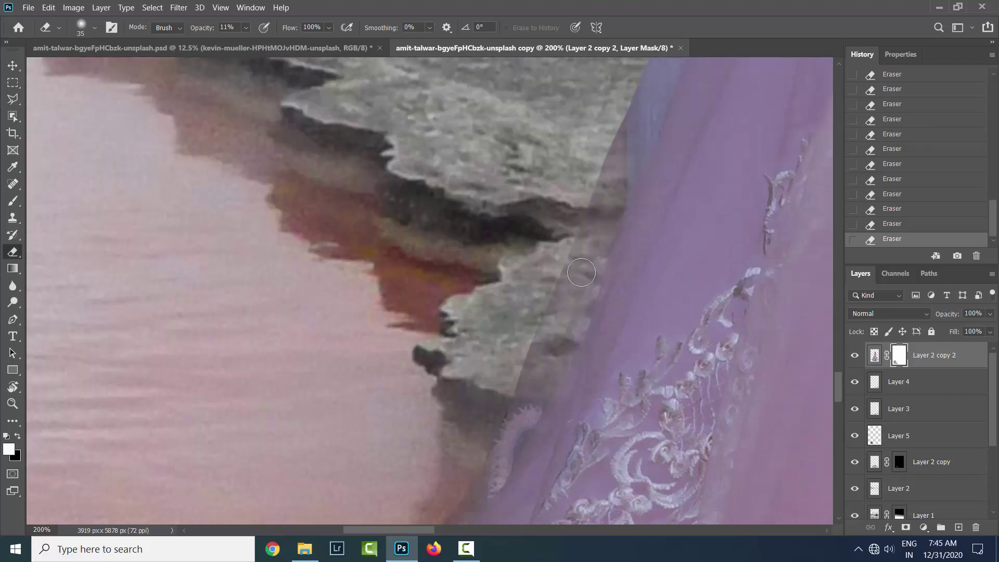
pyautogui.scroll(-1, 572, 391)
# Step: Create new Layer 6 and set the foreground to lavender d0b5e5 with the Brush tool
pyautogui.press('i')
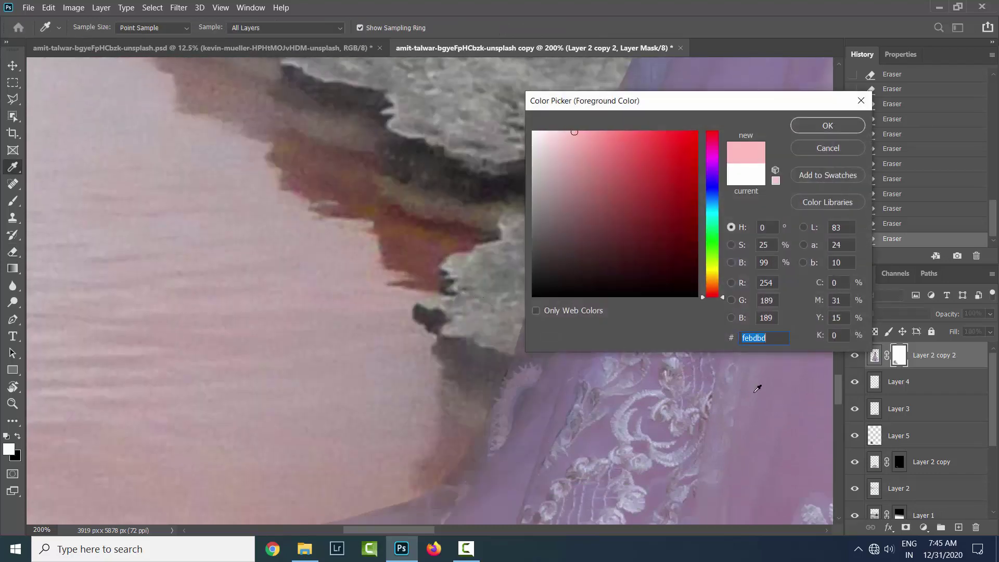
pyautogui.press('Return')
pyautogui.hotkey('ctrl', 'shift', 'alt', 'n')
pyautogui.click(9, 449)
pyautogui.click(582, 397)
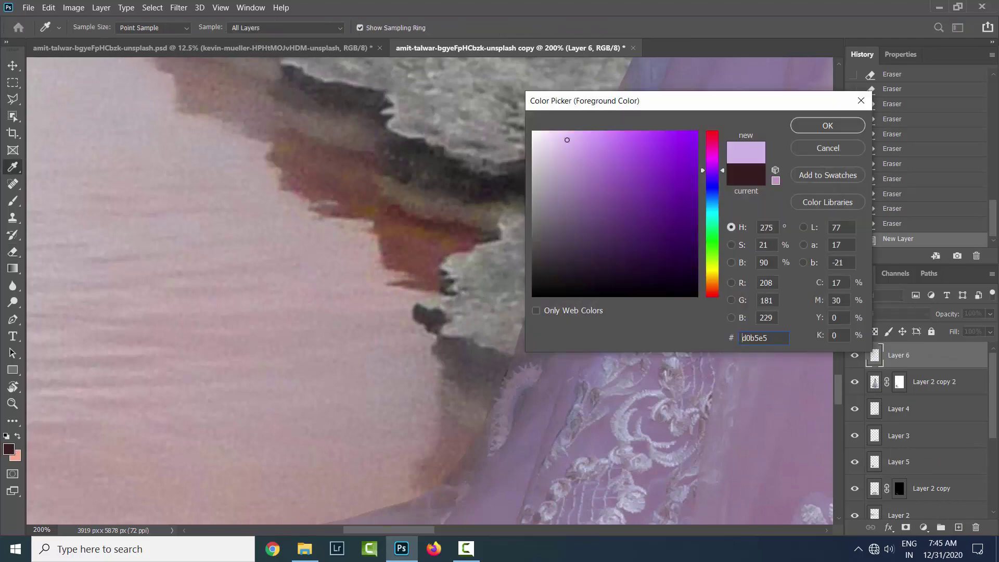
pyautogui.press('Return')
pyautogui.press('b')
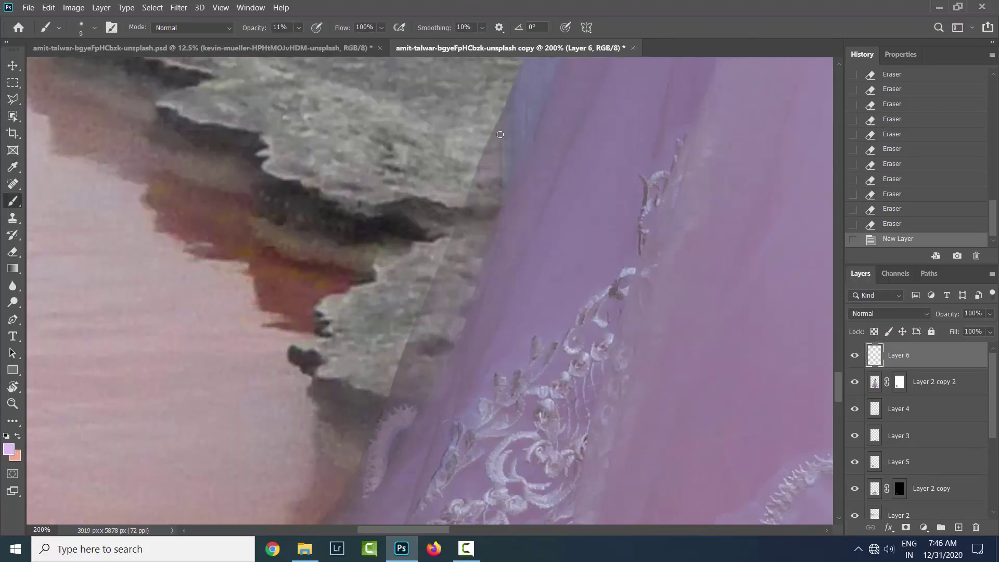
# Step: Brush fine lavender strokes along the dress and hem edge, then zoom out to the whole image
pyautogui.scroll(-2, 498, 216)
pyautogui.press('[')
pyautogui.press('[')
pyautogui.moveTo(469, 208); pyautogui.dragTo(446, 194)
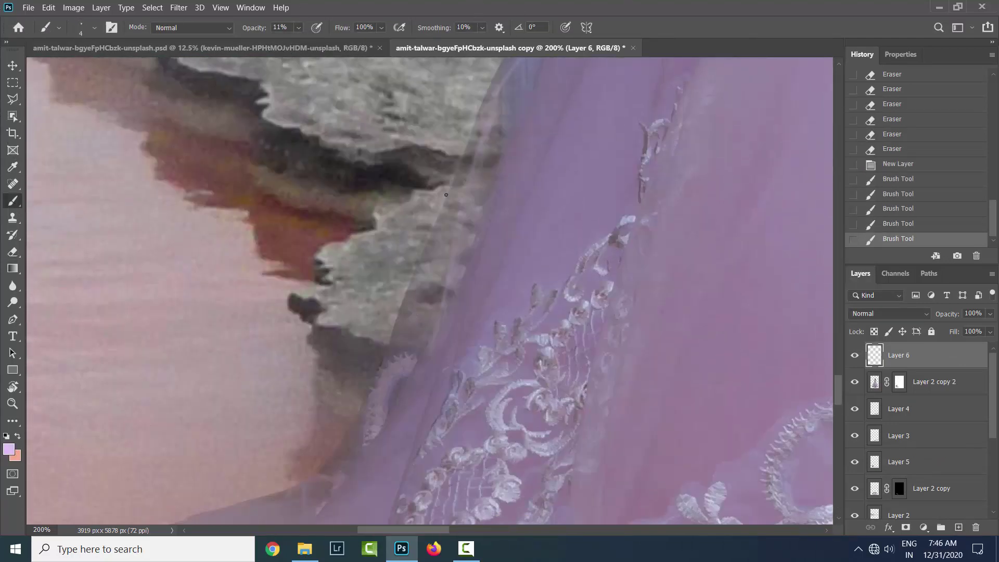
pyautogui.moveTo(380, 381); pyautogui.dragTo(457, 223)
pyautogui.hotkey('ctrl', '-')
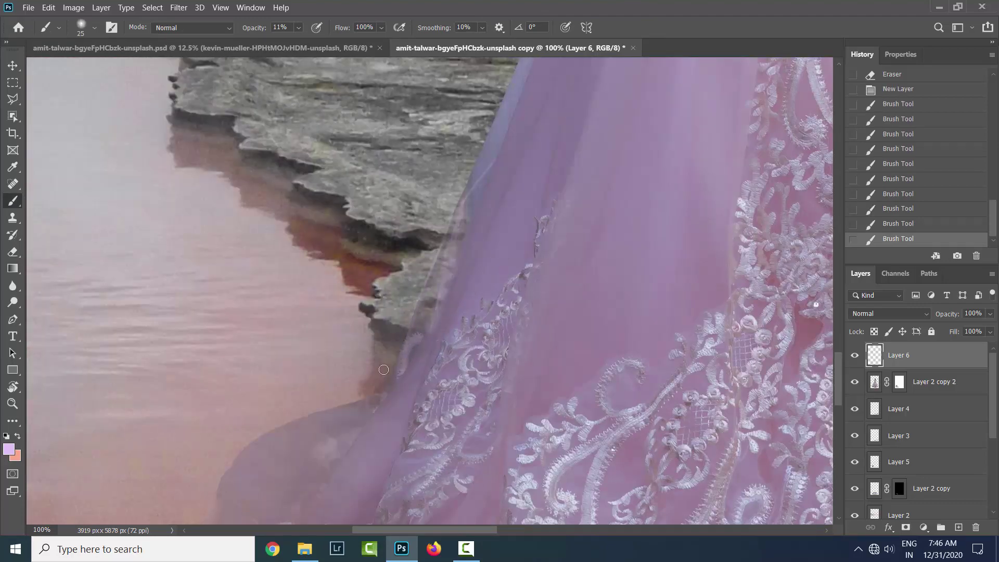
pyautogui.scroll(-2, 383, 369)
pyautogui.moveTo(384, 369); pyautogui.dragTo(364, 348)
pyautogui.press('[')
pyautogui.press('[')
pyautogui.press('[')
pyautogui.hotkey('ctrl', '-')
pyautogui.hotkey('ctrl', '-')
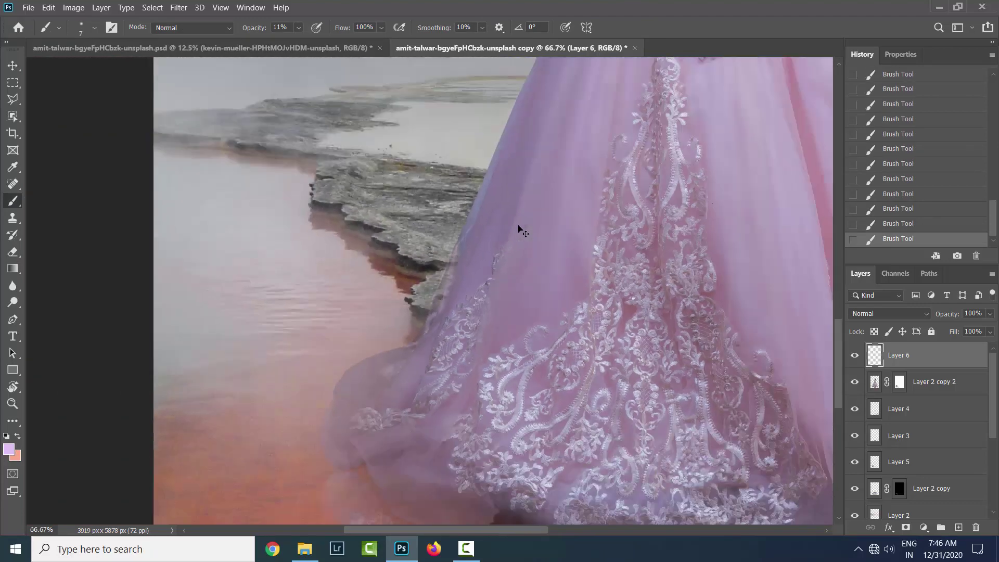
pyautogui.hotkey('ctrl', '-')
pyautogui.hotkey('ctrl', '-')
pyautogui.hotkey('ctrl', '-')
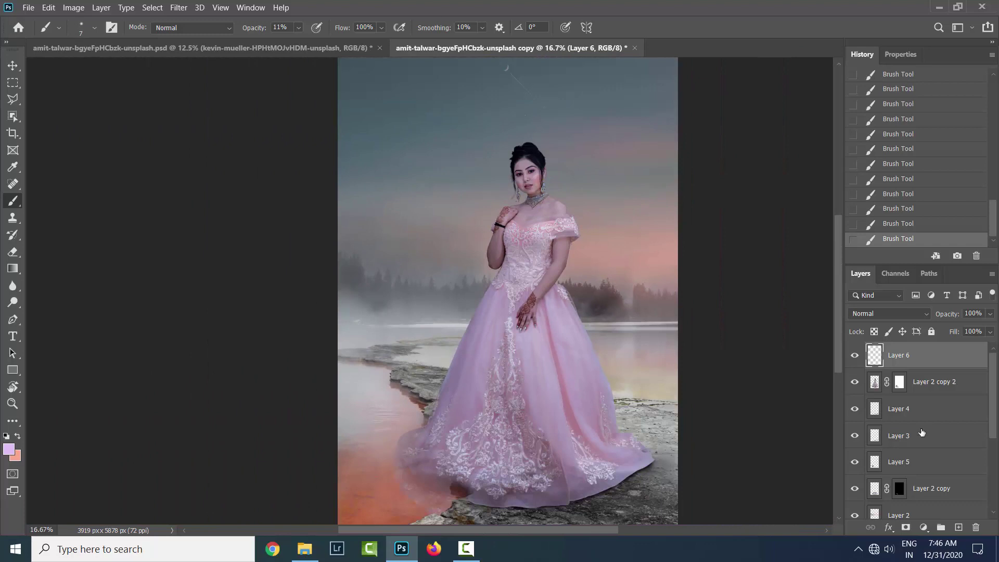
# Step: Target Layer 1's mask, paint along the left edge, and set a white foreground at brush size 900
pyautogui.scroll(-2, 921, 433)
pyautogui.click(899, 489)
pyautogui.moveTo(320, 302); pyautogui.dragTo(463, 322)
pyautogui.press(']')
pyautogui.press(']')
pyautogui.press(']')
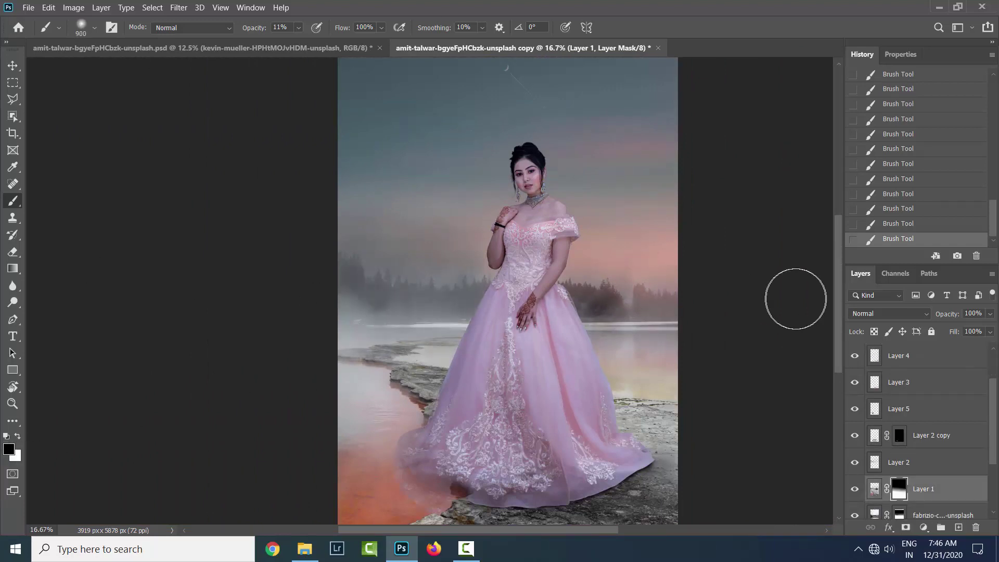
pyautogui.click(8, 449)
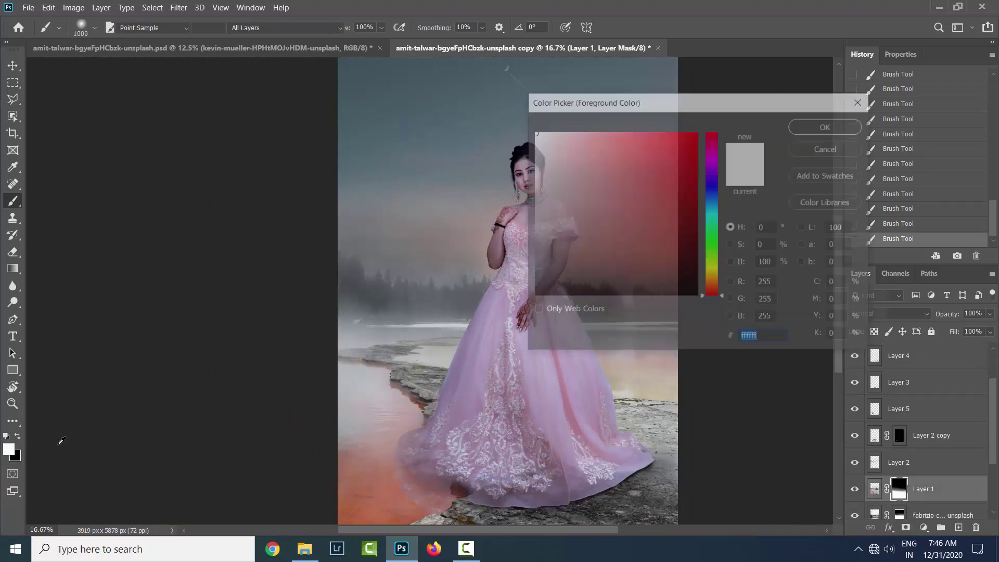
pyautogui.click(827, 125)
# Step: Choose a soft cloud-textured brush preset from the presets list
pyautogui.rightClick(510, 252)
pyautogui.scroll(-2, 747, 421)
pyautogui.scroll(-3, 745, 420)
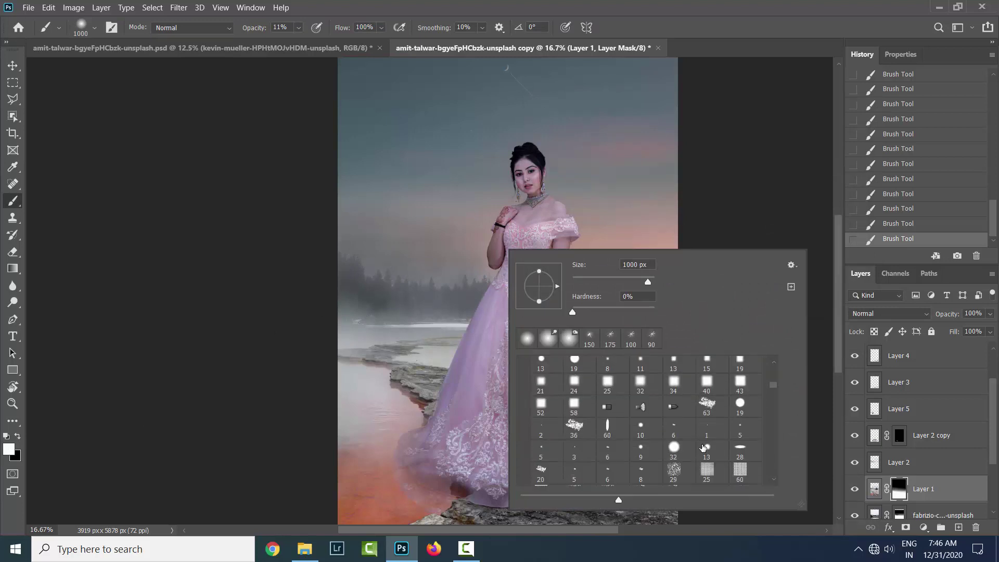
pyautogui.scroll(-3, 731, 429)
pyautogui.scroll(-3, 715, 438)
pyautogui.scroll(-3, 700, 449)
pyautogui.scroll(-3, 700, 448)
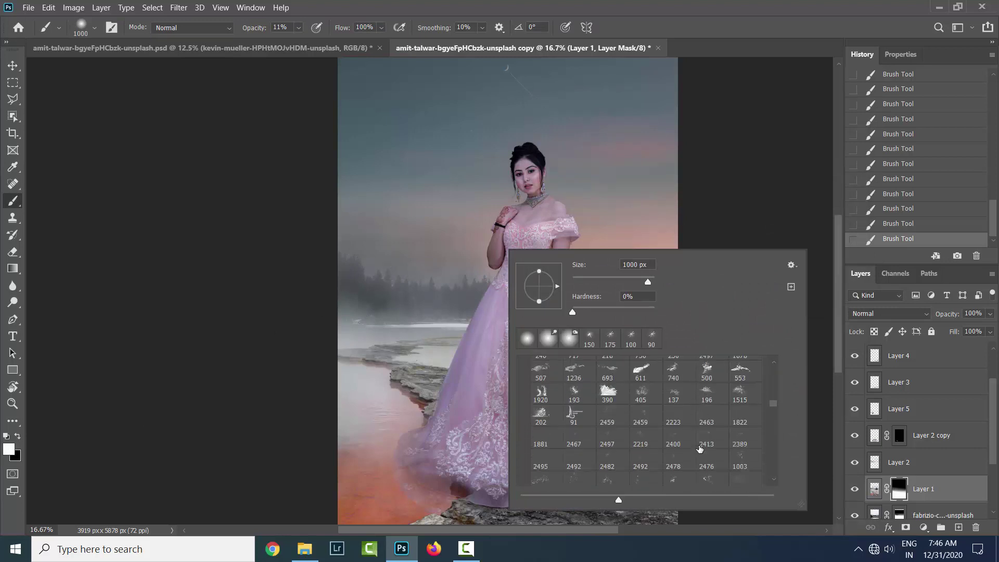
pyautogui.scroll(-2, 700, 449)
pyautogui.doubleClick(698, 450)
# Step: Compare Layer 1 on and off, then paint mist over the distant shore with an 800 brush
pyautogui.hotkey('ctrl', '+')
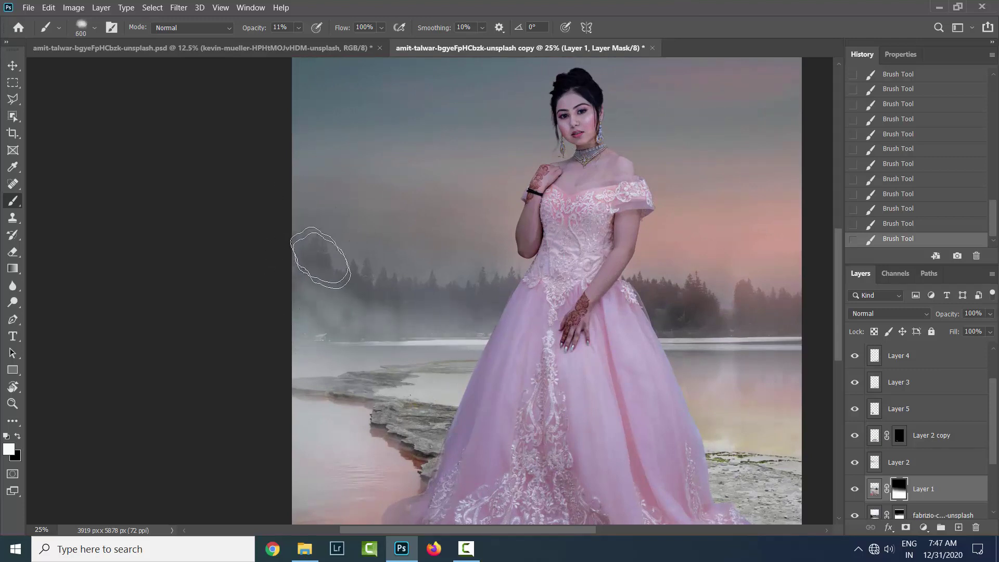
pyautogui.press('[')
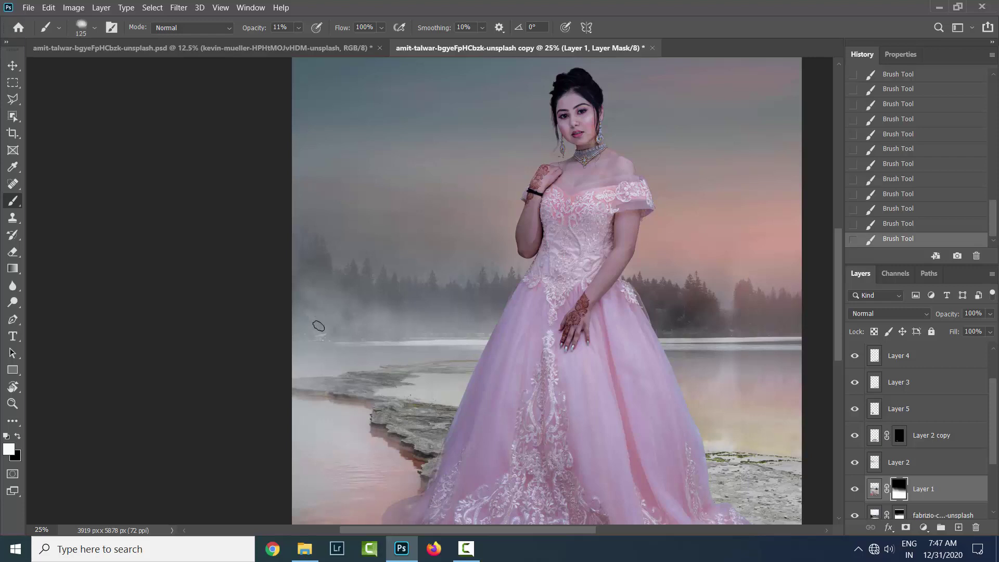
pyautogui.press(']')
pyautogui.press(']')
pyautogui.press(']')
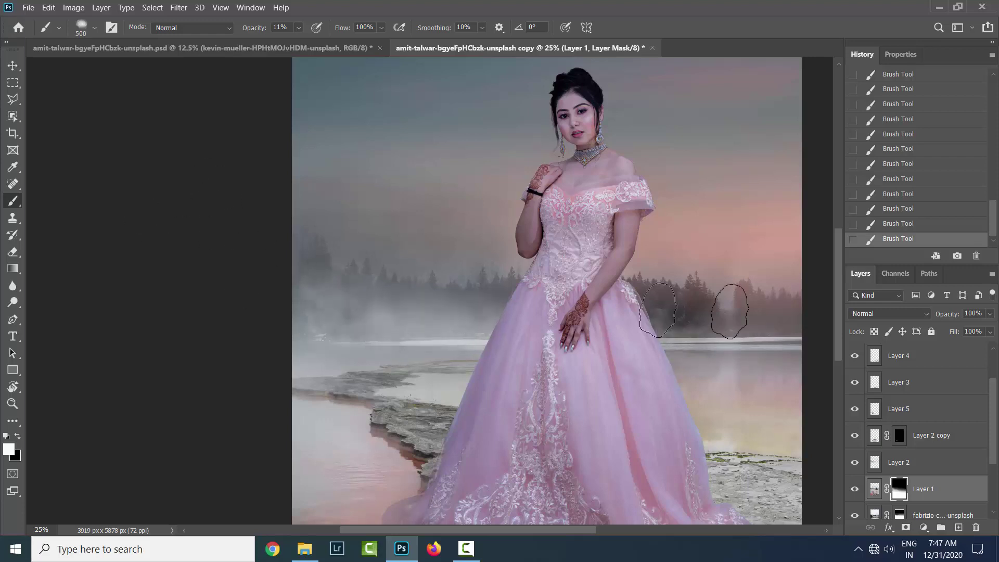
pyautogui.hotkey('ctrl', '-')
pyautogui.press(']')
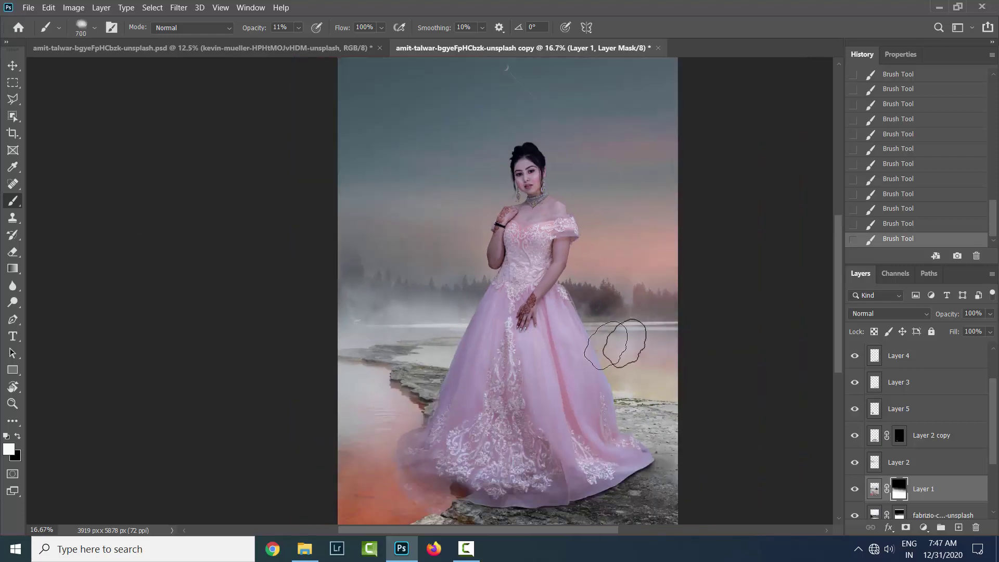
pyautogui.moveTo(967, 332); pyautogui.dragTo(997, 333)
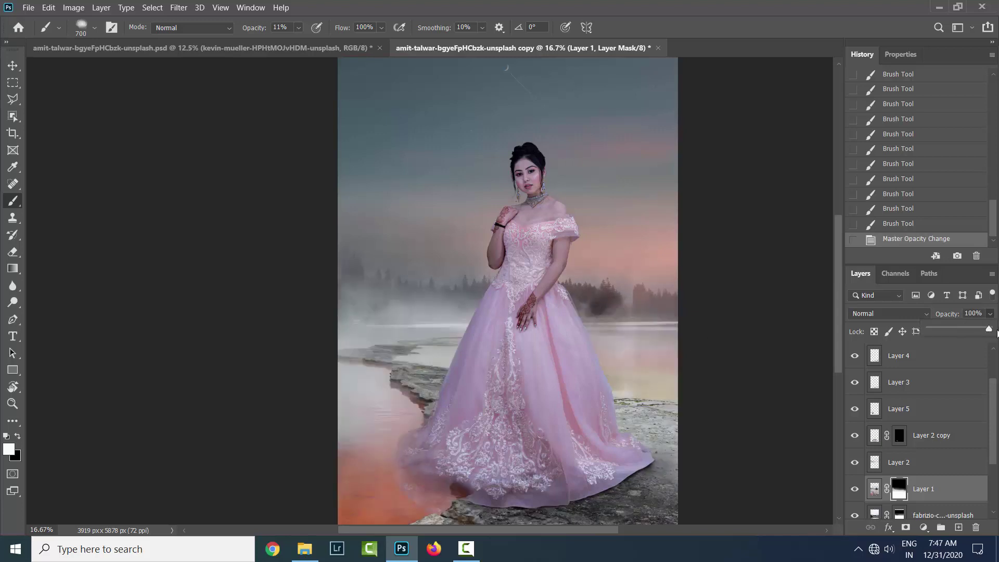
pyautogui.click(853, 489)
pyautogui.click(853, 489)
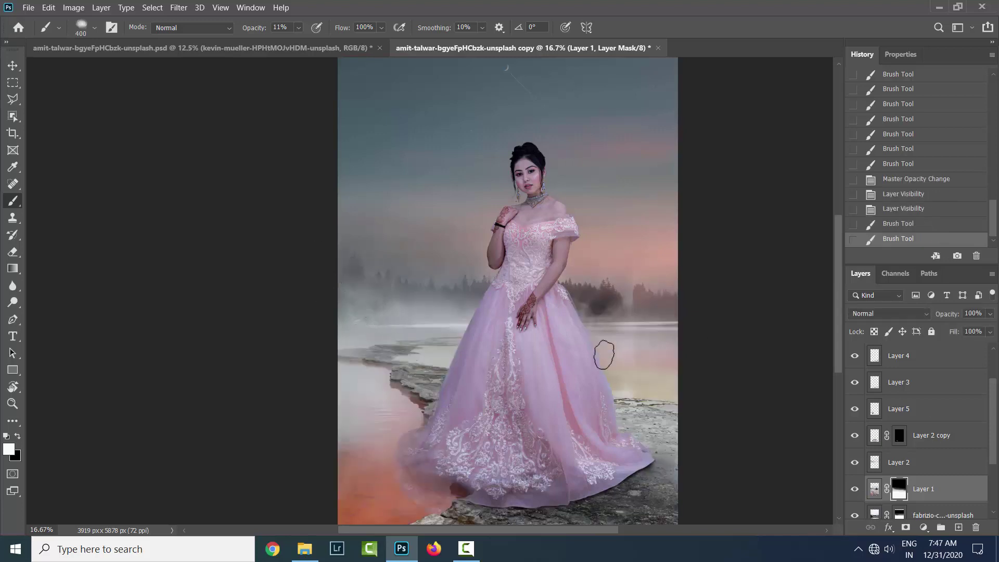
pyautogui.press(']')
pyautogui.press(']')
pyautogui.press(']')
pyautogui.moveTo(391, 267); pyautogui.dragTo(432, 283)
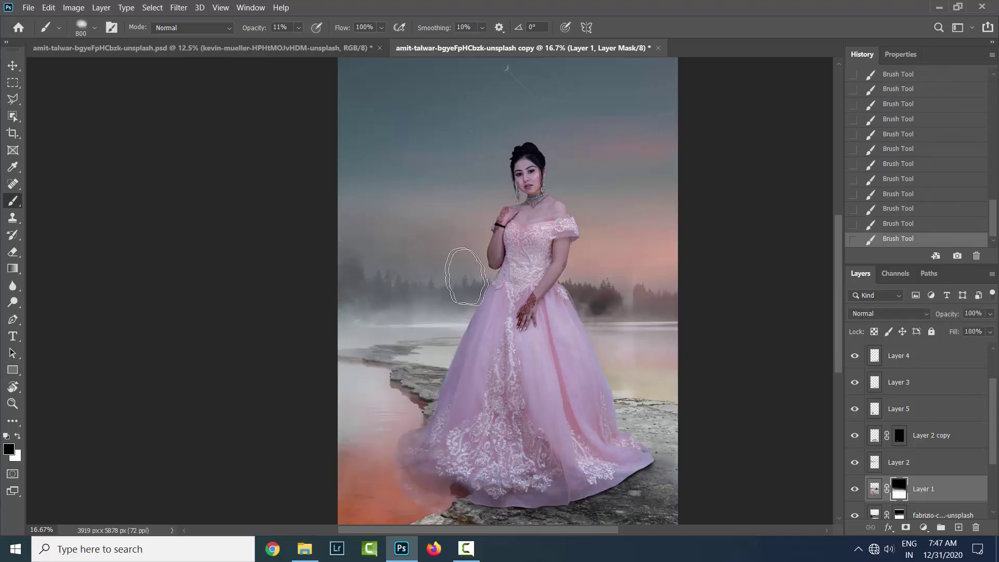
# Step: On new Layer 7, paint pale grey mist over the right water with a 1200 brush, then erase parts
pyautogui.click(941, 529)
pyautogui.click(8, 448)
pyautogui.click(564, 161)
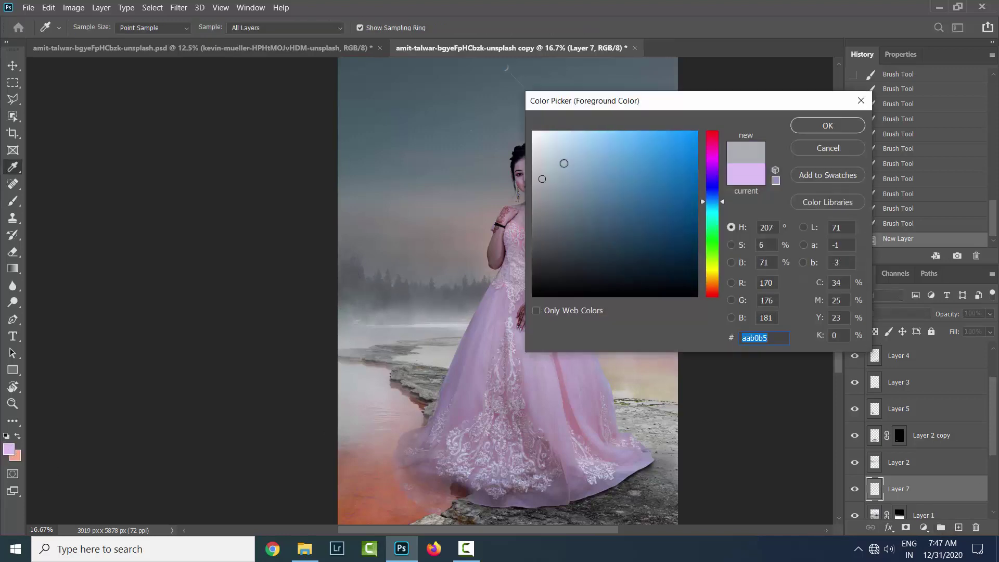
pyautogui.click(830, 125)
pyautogui.press('[')
pyautogui.press('[')
pyautogui.press('[')
pyautogui.click(380, 303)
pyautogui.click(384, 304)
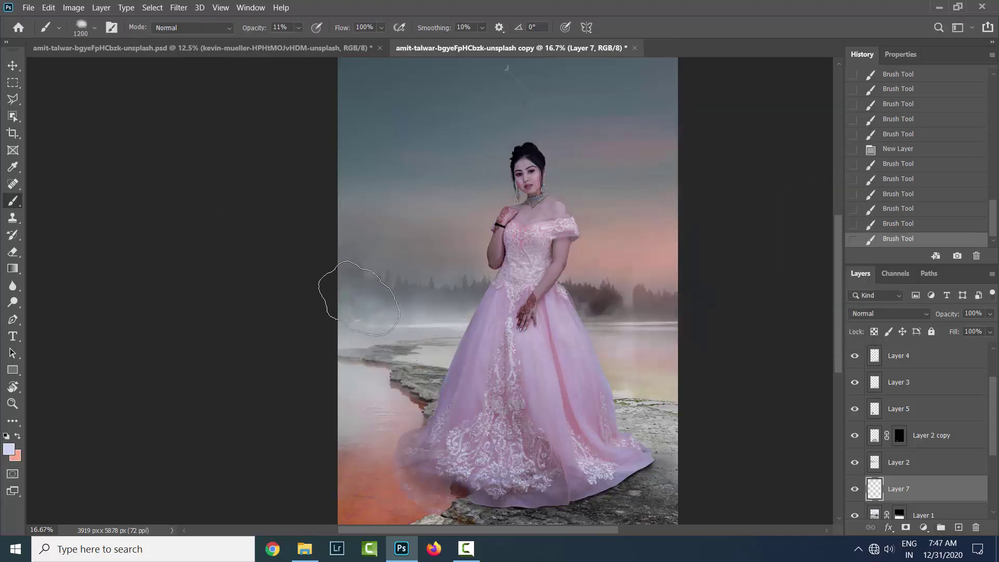
pyautogui.press(']')
pyautogui.press(']')
pyautogui.press(']')
pyautogui.moveTo(540, 328); pyautogui.dragTo(640, 347)
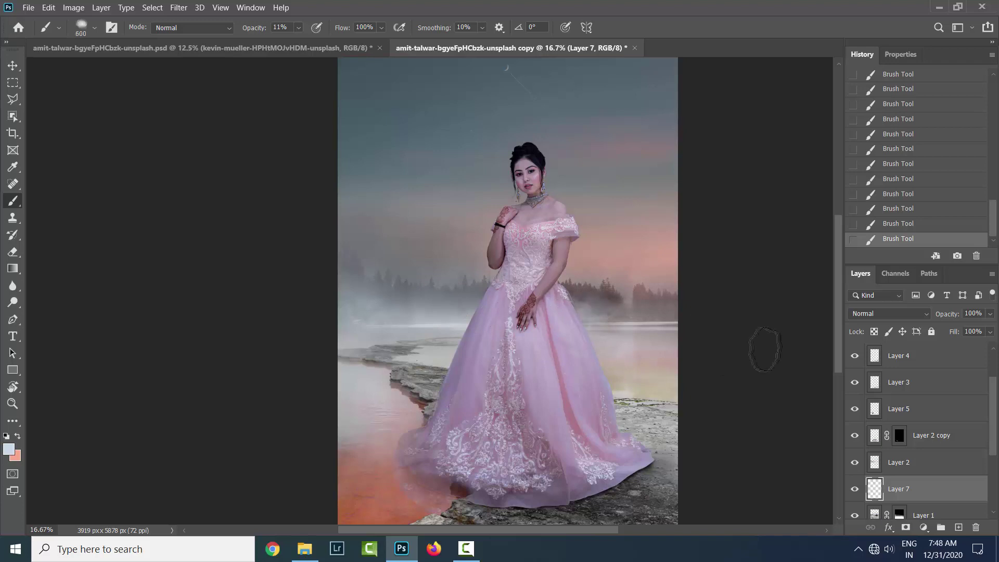
pyautogui.press('e')
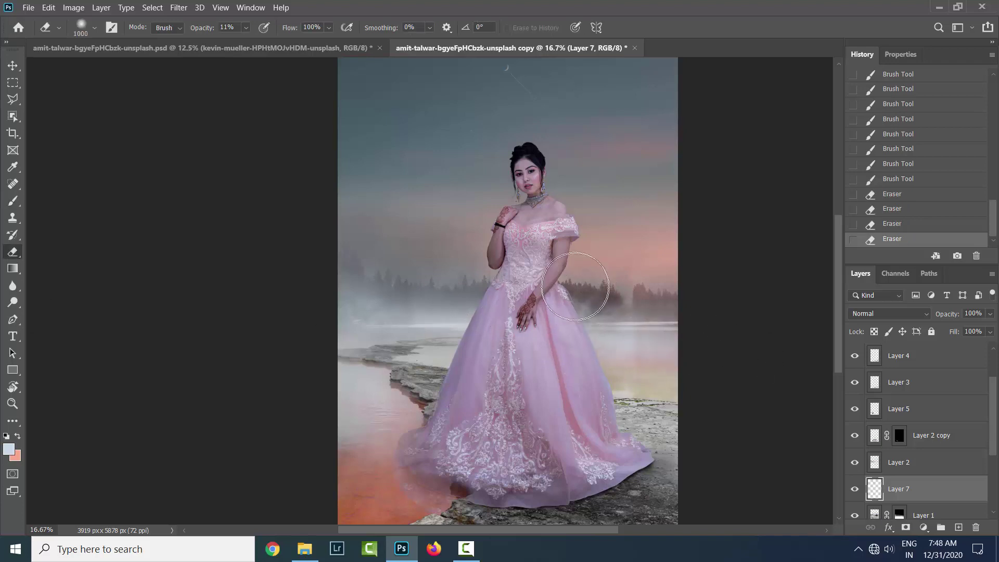
pyautogui.hotkey('ctrl', '-')
pyautogui.scroll(-3, 921, 416)
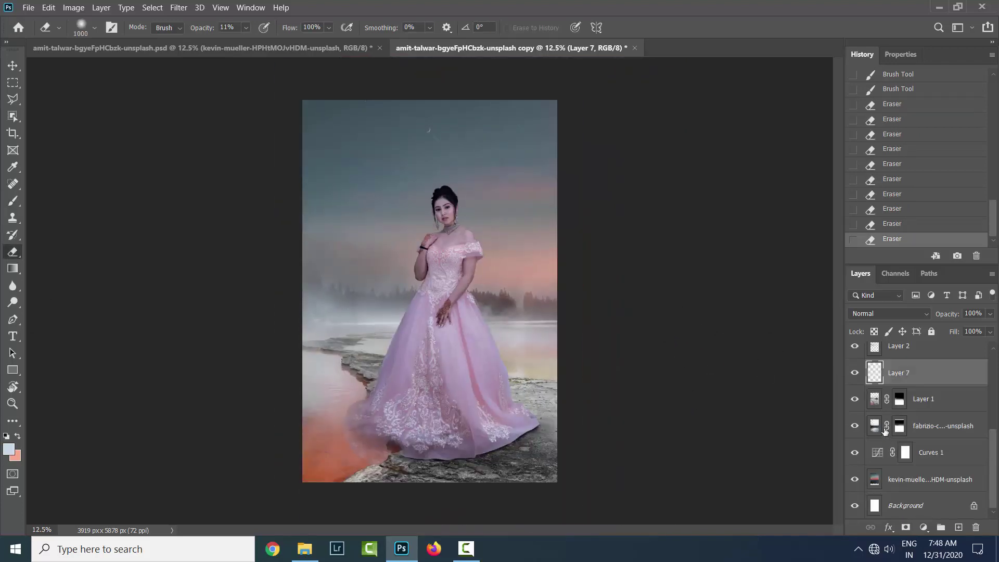
# Step: Grade Layer 1 in Camera Raw: Highlights -55, Whites -54, Clarity +18
pyautogui.click(921, 398)
pyautogui.click(179, 7)
pyautogui.click(203, 95)
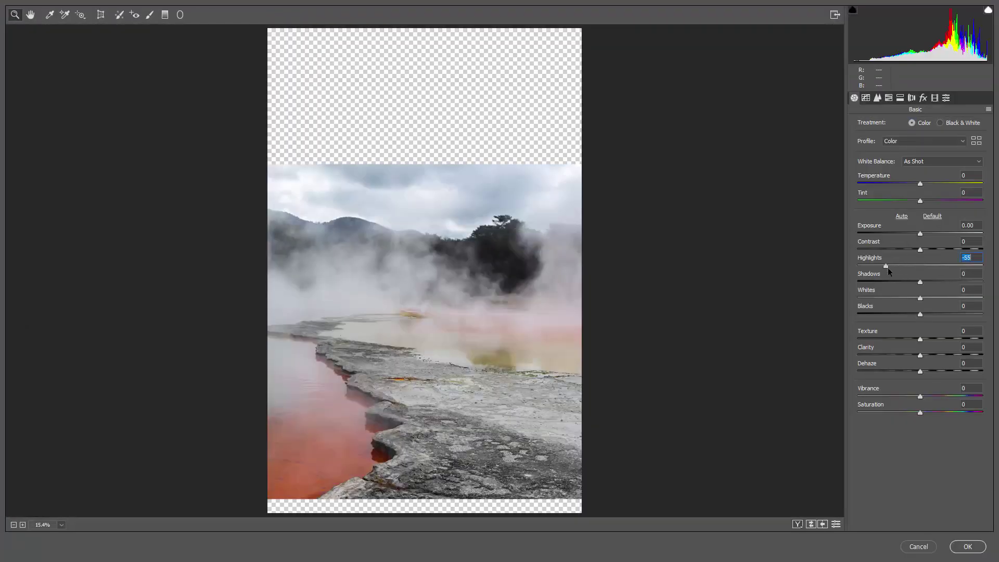
pyautogui.click(887, 297)
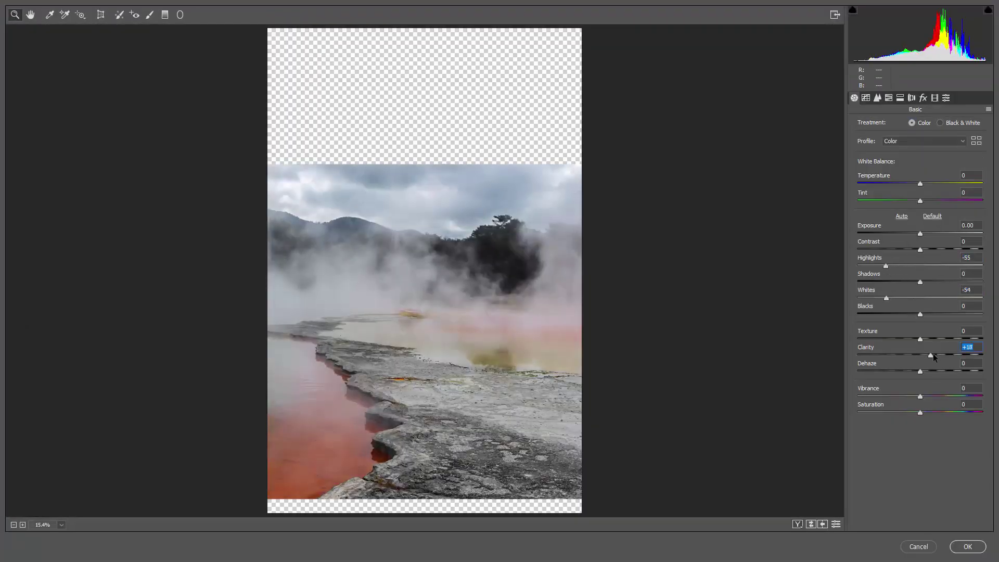
pyautogui.click(970, 546)
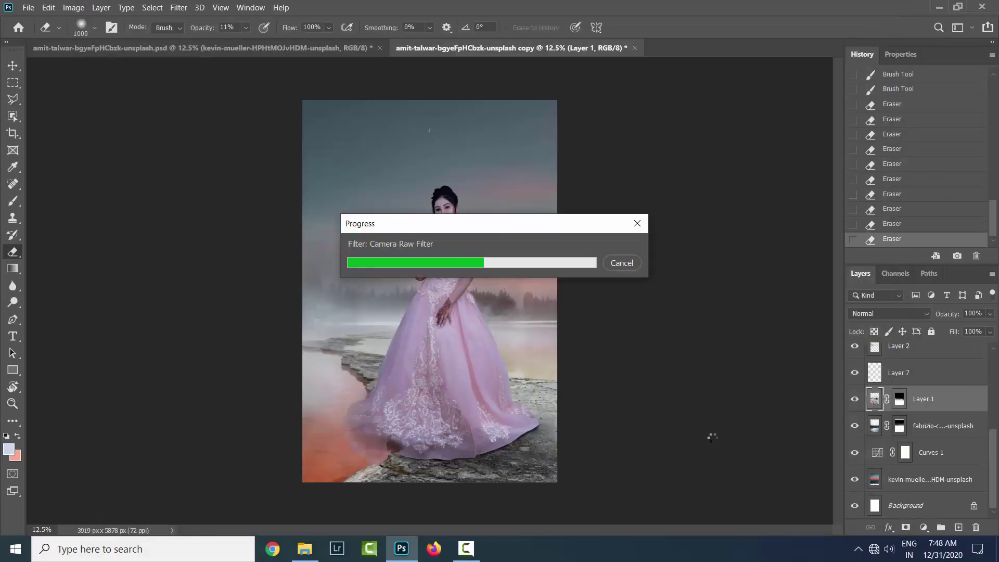
pyautogui.hotkey('ctrl', '-')
pyautogui.hotkey('ctrl', '+')
pyautogui.hotkey('ctrl', '+')
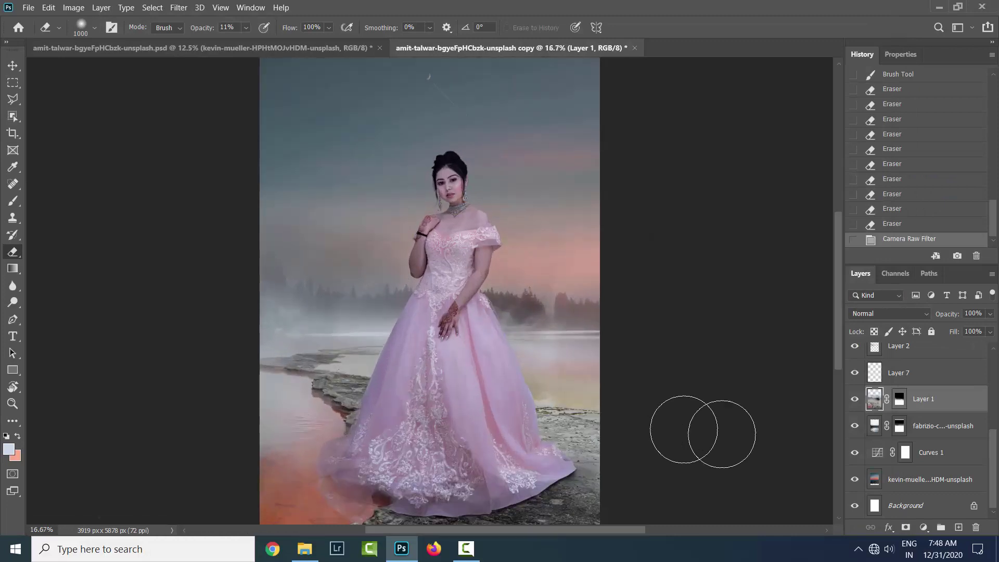
pyautogui.scroll(3, 916, 417)
# Step: Add a new layer above Layer 4 and brush a soft pink glow over the right-hand water
pyautogui.scroll(2, 916, 416)
pyautogui.click(915, 399)
pyautogui.click(958, 527)
pyautogui.click(9, 449)
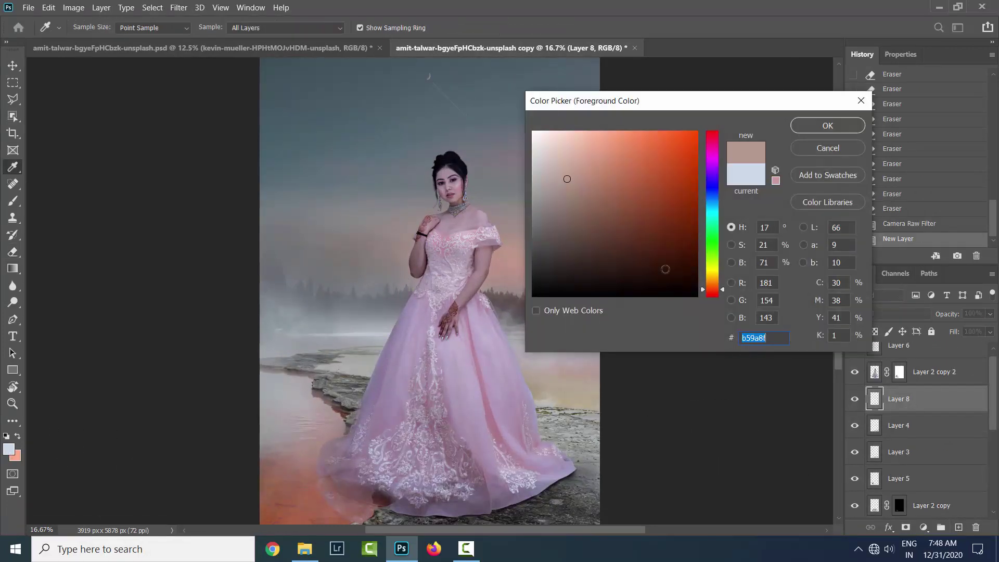
pyautogui.click(827, 125)
pyautogui.click(675, 393)
pyautogui.press('b')
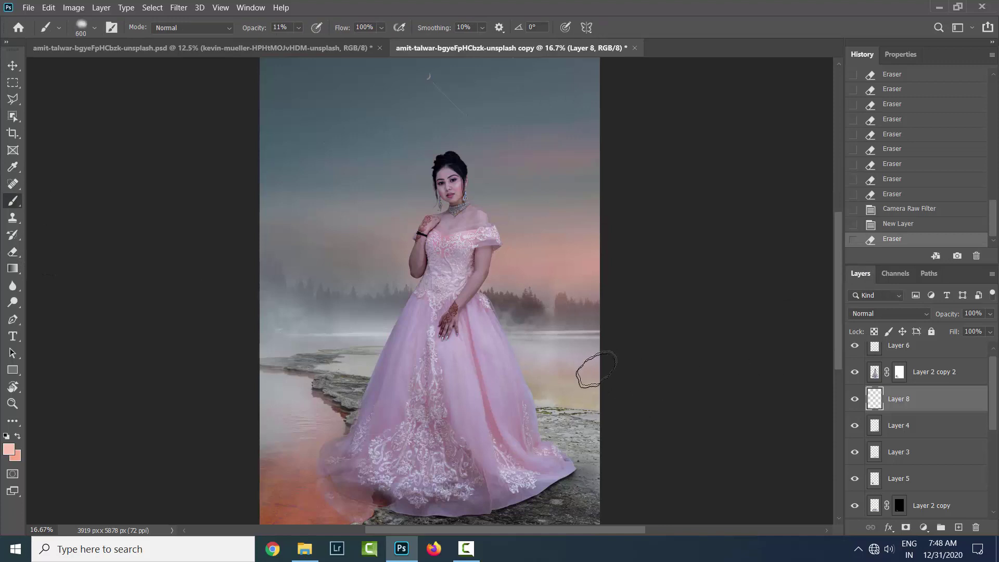
pyautogui.rightClick(596, 369)
pyautogui.moveTo(527, 374)
pyautogui.mouseDown()
pyautogui.moveTo(572, 374)
pyautogui.moveTo(541, 390)
pyautogui.mouseUp()
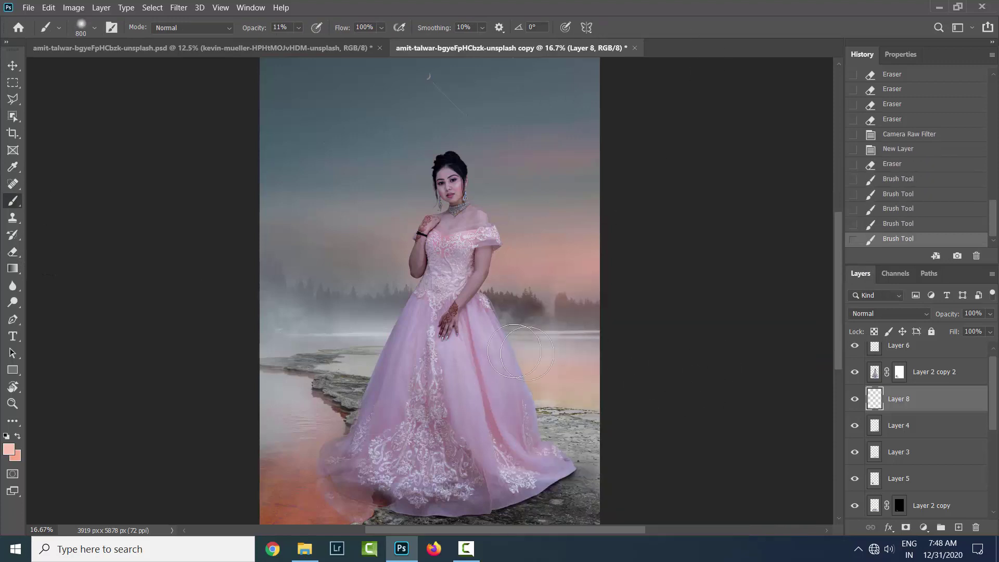
pyautogui.moveTo(520, 352); pyautogui.dragTo(638, 378)
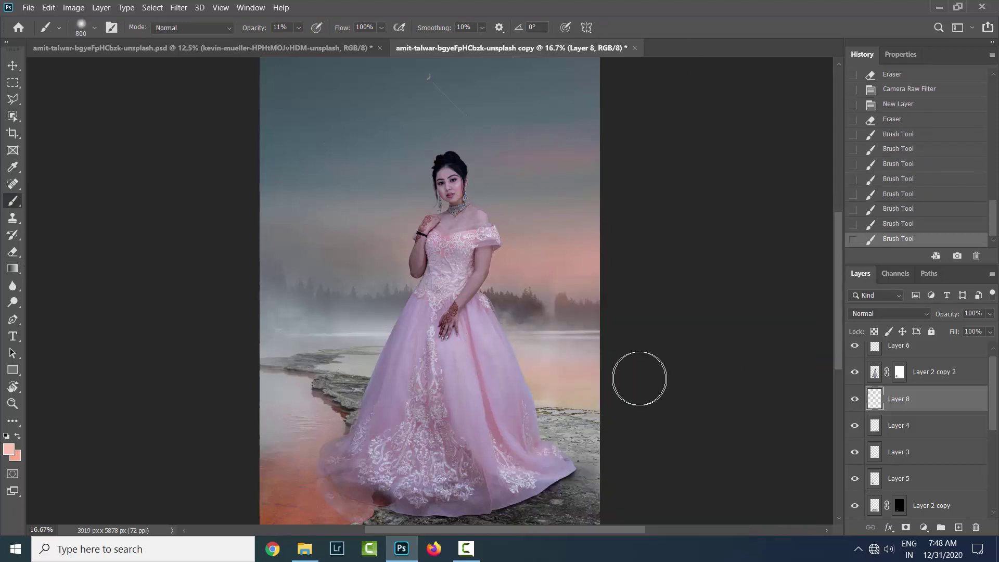
# Step: Switch the paint colour to cool blue with a larger brush for the left mist
pyautogui.click(10, 449)
pyautogui.click(593, 193)
pyautogui.click(827, 125)
pyautogui.press(']')
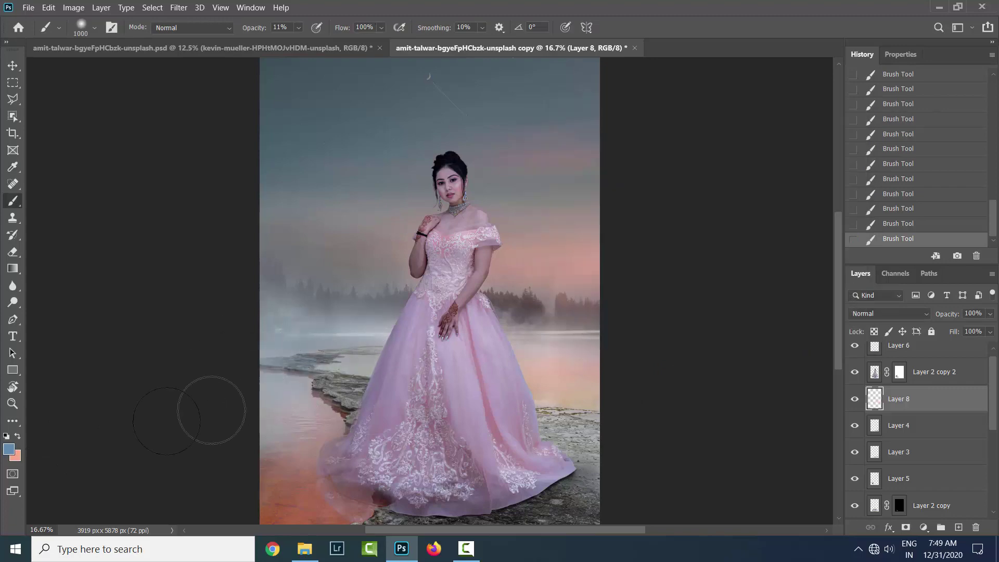
pyautogui.press(']')
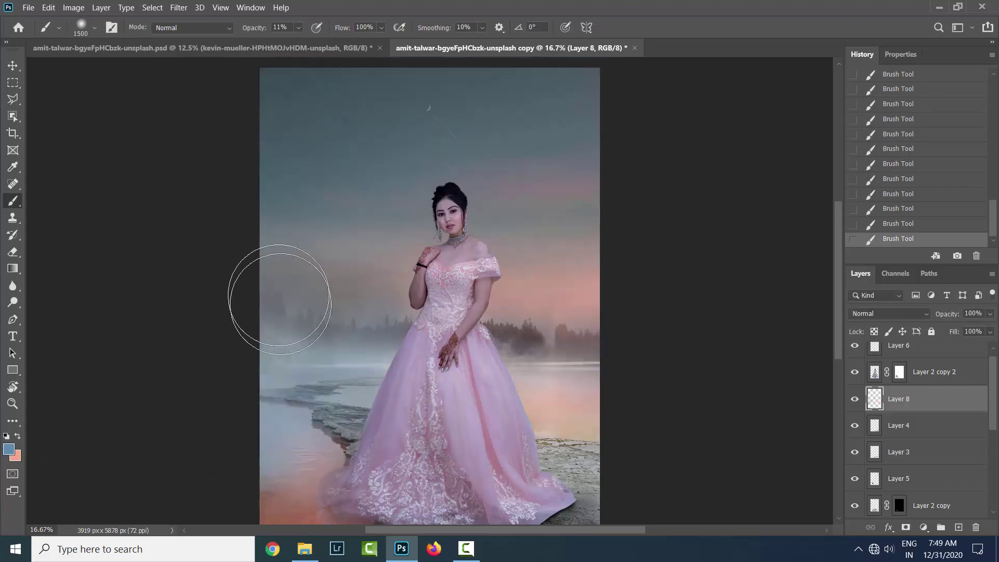
pyautogui.scroll(1, 673, 285)
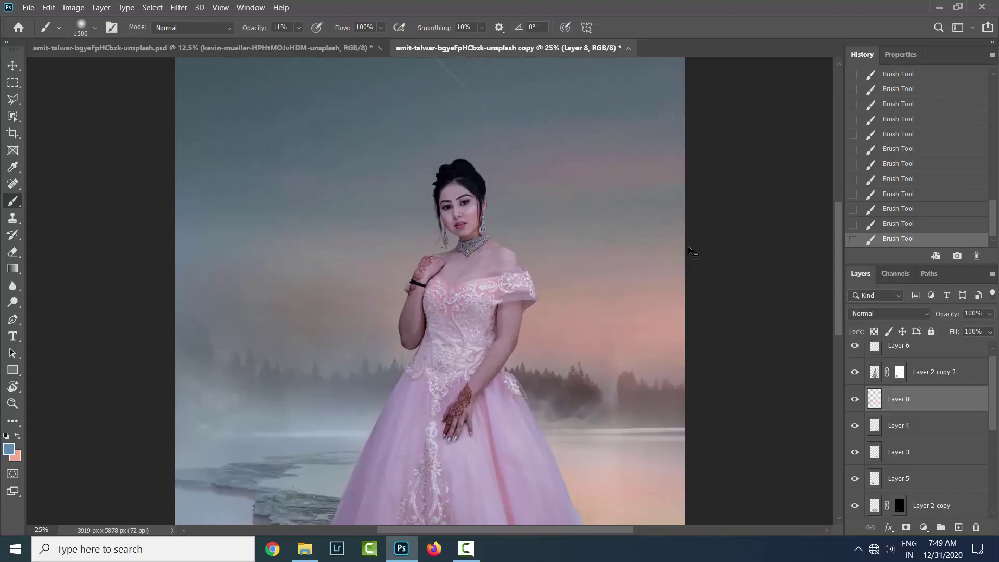
pyautogui.scroll(1, 651, 283)
# Step: Rotate the view along the shoulder line and spot-heal the long dark mark on her shoulder
pyautogui.scroll(1, 635, 283)
pyautogui.press('r')
pyautogui.moveTo(602, 268); pyautogui.dragTo(636, 261)
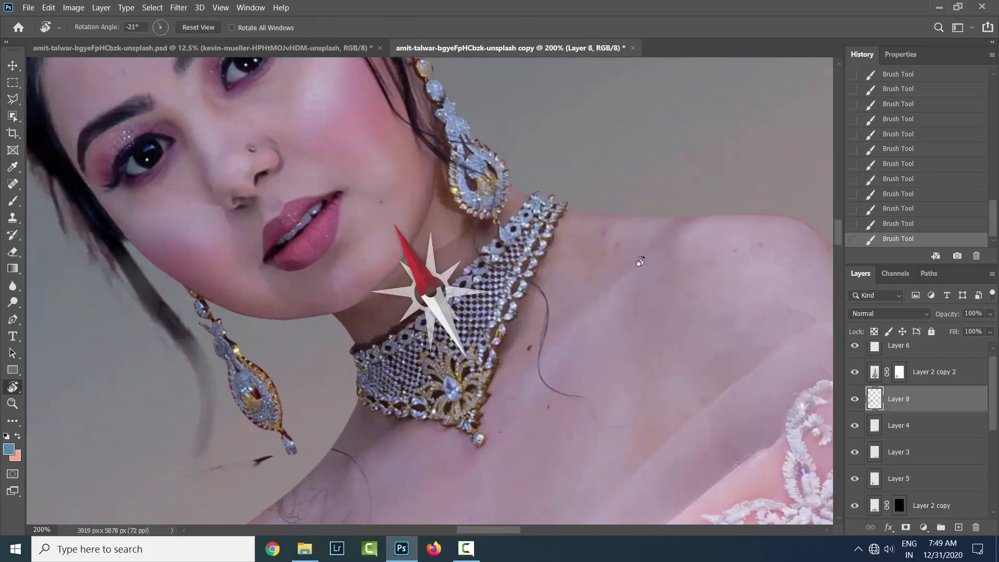
pyautogui.scroll(2, 52, 212)
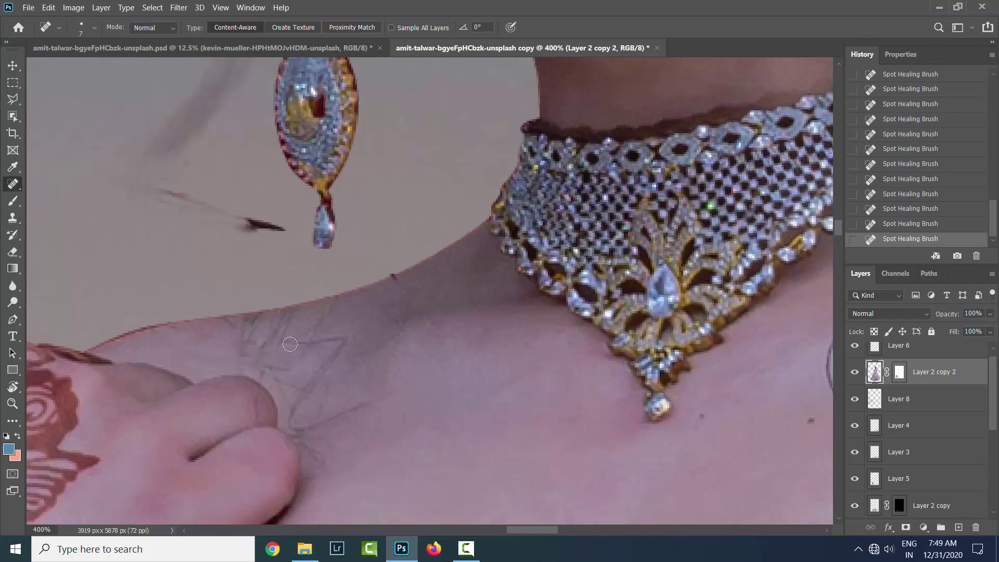
pyautogui.press('[')
pyautogui.press('[')
pyautogui.moveTo(291, 419); pyautogui.dragTo(305, 442)
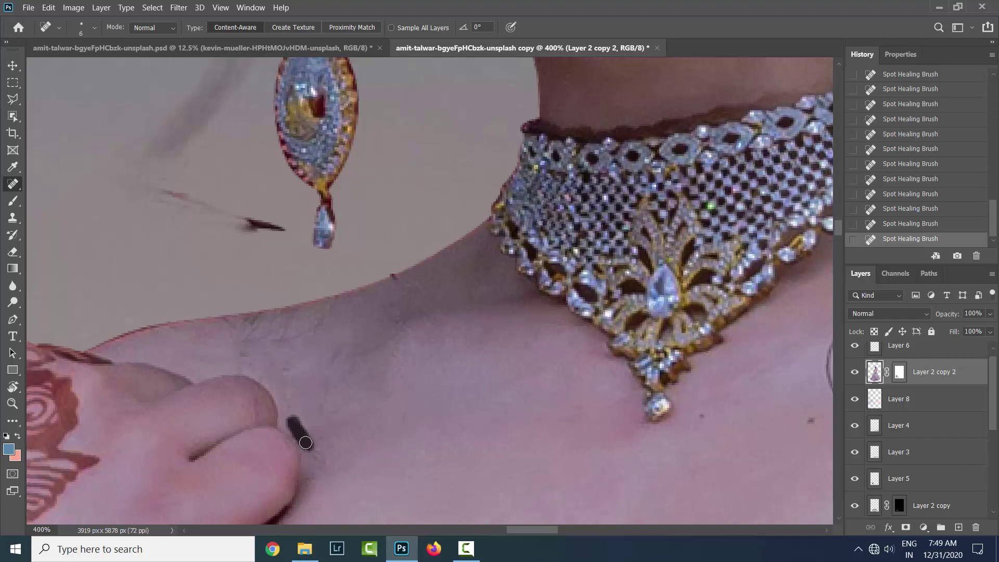
# Step: Switch to the Mixer Brush, undo the trial strokes, and load the bride's outline as a selection
pyautogui.rightClick(13, 200)
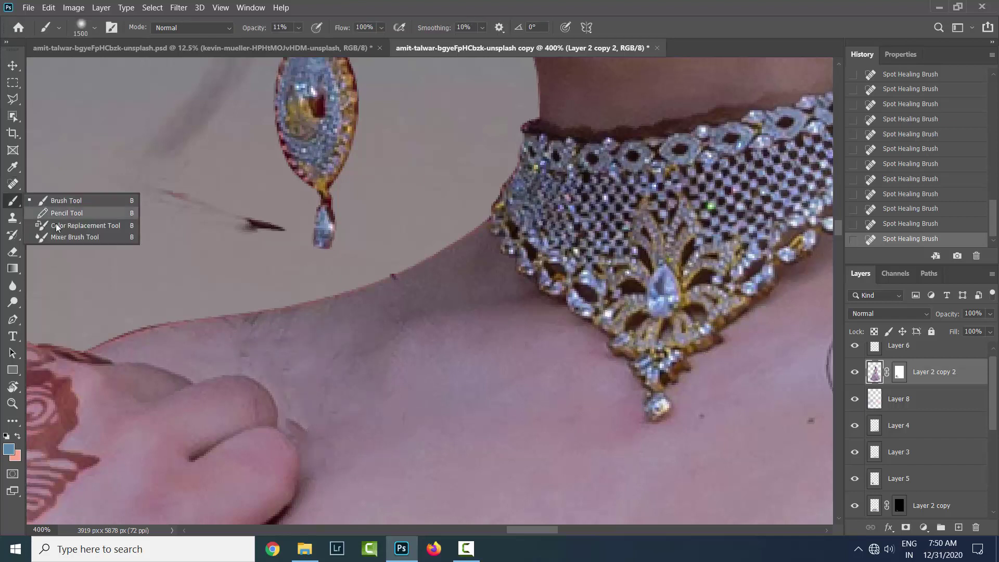
pyautogui.click(83, 238)
pyautogui.click(900, 211)
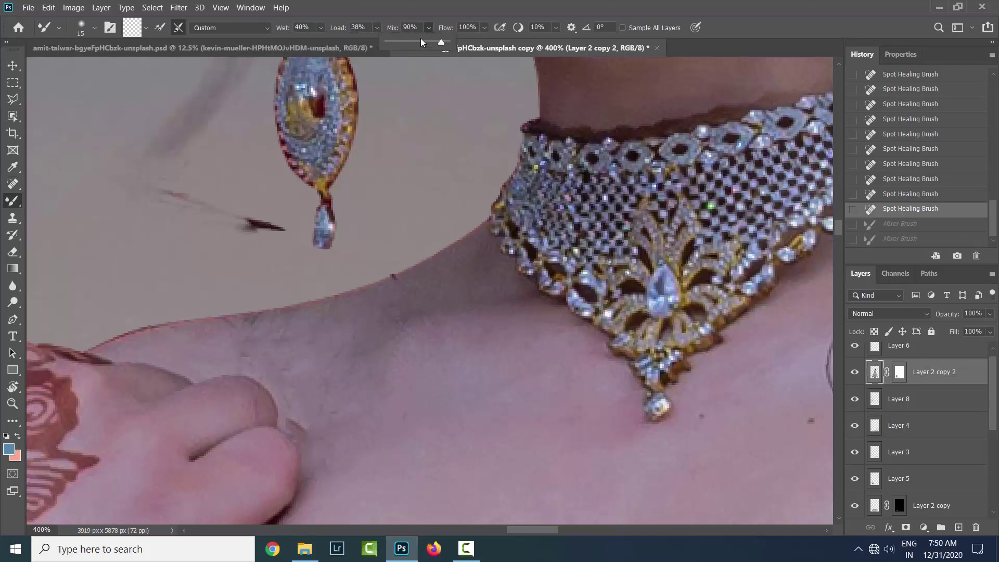
pyautogui.press(']')
pyautogui.press(']')
pyautogui.press(']')
pyautogui.keyDown('ctrl'); pyautogui.click(874, 372); pyautogui.keyUp('ctrl')
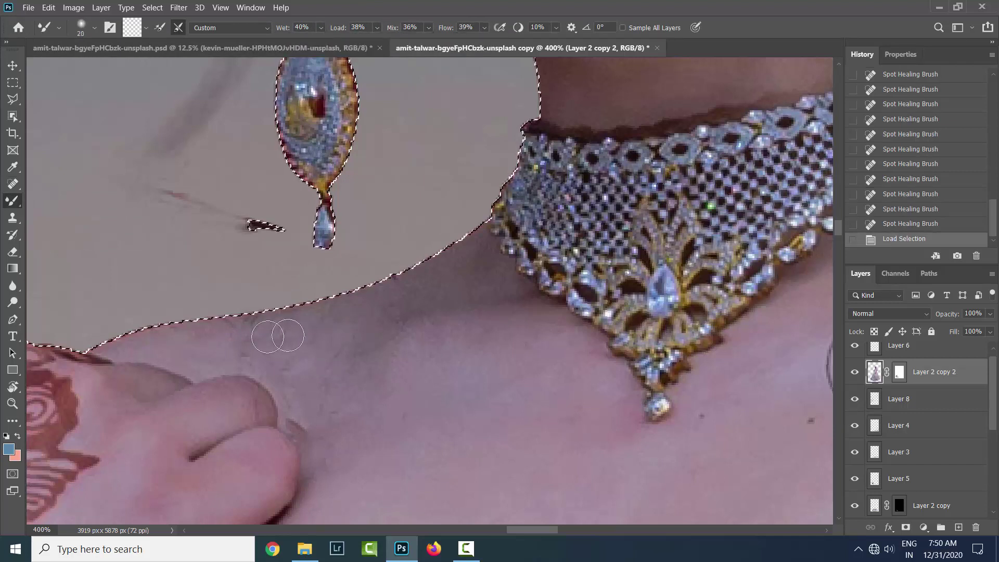
# Step: Blend the neck and shoulder skin with Mixer Brush strokes at Wet 40%, Mix 36%
pyautogui.moveTo(271, 343)
pyautogui.mouseDown()
pyautogui.moveTo(218, 348)
pyautogui.moveTo(395, 323)
pyautogui.moveTo(316, 424)
pyautogui.mouseUp()
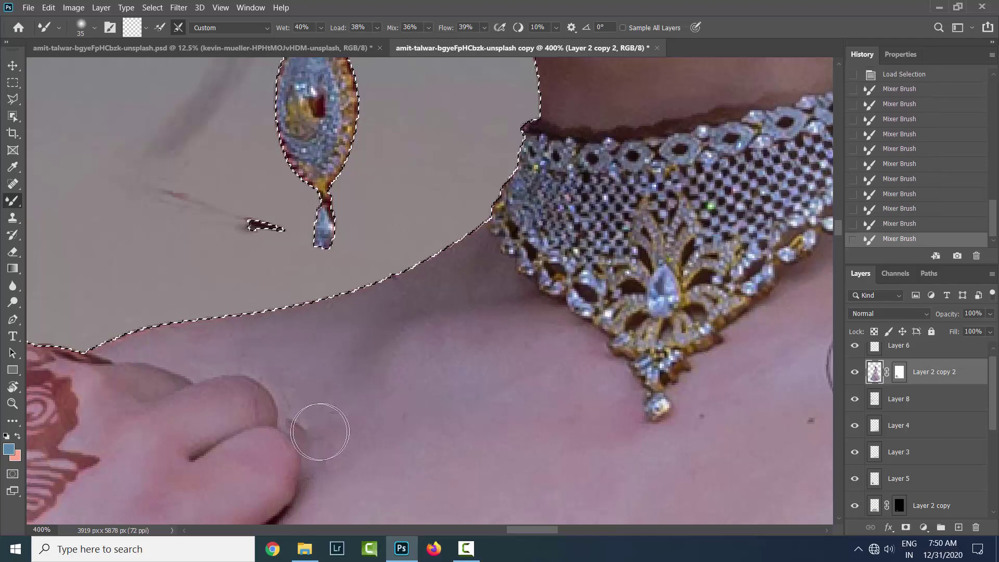
pyautogui.press('[')
pyautogui.press('[')
pyautogui.press('[')
pyautogui.press(']')
pyautogui.press(']')
pyautogui.press(']')
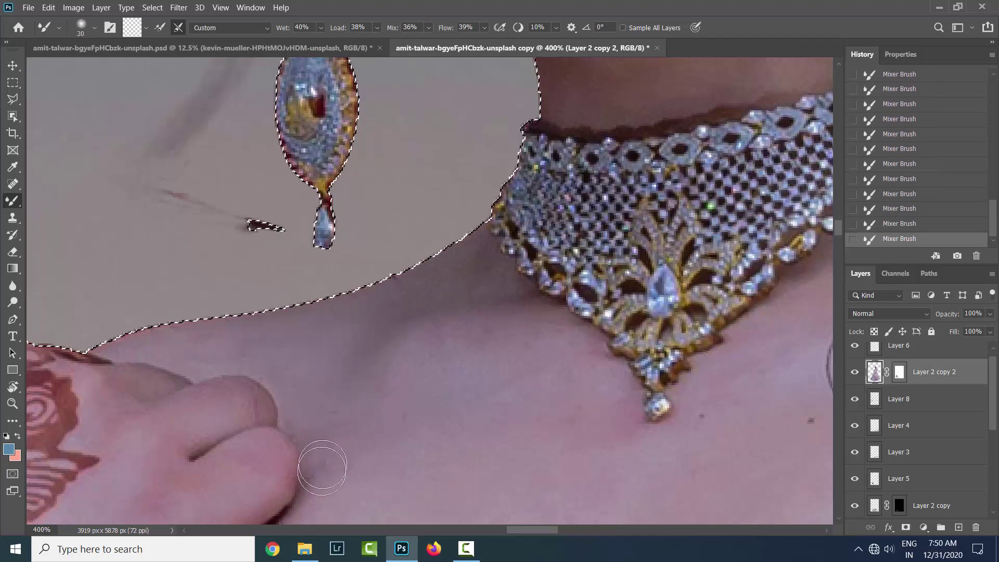
pyautogui.press(']')
pyautogui.press(']')
pyautogui.press(']')
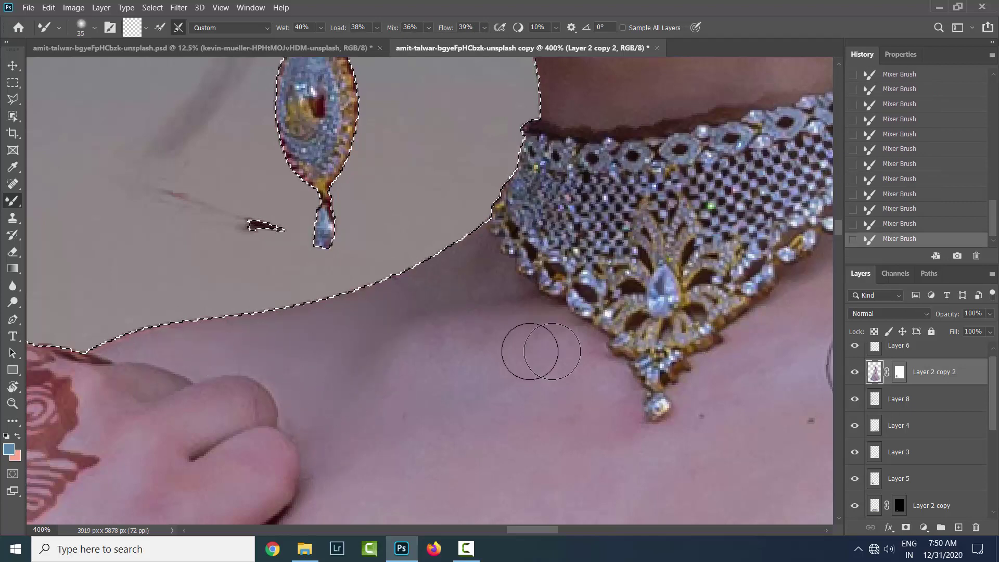
pyautogui.scroll(-1, 612, 223)
pyautogui.scroll(-1, 495, 323)
pyautogui.scroll(-1, 495, 323)
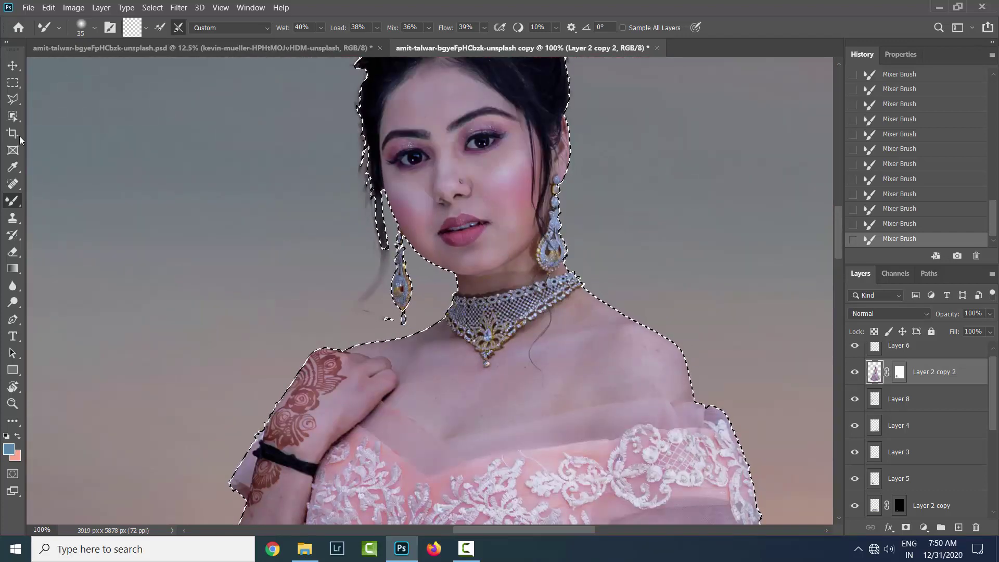
# Step: Clear the current selection around the bride
pyautogui.press('m')
pyautogui.rightClick(379, 126)
pyautogui.click(425, 131)
pyautogui.scroll(-1, 654, 308)
pyautogui.scroll(-1, 676, 323)
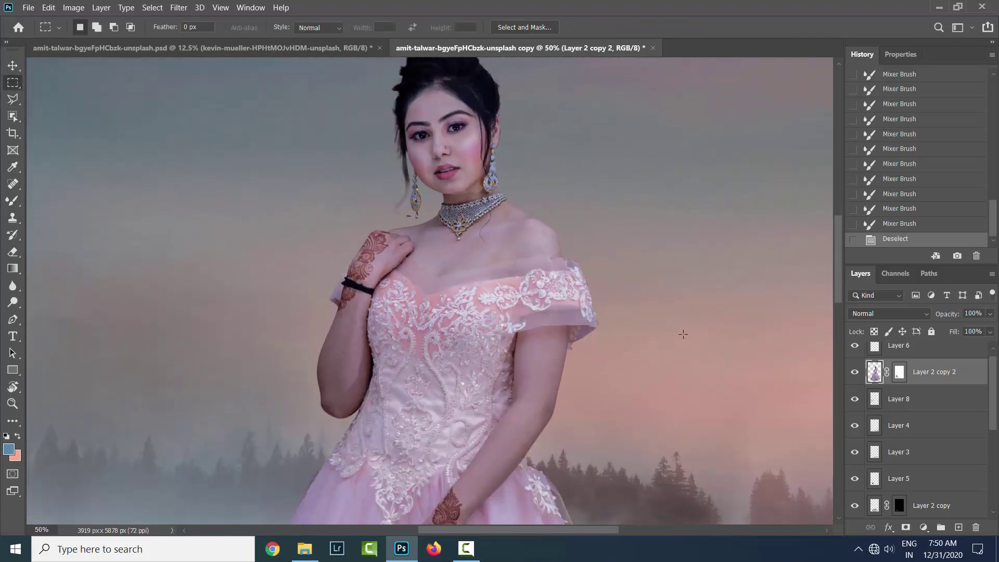
# Step: Duplicate the bride layer as a clipped copy and apply a High Pass filter to it
pyautogui.hotkey('ctrl', 'j')
pyautogui.keyDown('alt'); pyautogui.click(936, 385); pyautogui.keyUp('alt')
pyautogui.click(178, 7)
pyautogui.click(364, 215)
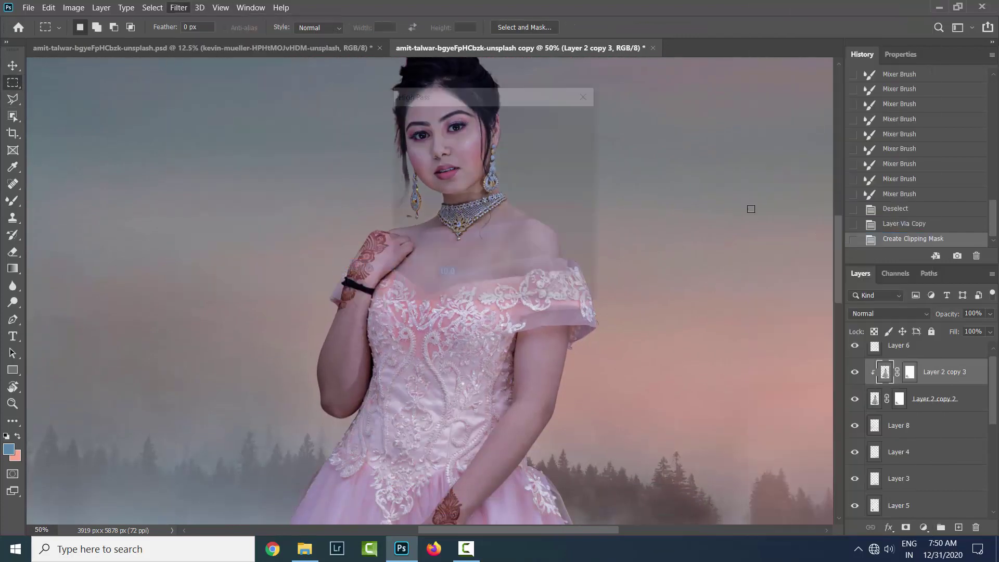
pyautogui.moveTo(426, 294); pyautogui.dragTo(420, 292)
pyautogui.press('Return')
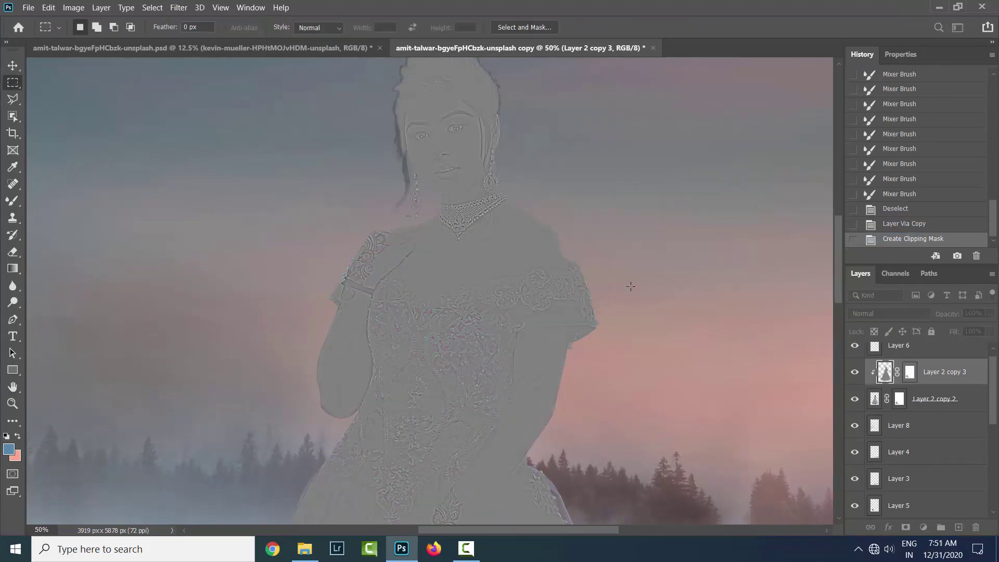
# Step: Set Layer 2 copy 3's blend mode to a detail-sharpening mode
pyautogui.click(890, 314)
pyautogui.click(859, 366)
pyautogui.click(932, 398)
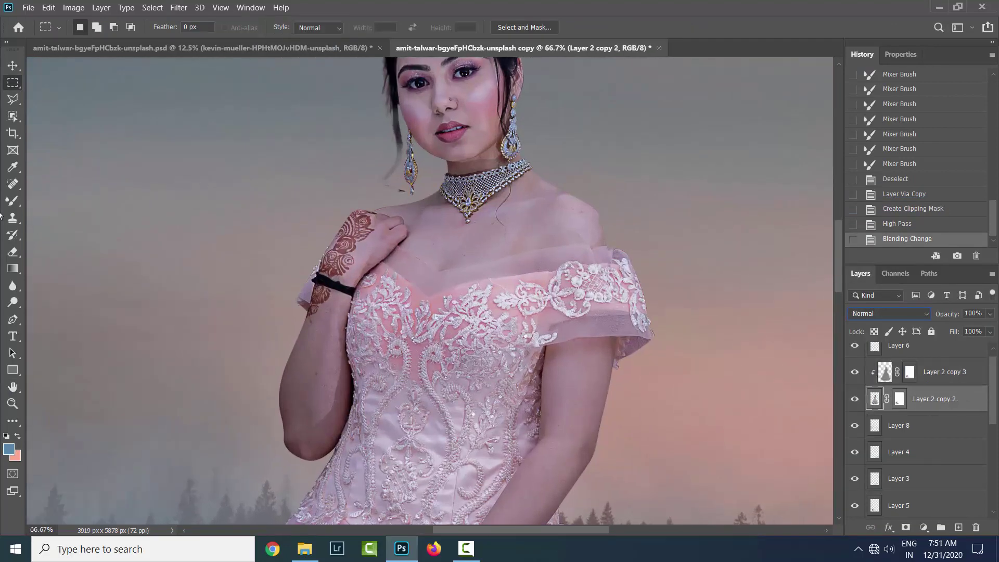
pyautogui.press('b')
pyautogui.scroll(2, 522, 320)
# Step: Reload the bride's selection and blend the skin on her neck and below the choker
pyautogui.scroll(2, 524, 320)
pyautogui.keyDown('ctrl'); pyautogui.click(874, 398); pyautogui.keyUp('ctrl')
pyautogui.moveTo(676, 280); pyautogui.dragTo(702, 300)
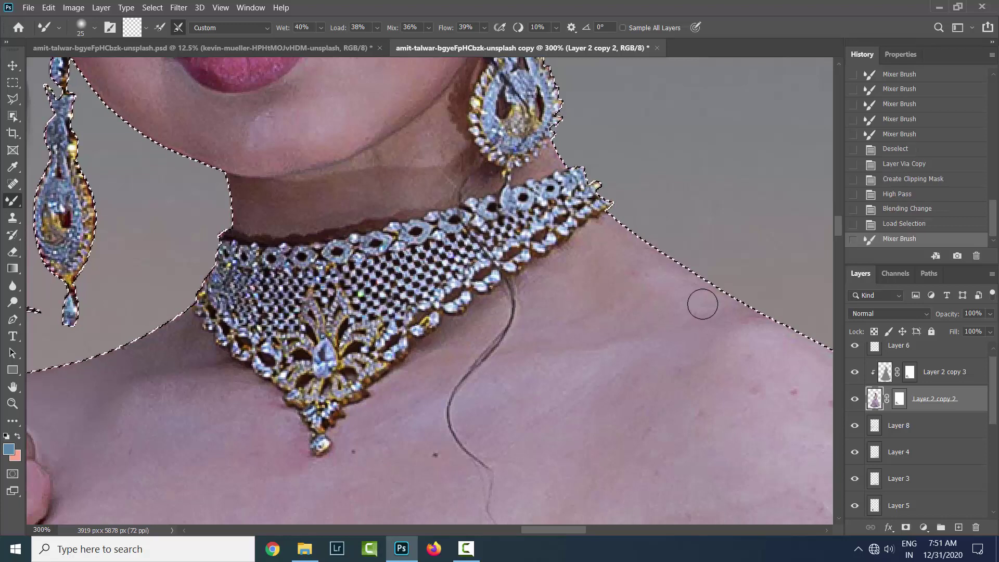
pyautogui.moveTo(609, 247); pyautogui.dragTo(646, 275)
pyautogui.moveTo(651, 276)
pyautogui.mouseDown()
pyautogui.moveTo(692, 285)
pyautogui.moveTo(569, 284)
pyautogui.moveTo(585, 274)
pyautogui.moveTo(619, 294)
pyautogui.moveTo(736, 298)
pyautogui.mouseUp()
pyautogui.scroll(-2, 572, 344)
pyautogui.press(']')
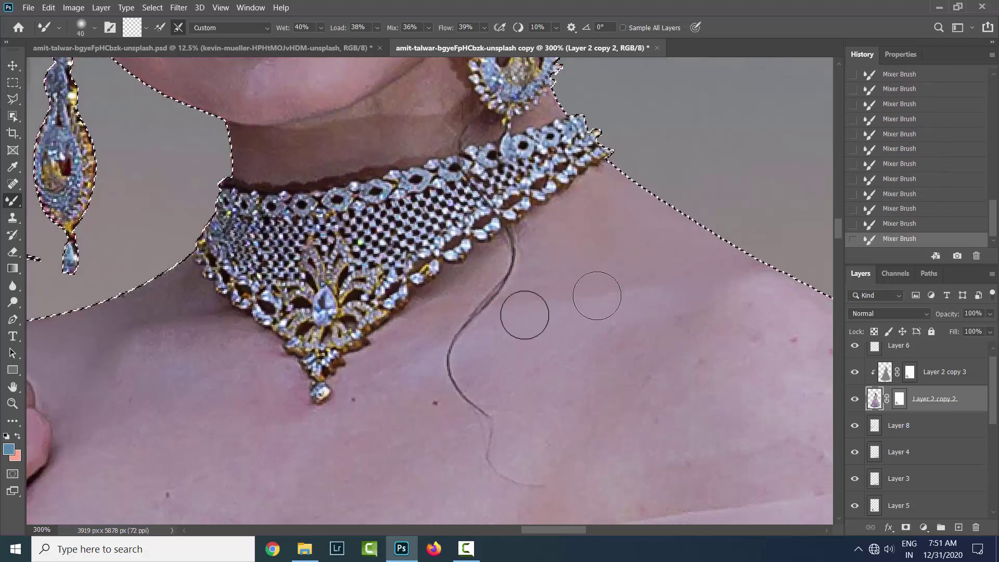
# Step: Smooth the bright shoulder patch and the chest skin around the necklace edge
pyautogui.hscroll(3, 553, 351)
pyautogui.press(']')
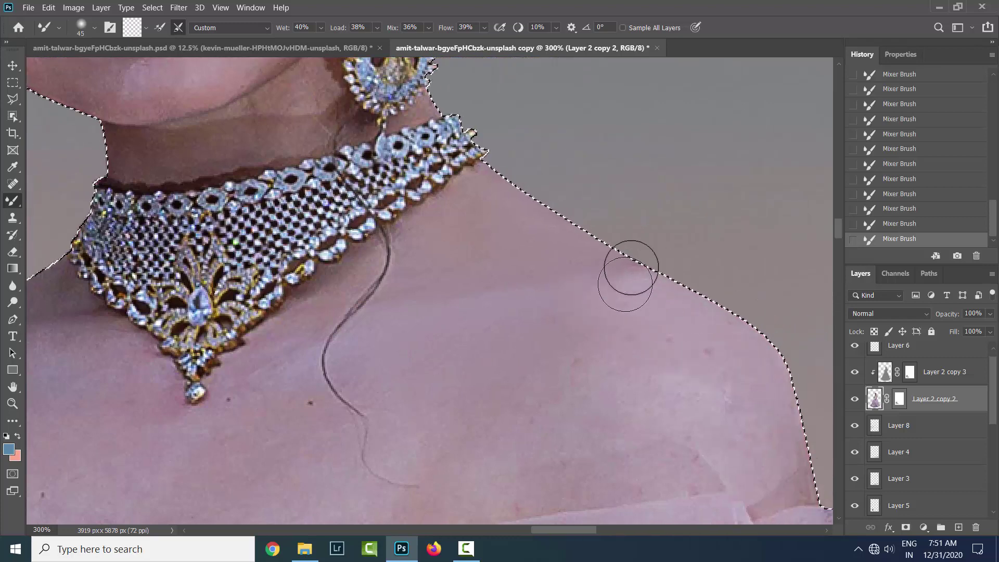
pyautogui.scroll(-1, 621, 358)
pyautogui.press(']')
pyautogui.press(']')
pyautogui.moveTo(731, 424); pyautogui.dragTo(664, 307)
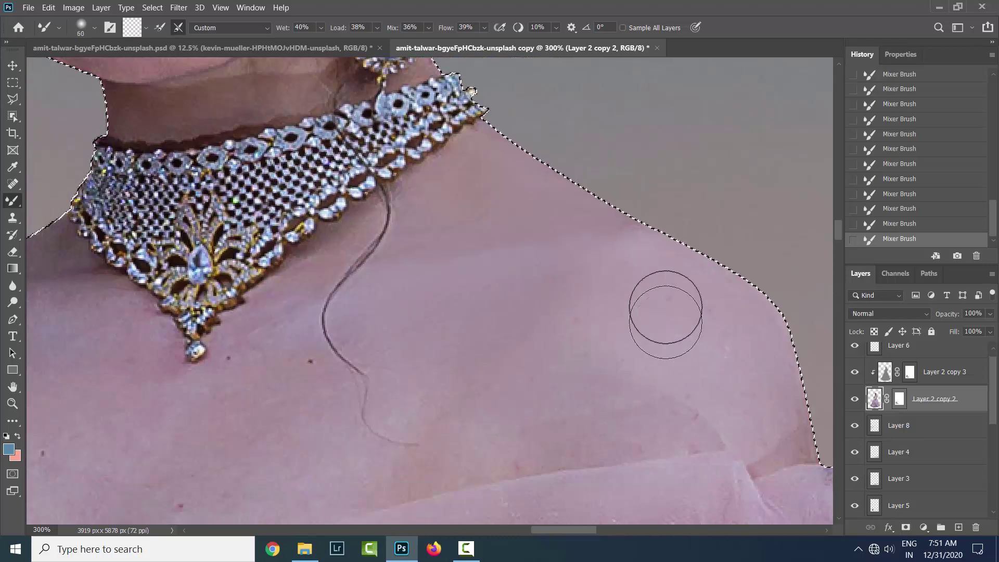
pyautogui.scroll(-2, 624, 423)
pyautogui.press(']')
pyautogui.press(']')
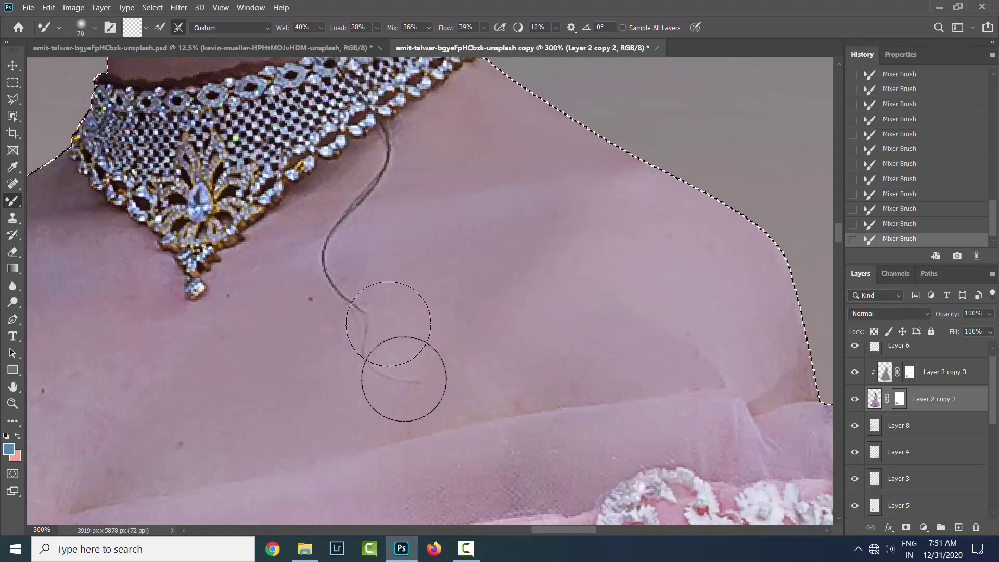
pyautogui.press('[')
pyautogui.press('[')
pyautogui.press('[')
pyautogui.press('[')
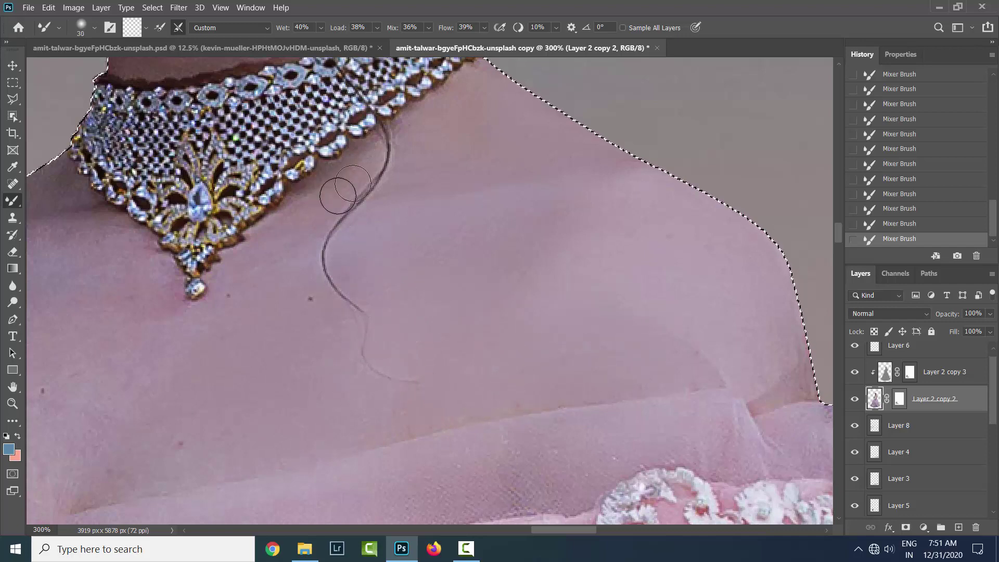
pyautogui.hotkey('ctrl', '-')
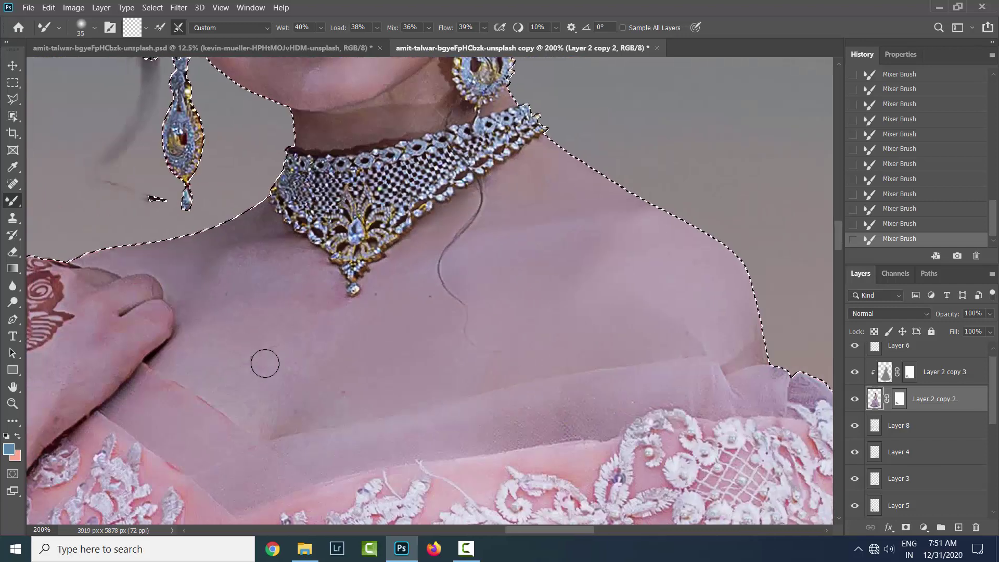
pyautogui.press(']')
pyautogui.press(']')
pyautogui.press(']')
pyautogui.press('[')
pyautogui.press('[')
pyautogui.press('[')
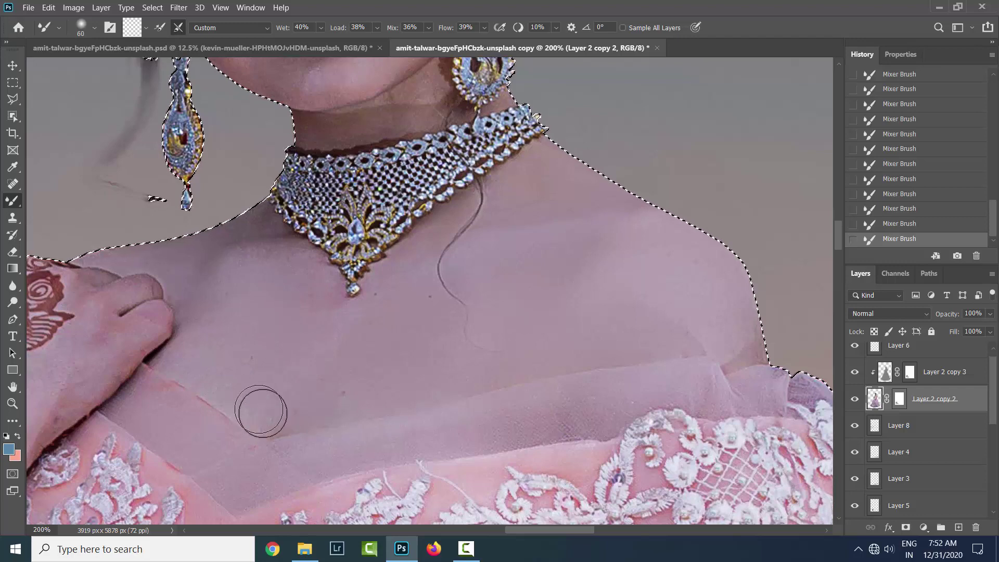
# Step: Blend the skin along the jawline, both cheeks, around the nose and the lip edges
pyautogui.moveTo(255, 239); pyautogui.dragTo(317, 312)
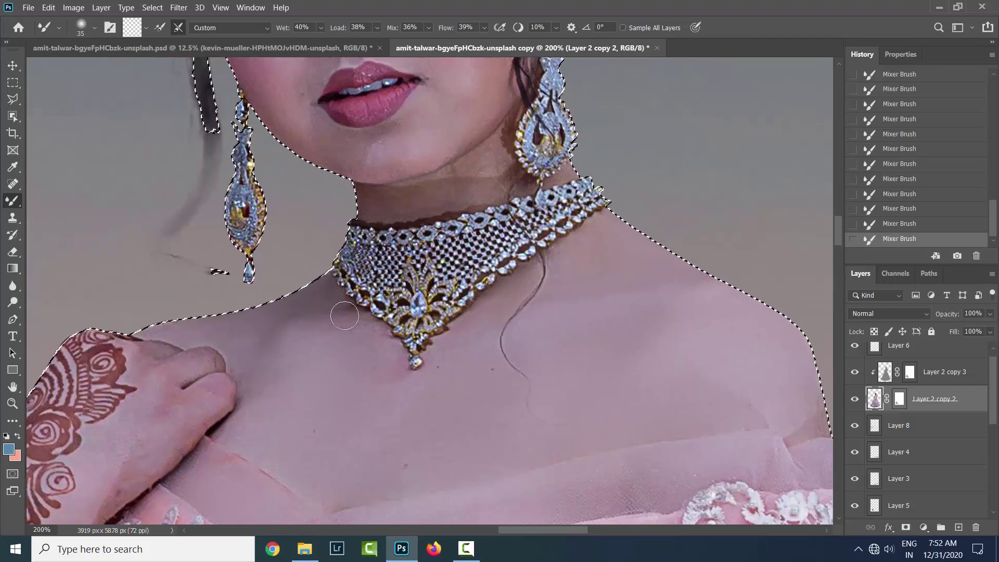
pyautogui.press('[')
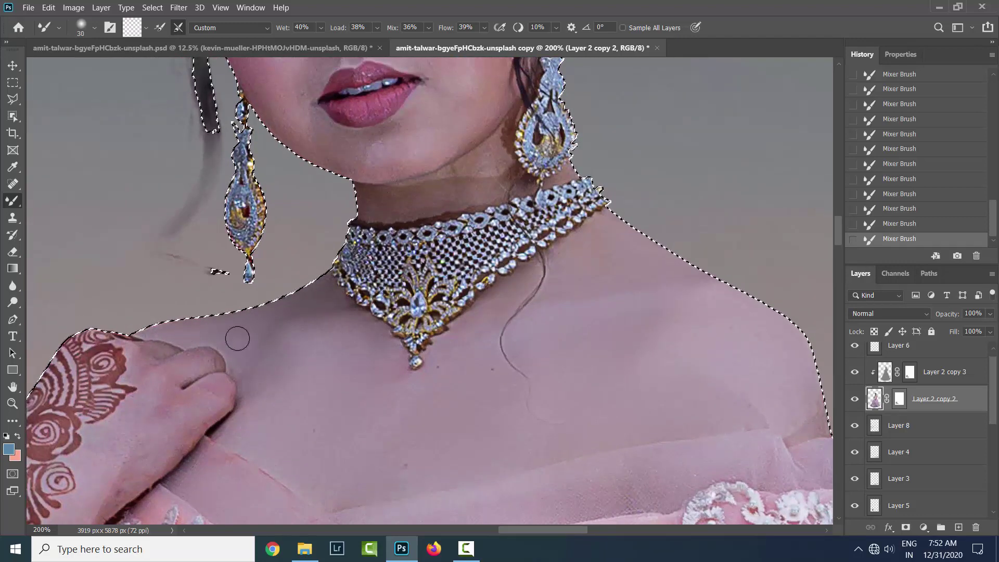
pyautogui.press(']')
pyautogui.scroll(1, 364, 270)
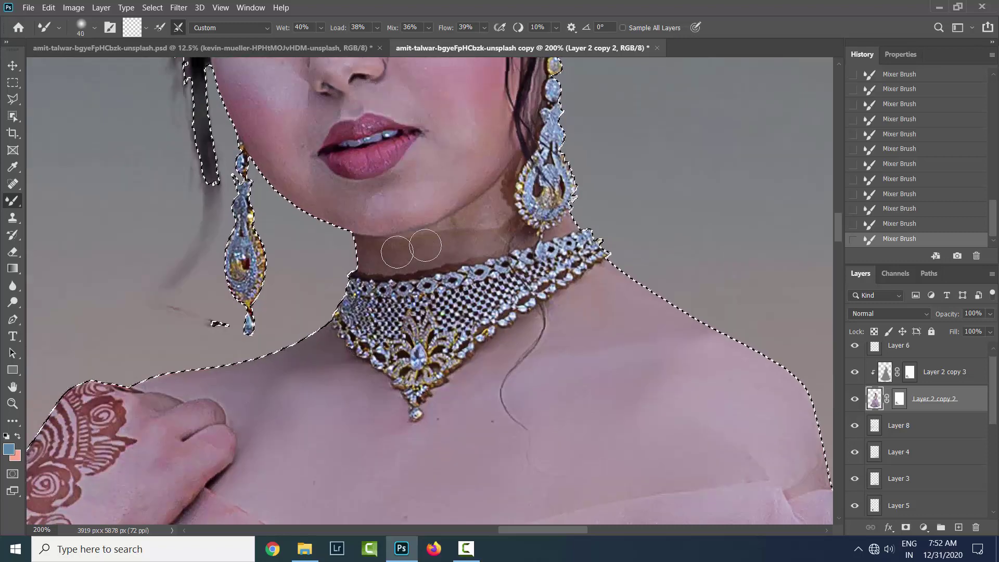
pyautogui.press('[')
pyautogui.press('[')
pyautogui.press('[')
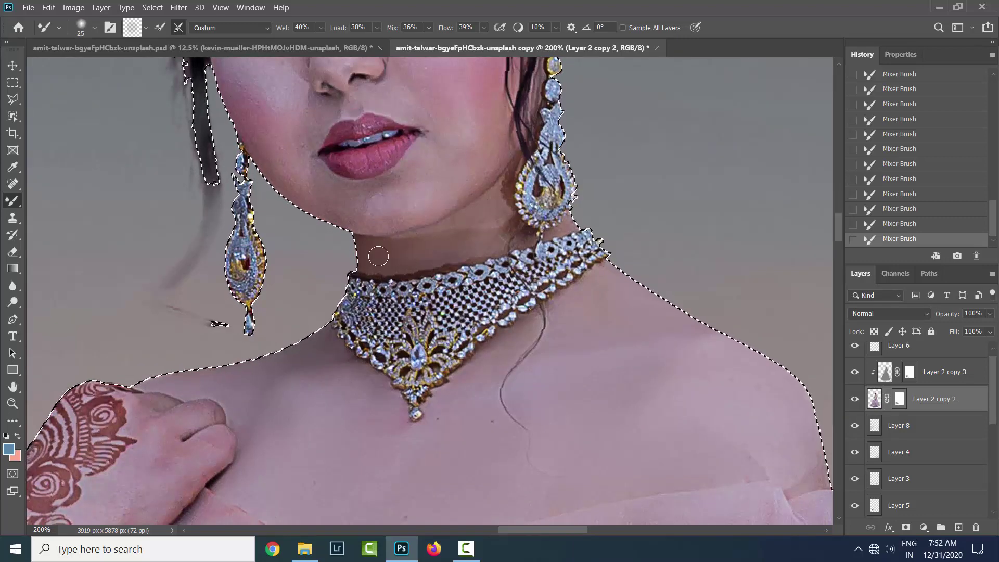
pyautogui.scroll(1, 378, 256)
pyautogui.press('[')
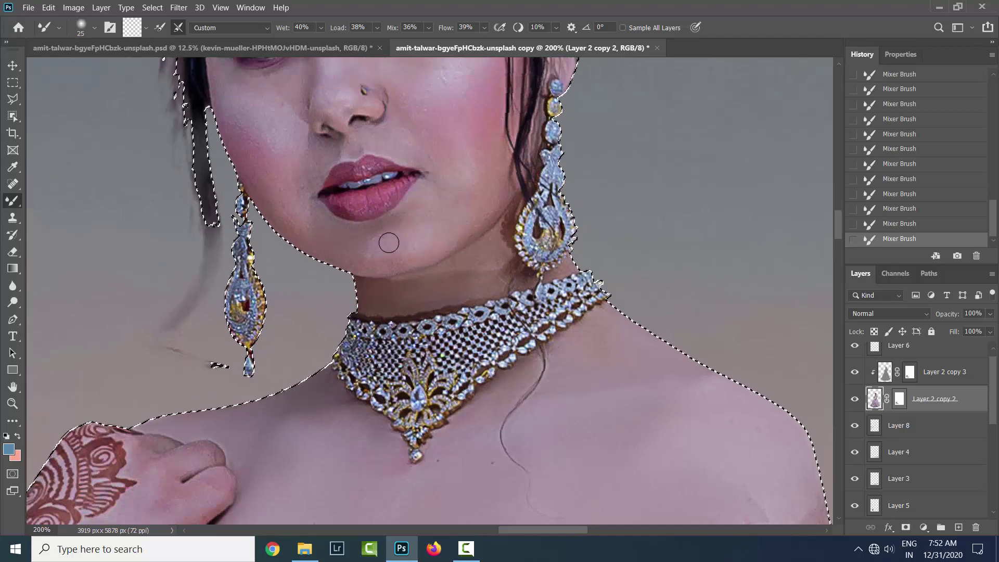
pyautogui.scroll(1, 312, 239)
pyautogui.press(']')
pyautogui.press(']')
pyautogui.scroll(1, 271, 219)
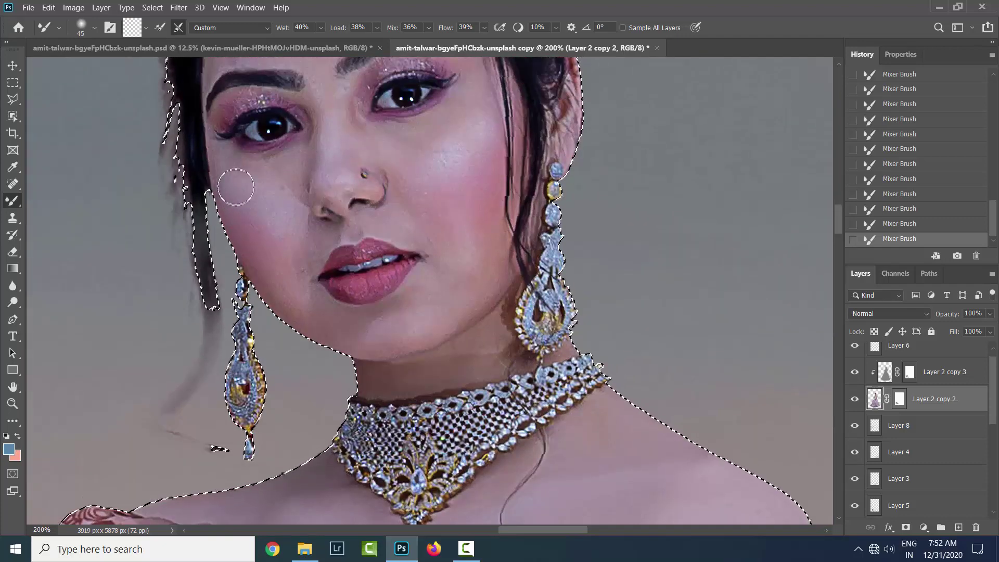
pyautogui.press(']')
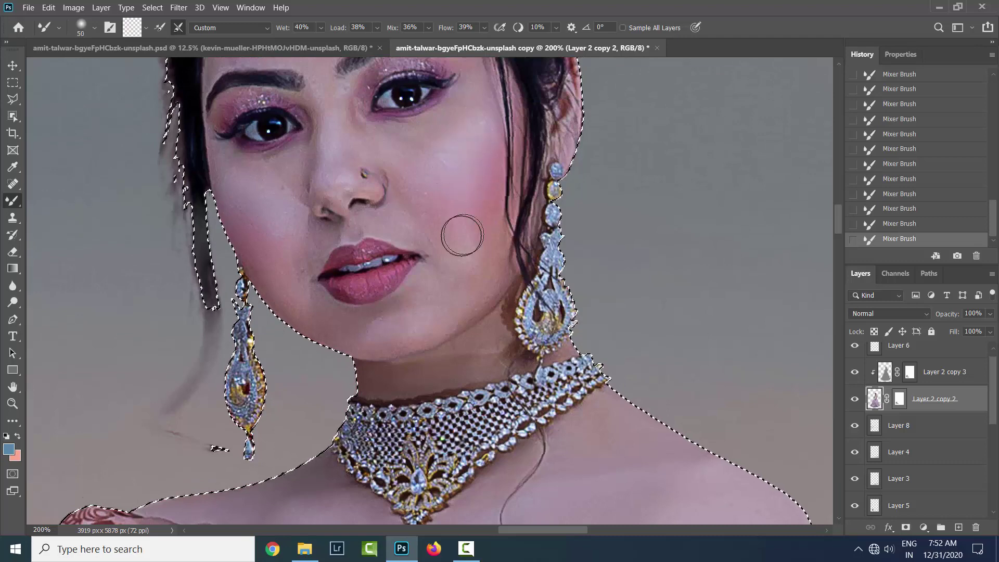
pyautogui.press('[')
pyautogui.press('[')
pyautogui.press('[')
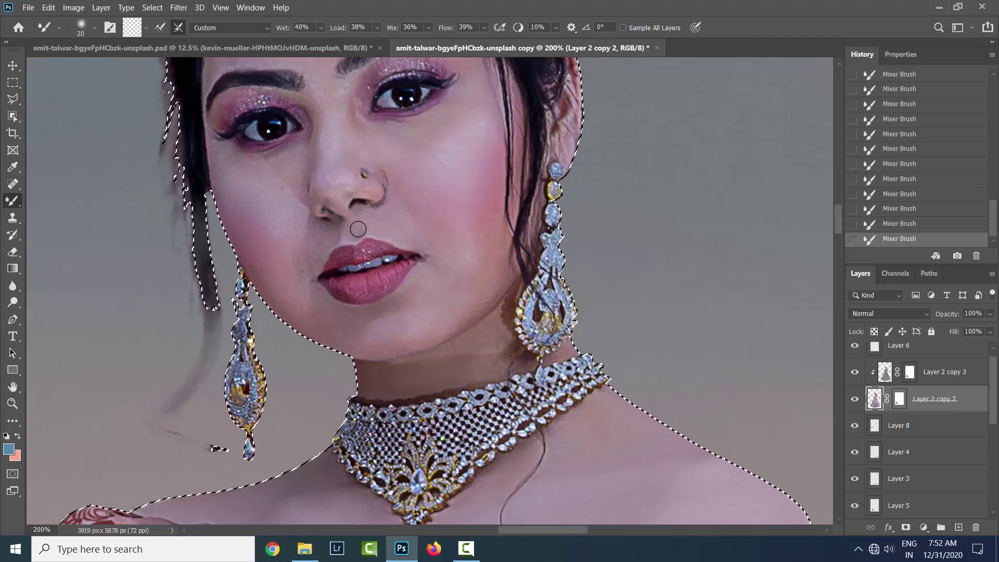
pyautogui.press('[')
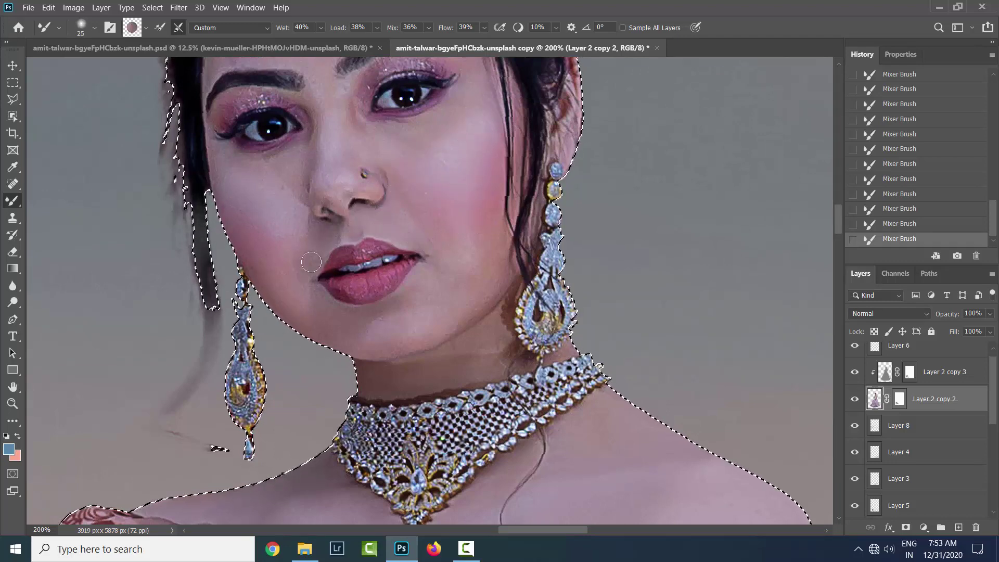
pyautogui.press('[')
pyautogui.press('[')
pyautogui.press('[')
pyautogui.press(']')
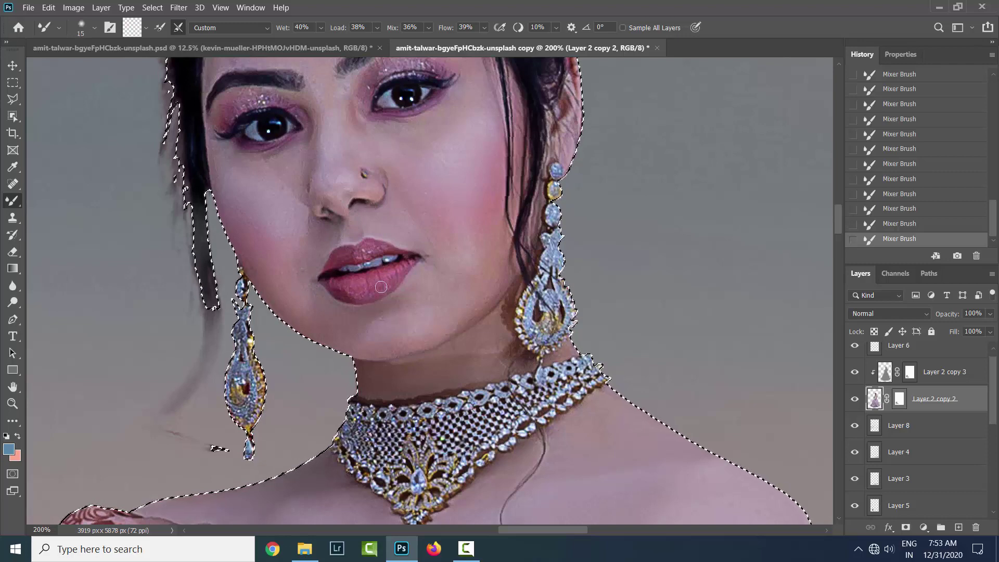
pyautogui.press('[')
pyautogui.press('[')
# Step: Smooth the cheek, nose, forehead, hairline and eyebrow skin, undoing and restoring one stroke
pyautogui.scroll(2, 314, 286)
pyautogui.hscroll(-2, 314, 286)
pyautogui.press(']')
pyautogui.press(']')
pyautogui.press(']')
pyautogui.press(']')
pyautogui.press(']')
pyautogui.press(']')
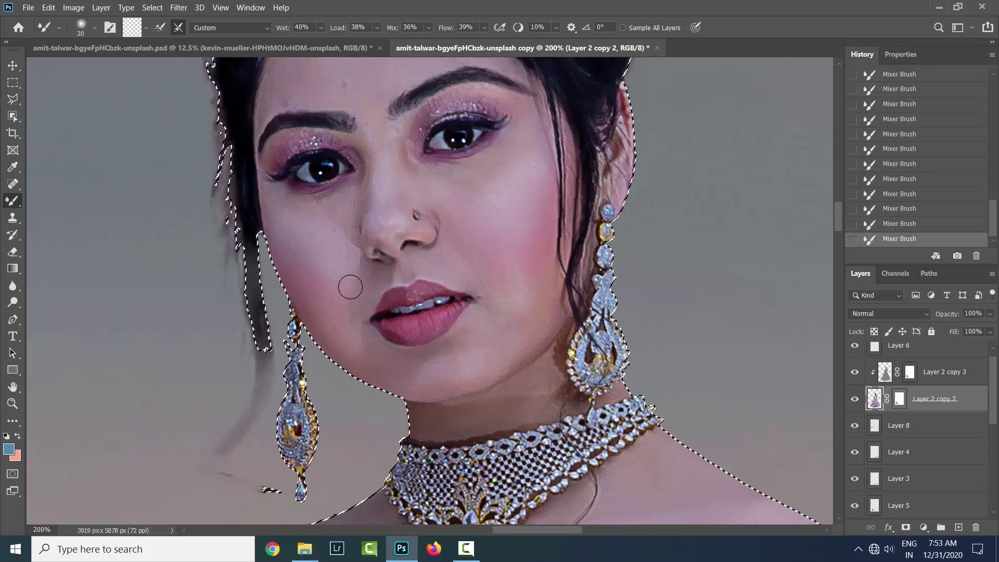
pyautogui.scroll(2, 335, 243)
pyautogui.press('[')
pyautogui.press('[')
pyautogui.press('[')
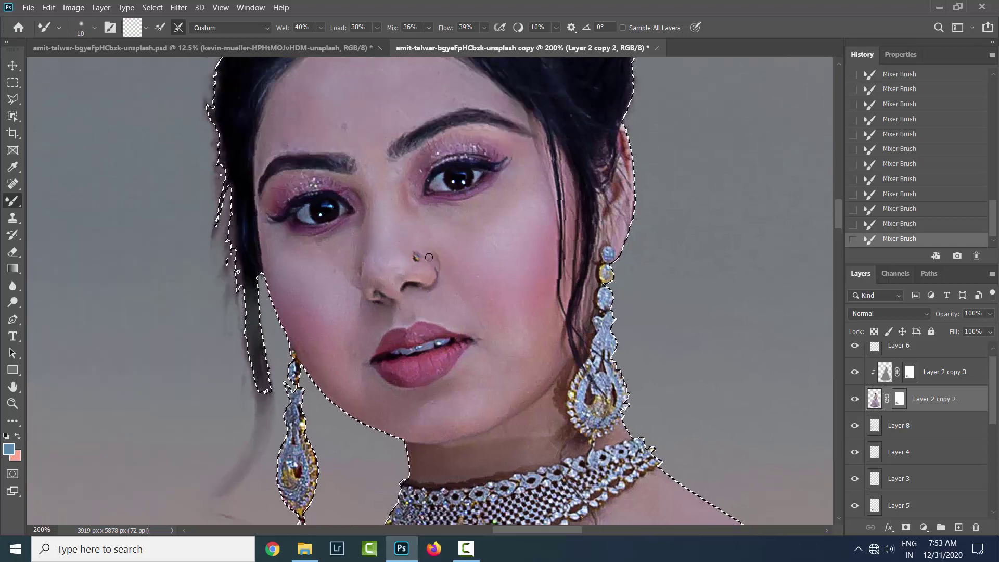
pyautogui.press(']')
pyautogui.press(']')
pyautogui.press(']')
pyautogui.scroll(2, 333, 219)
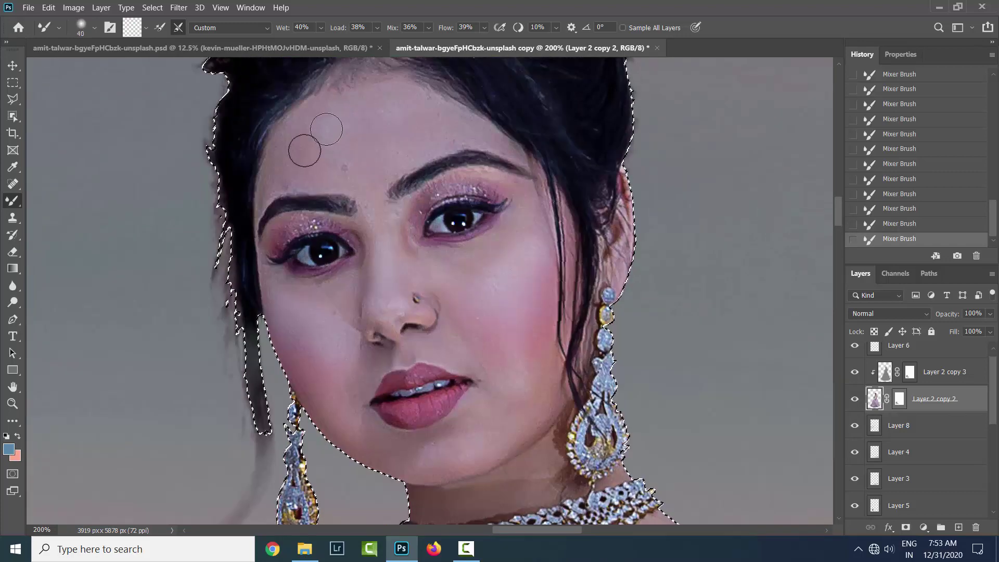
pyautogui.scroll(2, 364, 151)
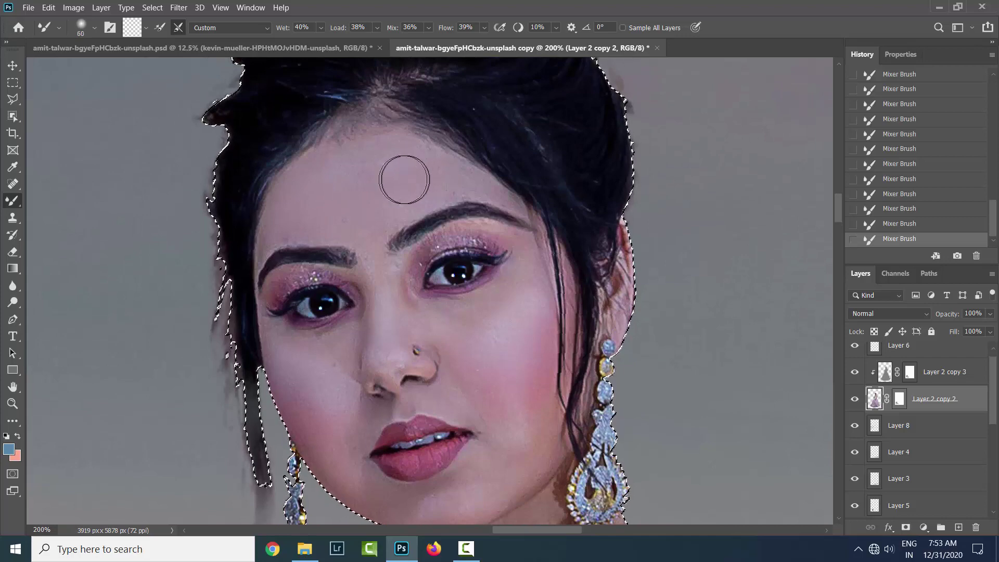
pyautogui.press('[')
pyautogui.press('[')
pyautogui.press('[')
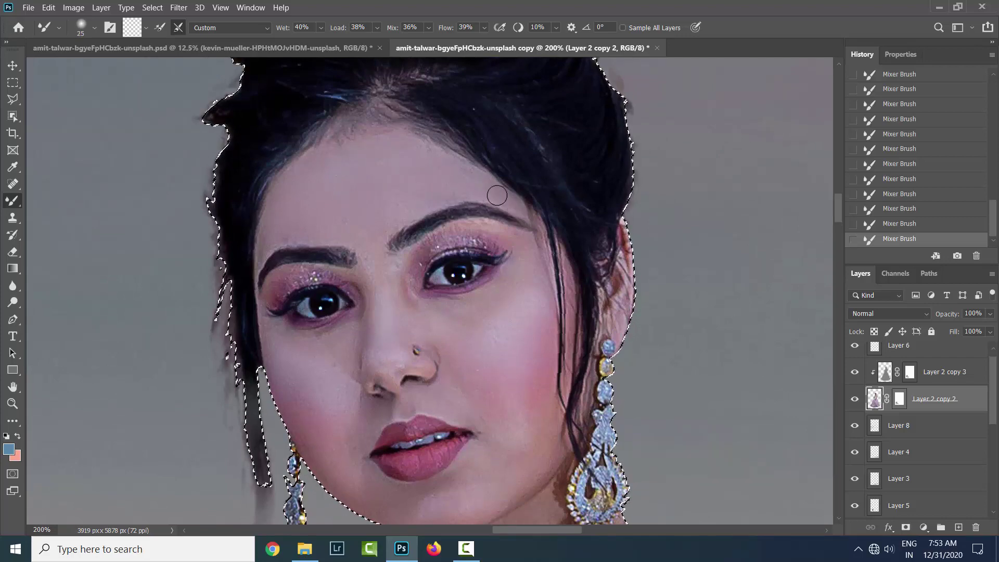
pyautogui.press(']')
pyautogui.press('[')
pyautogui.press('[')
pyautogui.hotkey('ctrl', 'z')
pyautogui.hotkey('ctrl', 'shift', 'z')
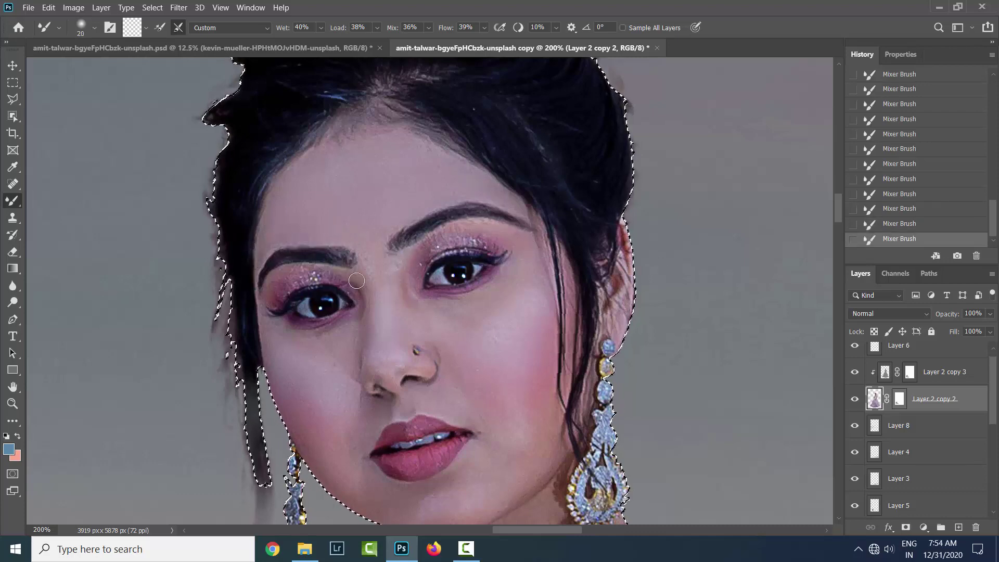
# Step: Blend the skin on the bride's upper arms and forearms
pyautogui.hotkey('ctrl', '-')
pyautogui.hotkey('ctrl', '-')
pyautogui.scroll(-5, 394, 337)
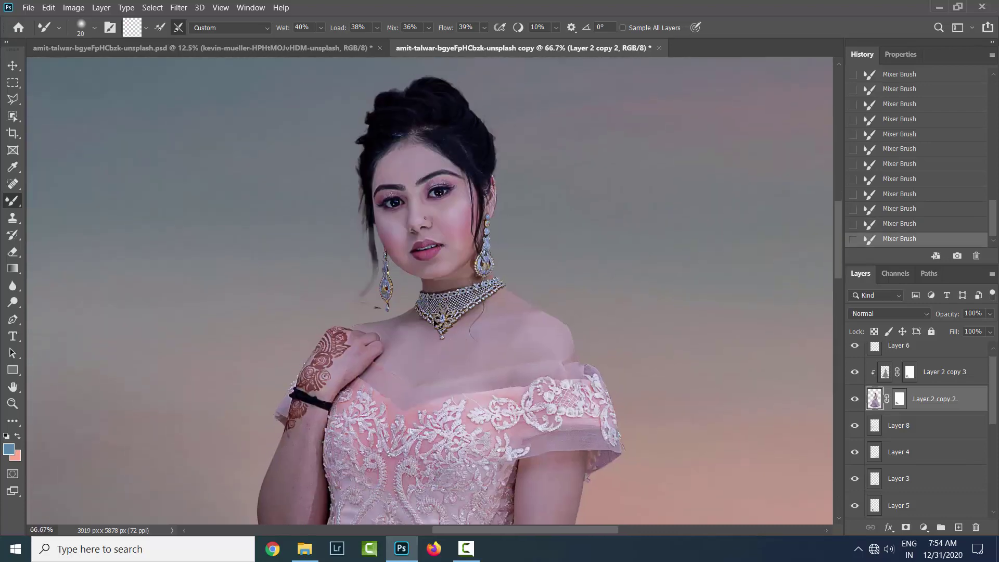
pyautogui.hotkey('ctrl', '+')
pyautogui.press(']')
pyautogui.press(']')
pyautogui.press(']')
pyautogui.scroll(-2, 356, 364)
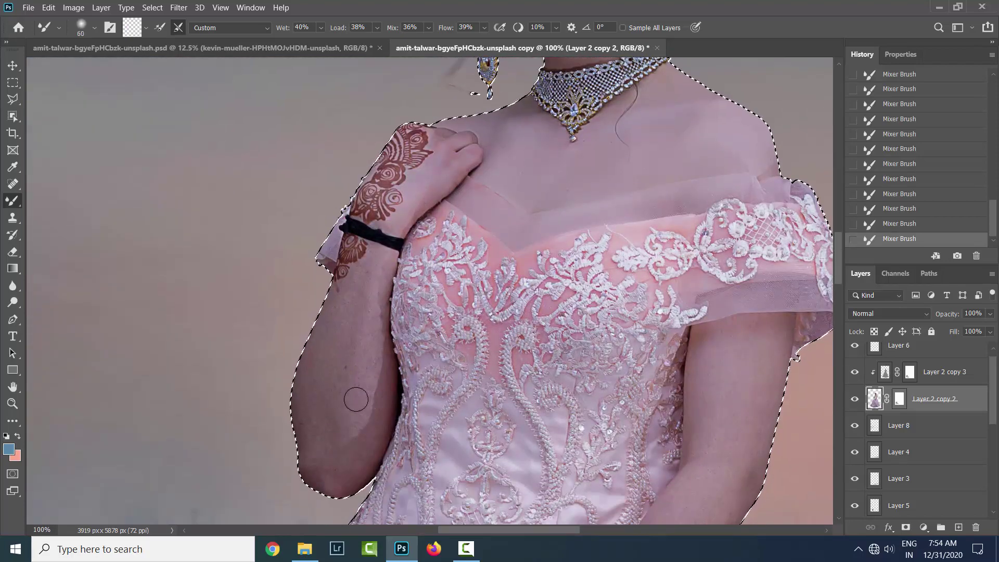
pyautogui.scroll(-1, 357, 401)
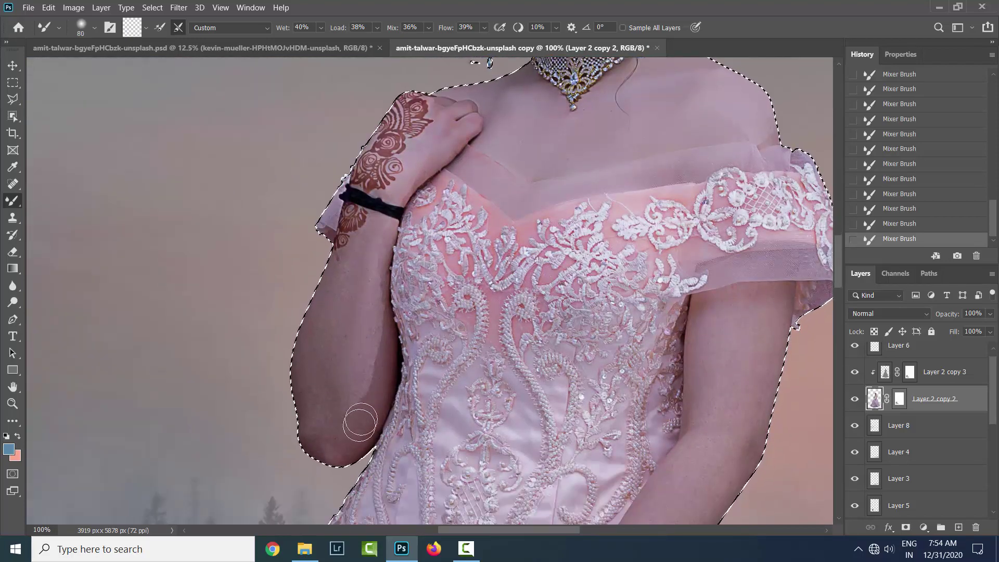
pyautogui.press(']')
pyautogui.hotkey('ctrl', '-')
pyautogui.scroll(3, 722, 355)
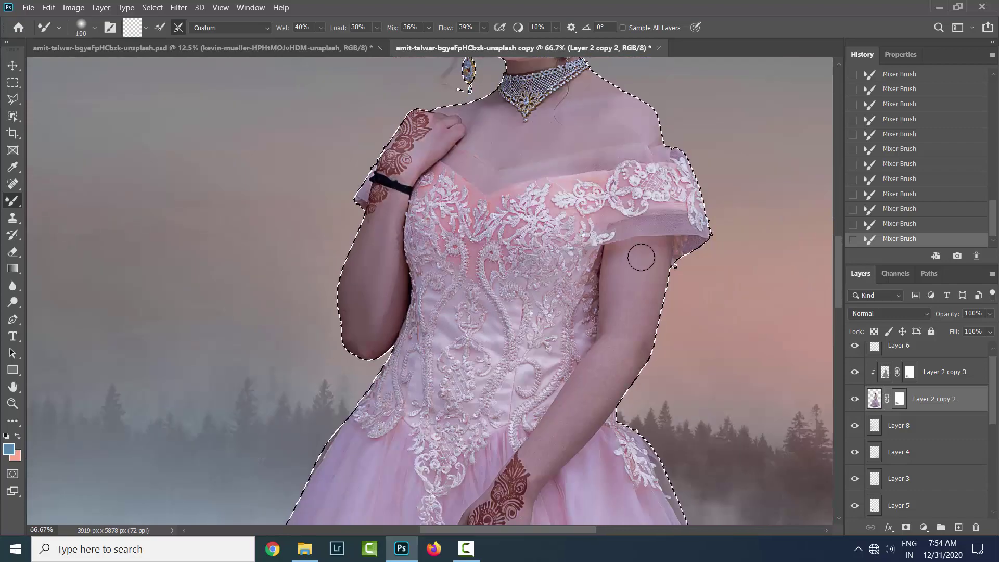
pyautogui.press(']')
pyautogui.press(']')
pyautogui.scroll(-2, 553, 401)
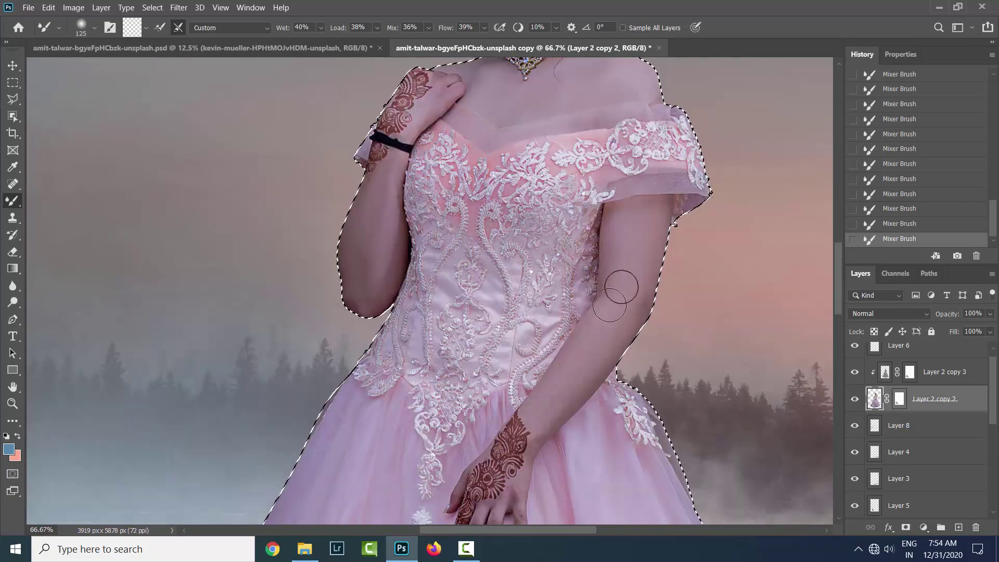
pyautogui.scroll(3, 614, 292)
pyautogui.press('[')
pyautogui.press('[')
# Step: Zoom out to the whole figure and remove the selection around the bride
pyautogui.hotkey('ctrl', '-')
pyautogui.hotkey('ctrl', '-')
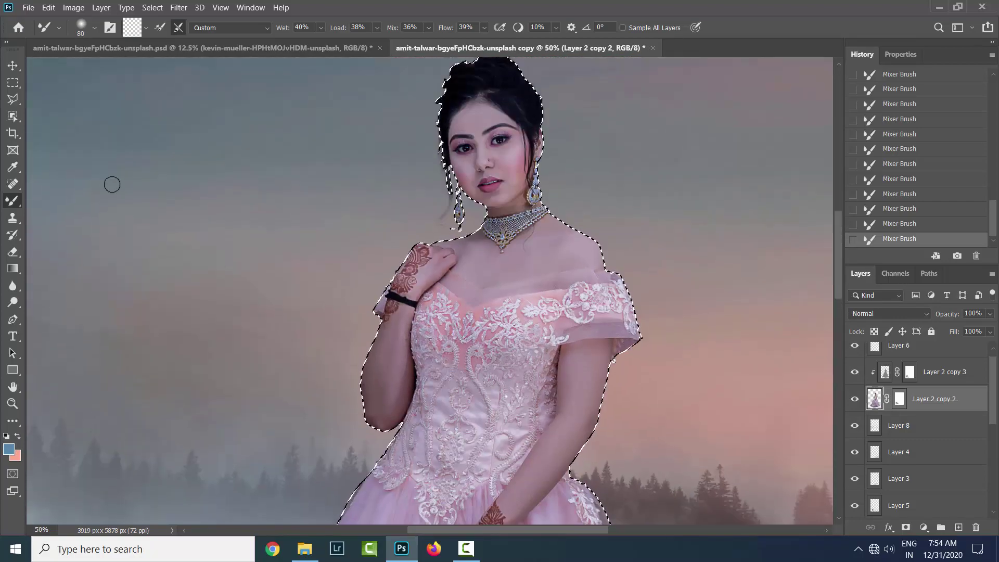
pyautogui.press('l')
pyautogui.hotkey('ctrl', 'd')
pyautogui.hotkey('ctrl', '-')
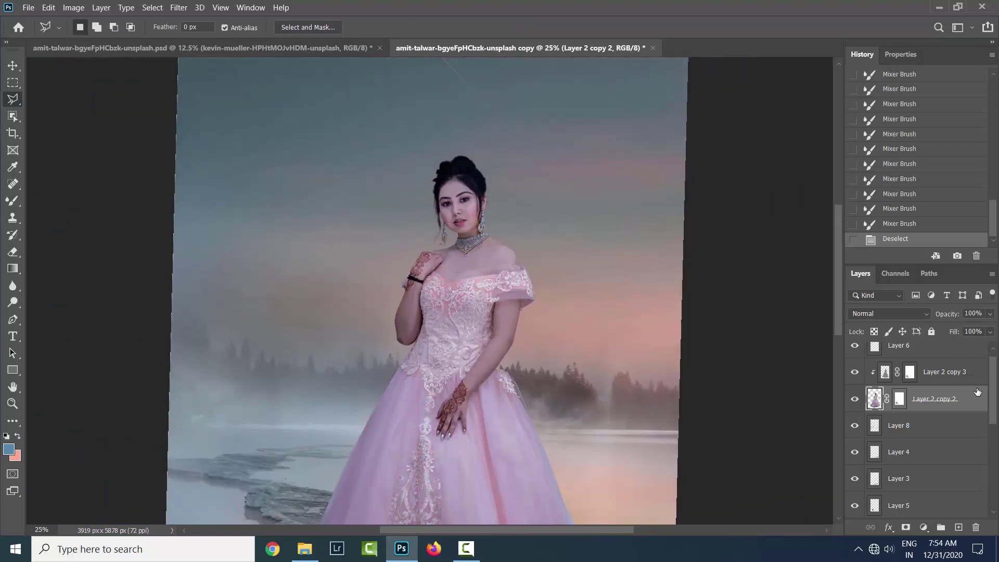
pyautogui.hotkey('alt', ']')
# Step: Add a brightening Curves 2 adjustment layer and invert its mask to hide the effect
pyautogui.hotkey('ctrl', '+')
pyautogui.hotkey('ctrl', '+')
pyautogui.hotkey('ctrl', '+')
pyautogui.click(924, 527)
pyautogui.click(915, 367)
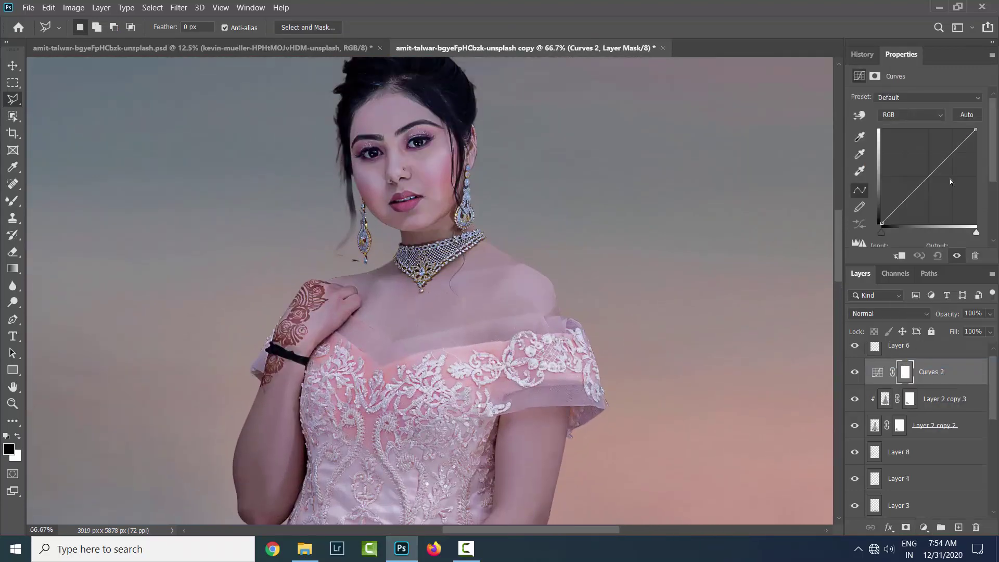
pyautogui.moveTo(928, 176); pyautogui.dragTo(921, 161)
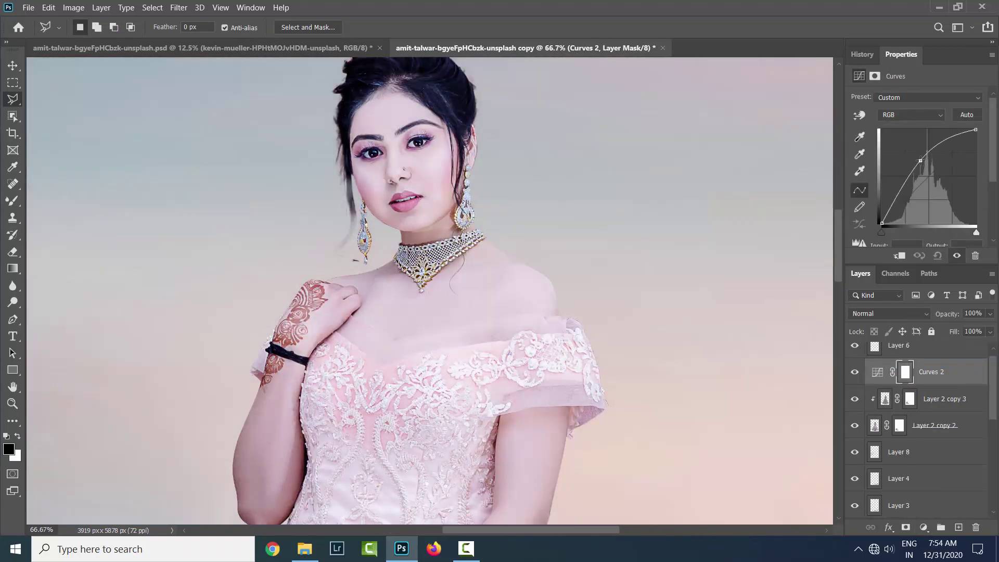
pyautogui.hotkey('ctrl', 'i')
# Step: Paint soft white 11% brushwork into the Curves 2 mask over the neck at 200% zoom
pyautogui.hotkey('ctrl', '+')
pyautogui.press('b')
pyautogui.press('x')
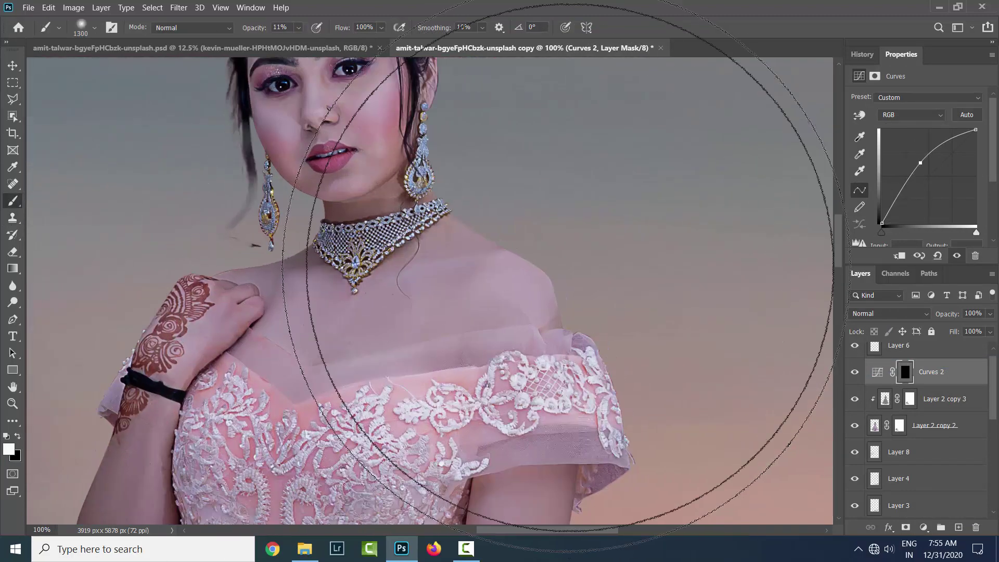
pyautogui.press('[')
pyautogui.press('[')
pyautogui.press('[')
pyautogui.hotkey('ctrl', '+')
pyautogui.press('[')
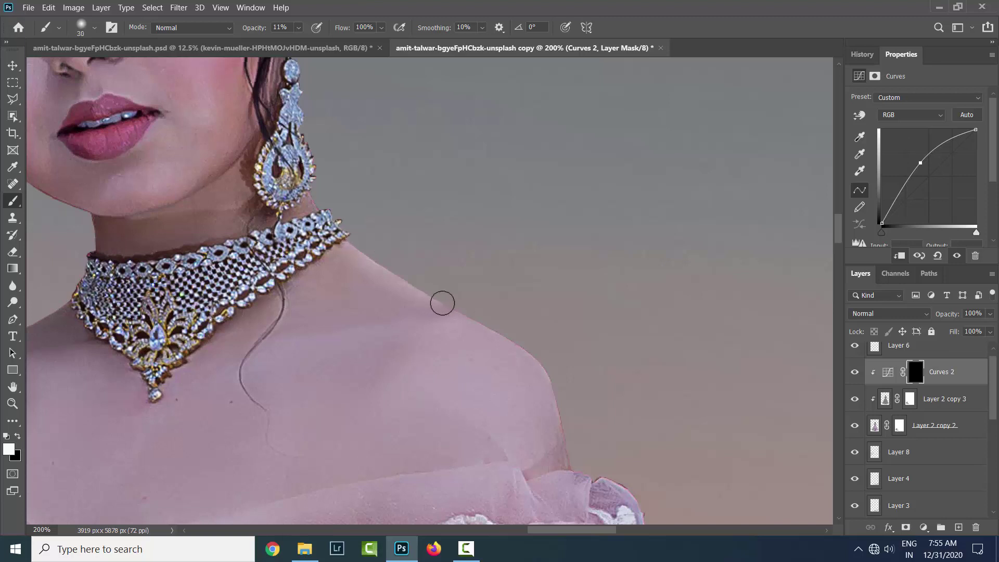
pyautogui.click(862, 54)
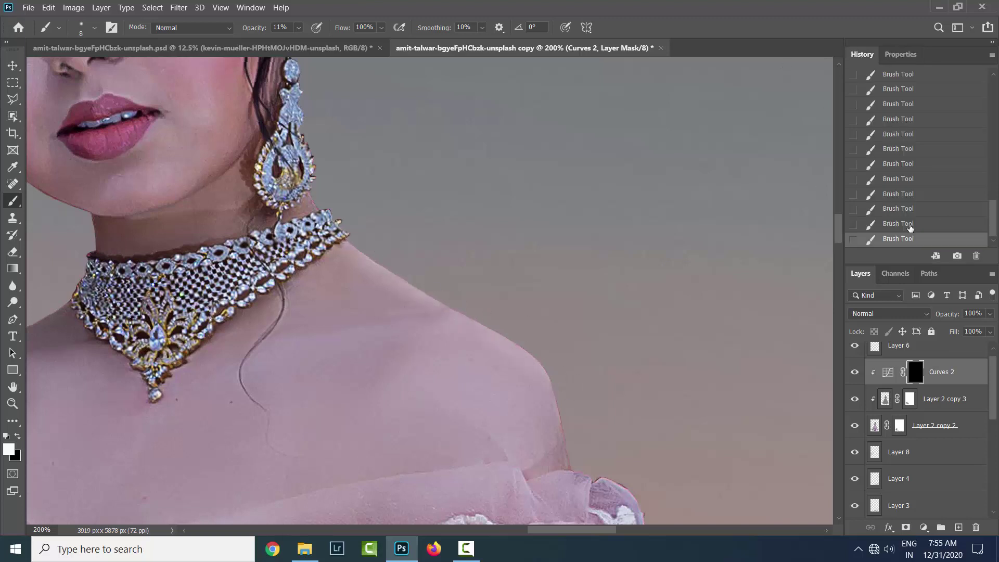
pyautogui.press(']')
pyautogui.press(']')
# Step: Brighten the bride's shoulder with a larger soft brush on the mask
pyautogui.scroll(-1, 442, 305)
pyautogui.press(']')
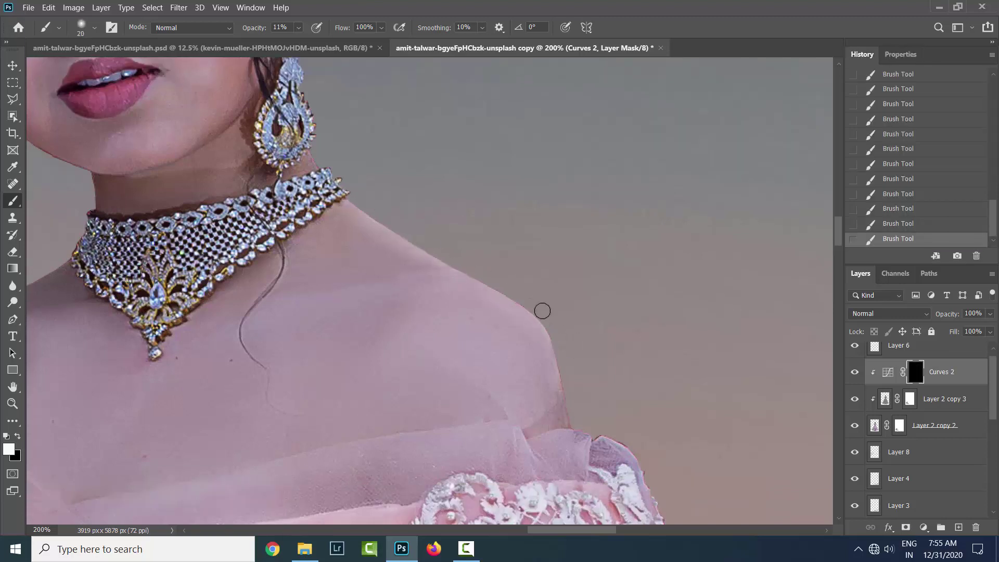
pyautogui.press(']')
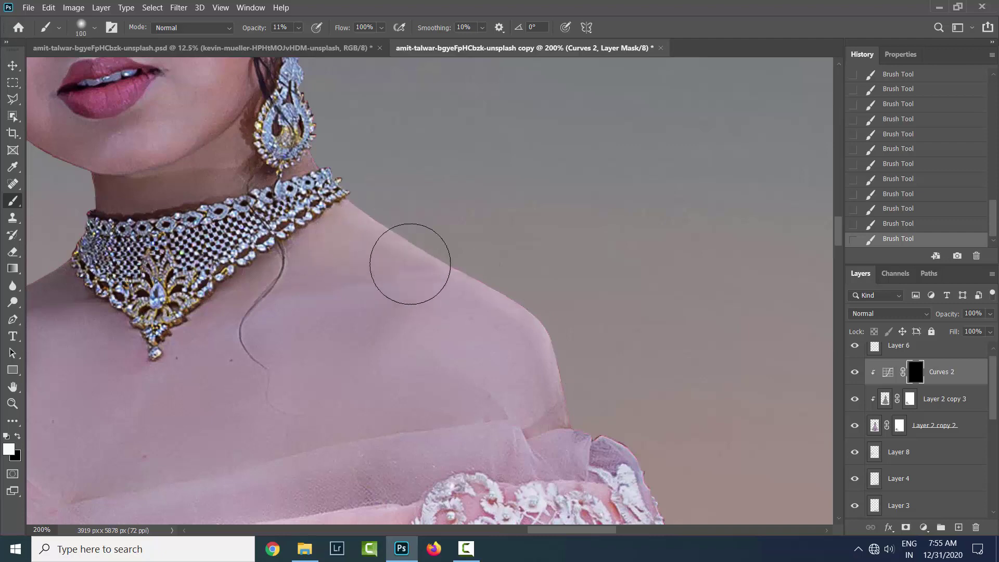
pyautogui.press(']')
pyautogui.scroll(1, 290, 268)
pyautogui.scroll(1, 206, 212)
pyautogui.hscroll(-1, 229, 205)
pyautogui.press('[')
pyautogui.press('[')
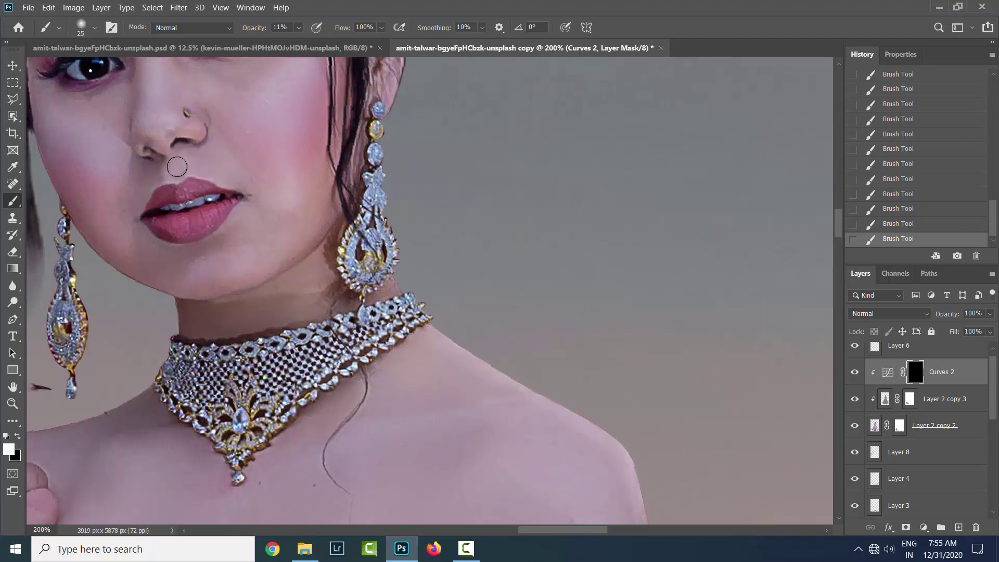
# Step: Dodge the cheeks, nose and chin, undoing and redoing the last strokes
pyautogui.scroll(1, 243, 184)
pyautogui.press(']')
pyautogui.press(']')
pyautogui.press(']')
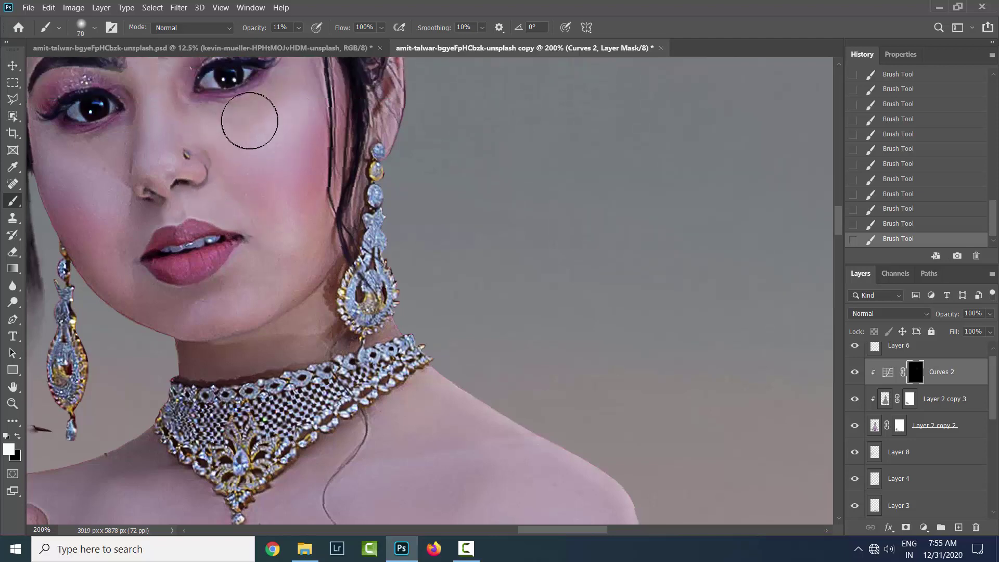
pyautogui.scroll(1, 260, 151)
pyautogui.hscroll(-1, 278, 136)
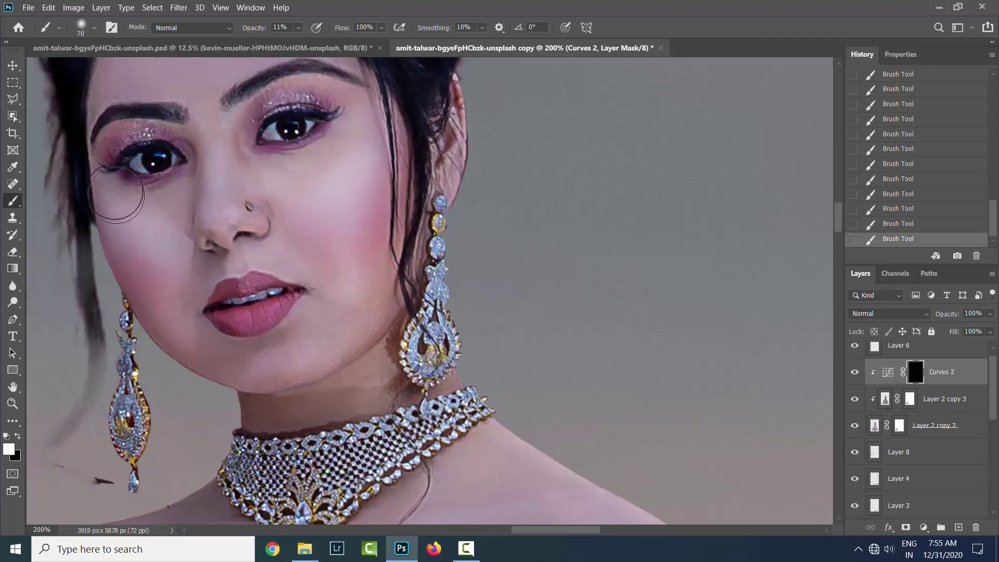
pyautogui.scroll(1, 131, 249)
pyautogui.press('[')
pyautogui.press('[')
pyautogui.press('[')
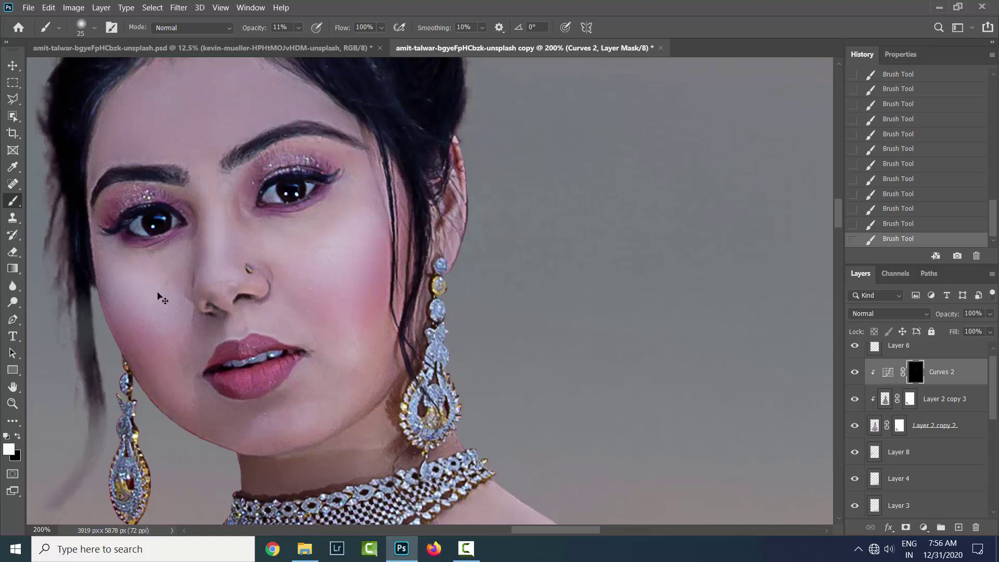
pyautogui.hscroll(-1, 159, 296)
pyautogui.hotkey('ctrl', 'z')
pyautogui.hotkey('ctrl', 'z')
pyautogui.hotkey('ctrl', 'z')
pyautogui.hotkey('ctrl', 'shift', 'z')
pyautogui.hotkey('ctrl', 'shift', 'z')
pyautogui.hotkey('ctrl', 'shift', 'z')
pyautogui.press(']')
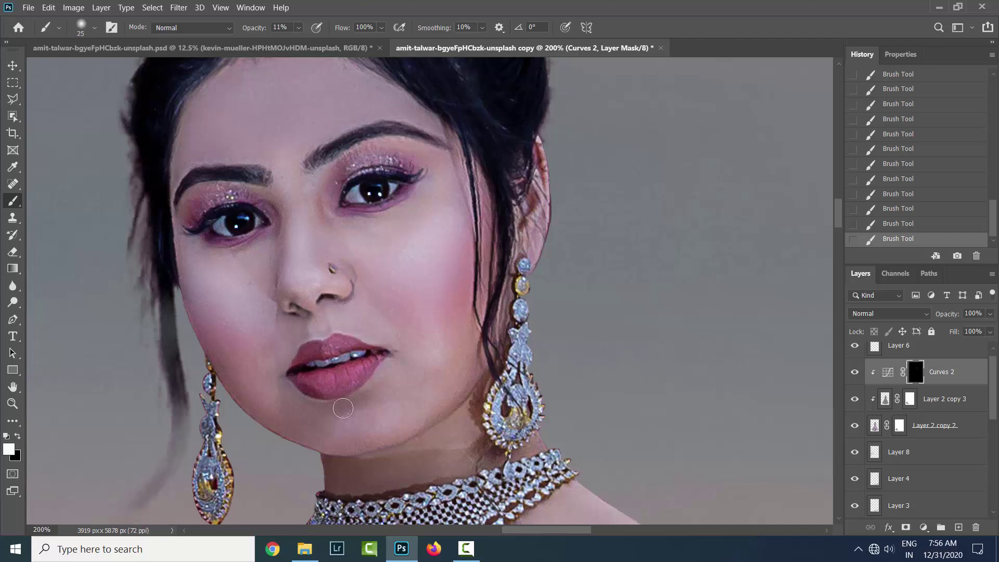
# Step: Add a Black & White check layer and lower its Yellows value to darken skin tones
pyautogui.scroll(1, 996, 411)
pyautogui.click(923, 527)
pyautogui.click(934, 425)
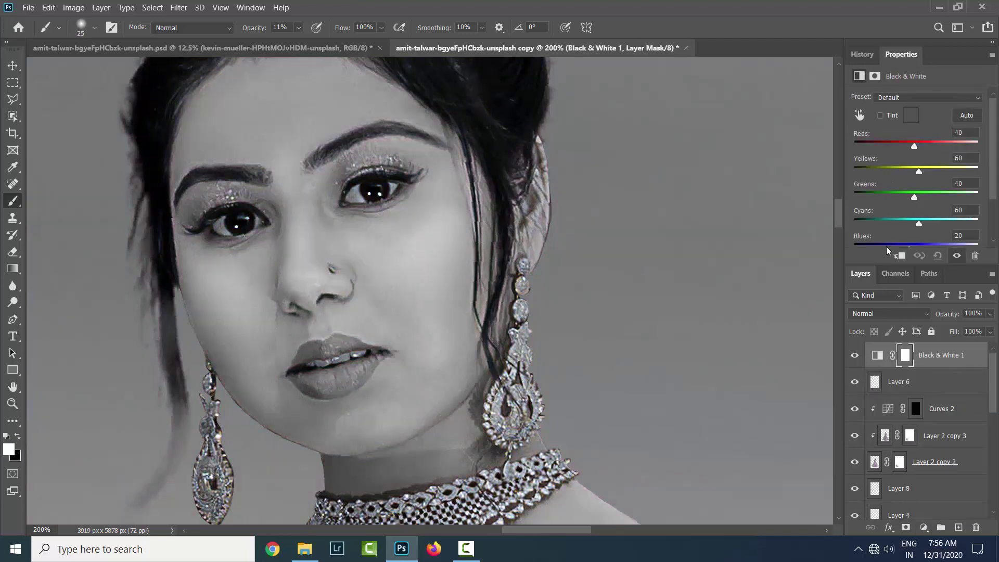
pyautogui.moveTo(919, 171)
pyautogui.mouseDown()
pyautogui.moveTo(876, 171)
pyautogui.moveTo(885, 176)
pyautogui.moveTo(901, 144)
pyautogui.mouseUp()
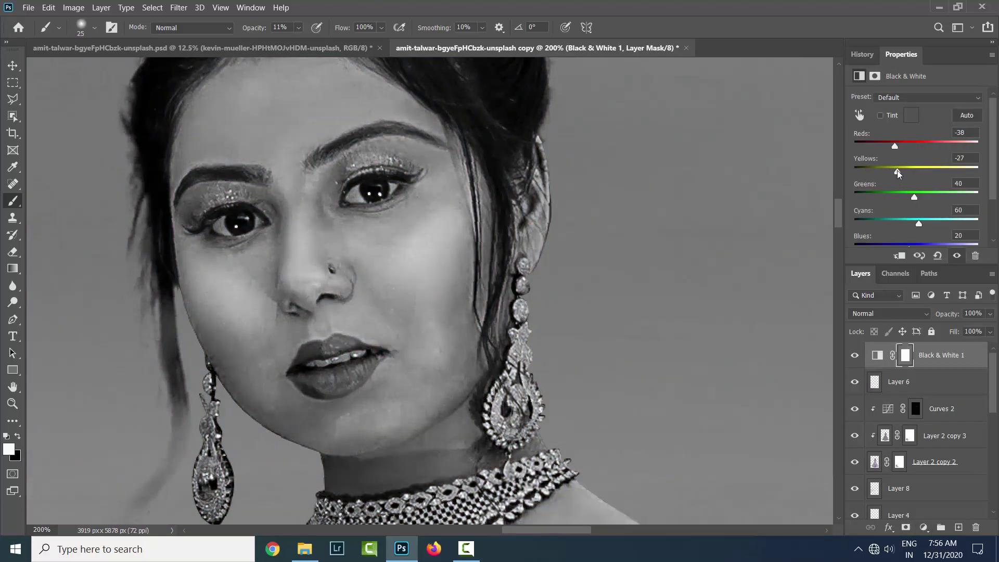
pyautogui.hscroll(-5, 468, 309)
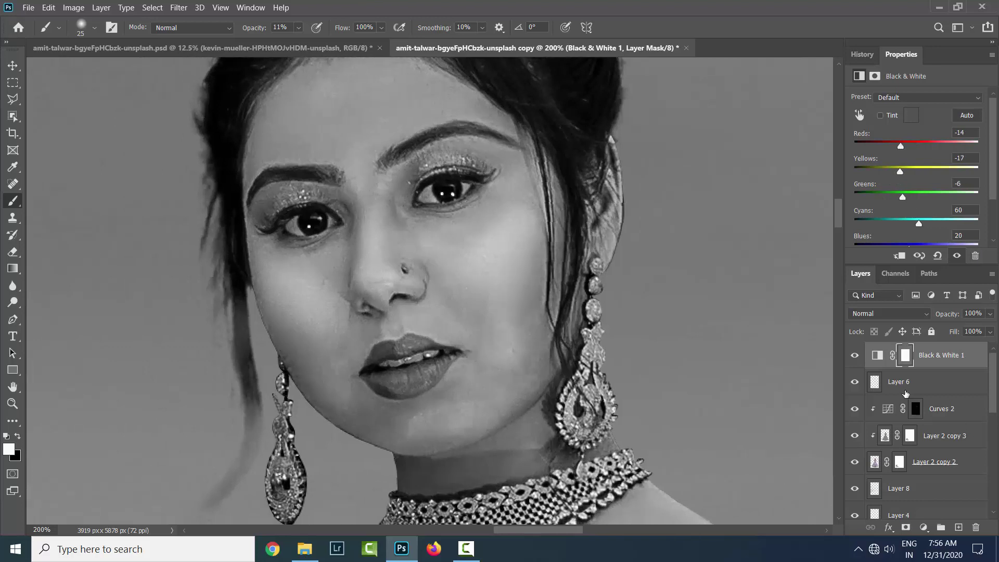
# Step: Dodge the bride's eyebrow and cheek on the Curves 2 mask, resizing the brush as needed
pyautogui.click(916, 408)
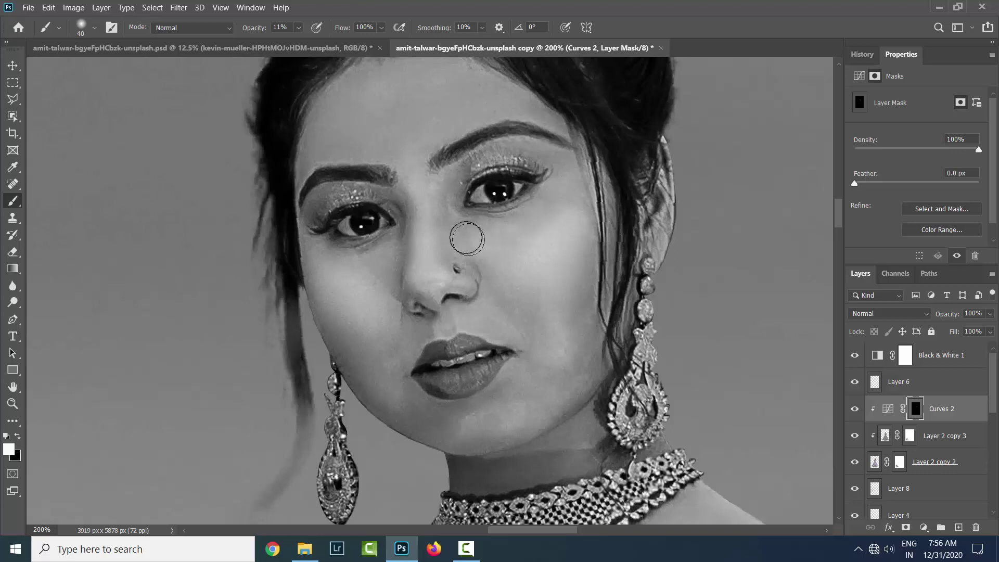
pyautogui.press(']')
pyautogui.press(']')
pyautogui.press(']')
pyautogui.scroll(1, 364, 250)
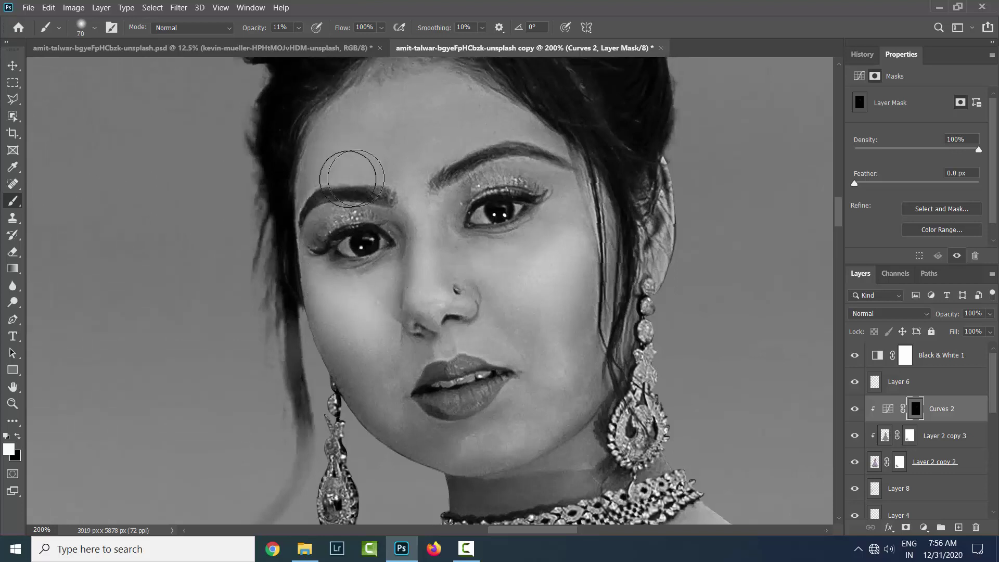
pyautogui.press('[')
pyautogui.press('[')
pyautogui.press('[')
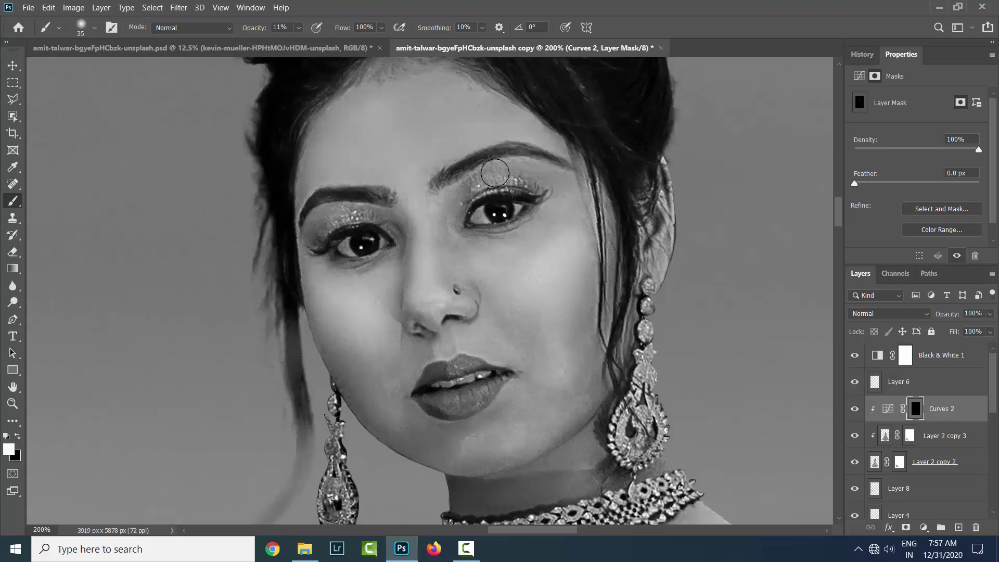
pyautogui.scroll(-2, 434, 234)
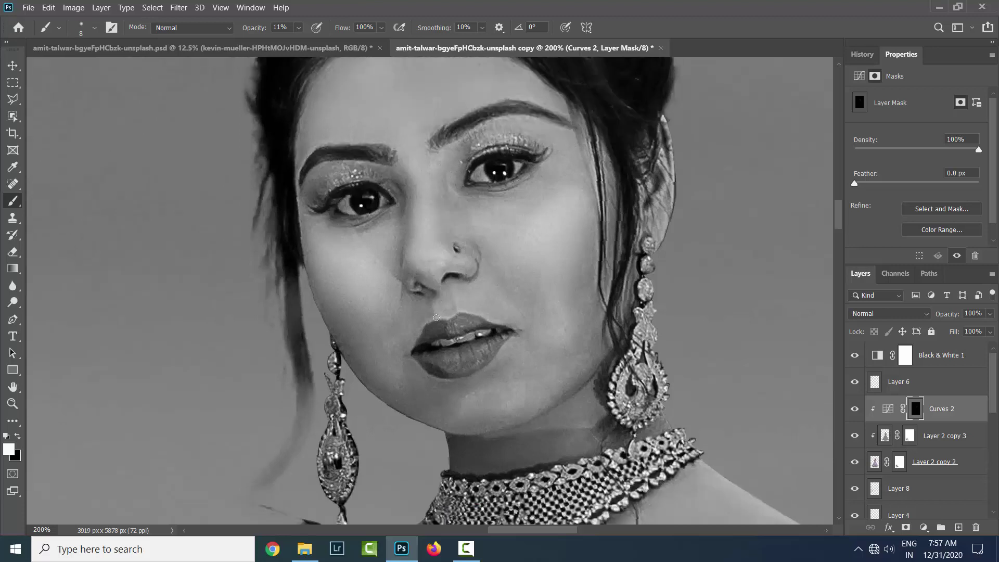
pyautogui.press(']')
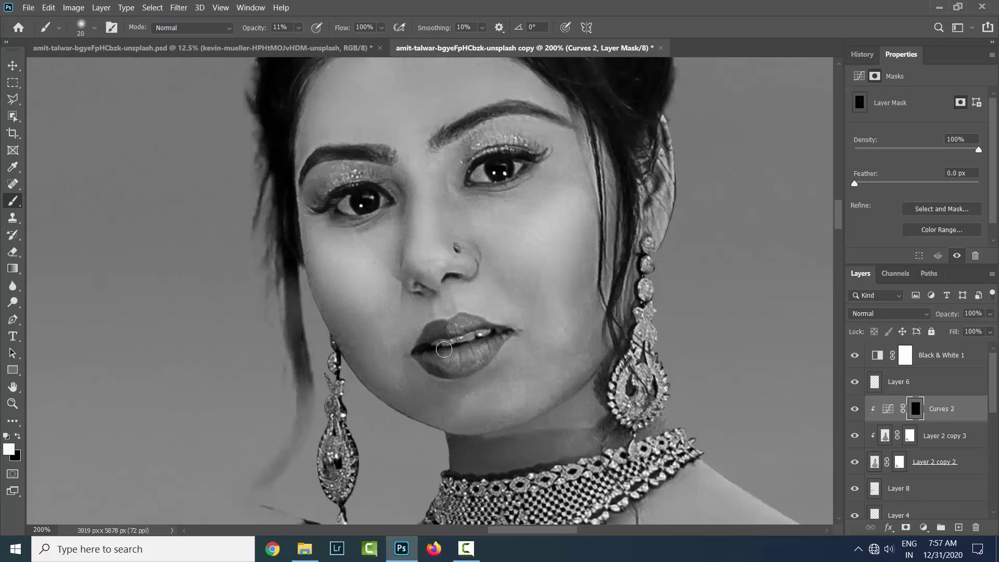
pyautogui.press(']')
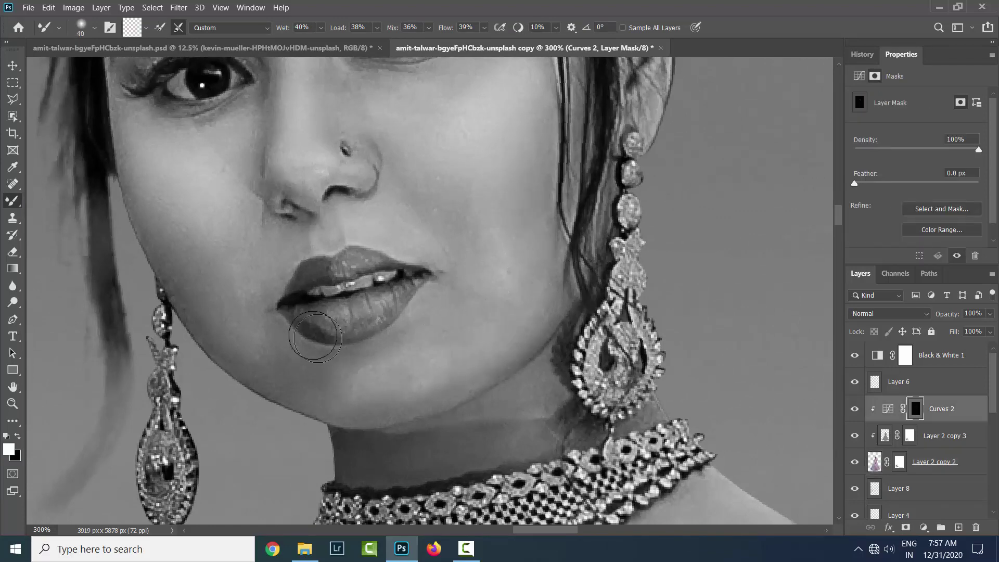
pyautogui.rightClick(13, 200)
pyautogui.click(62, 201)
pyautogui.press(']')
pyautogui.press(']')
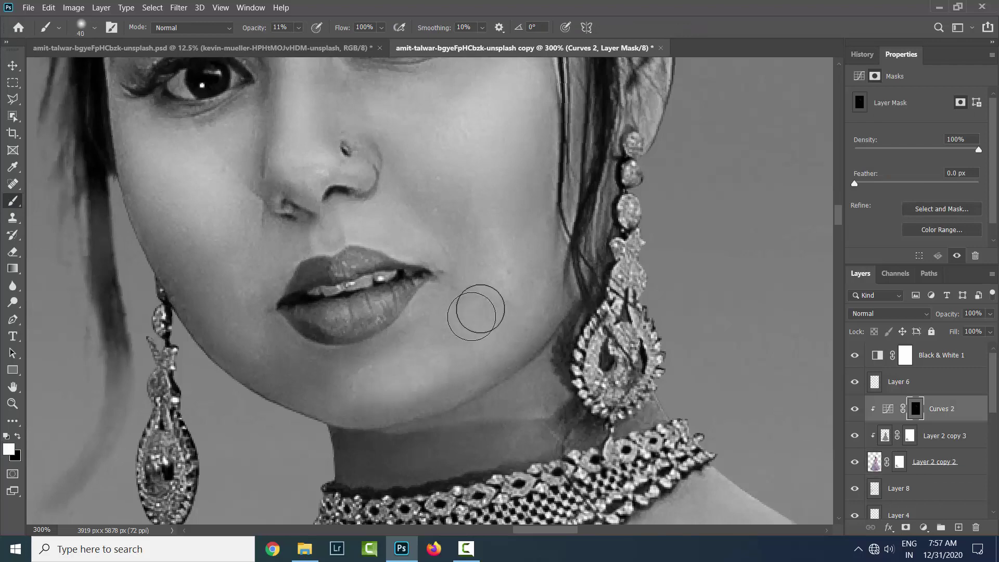
pyautogui.press(']')
pyautogui.press(']')
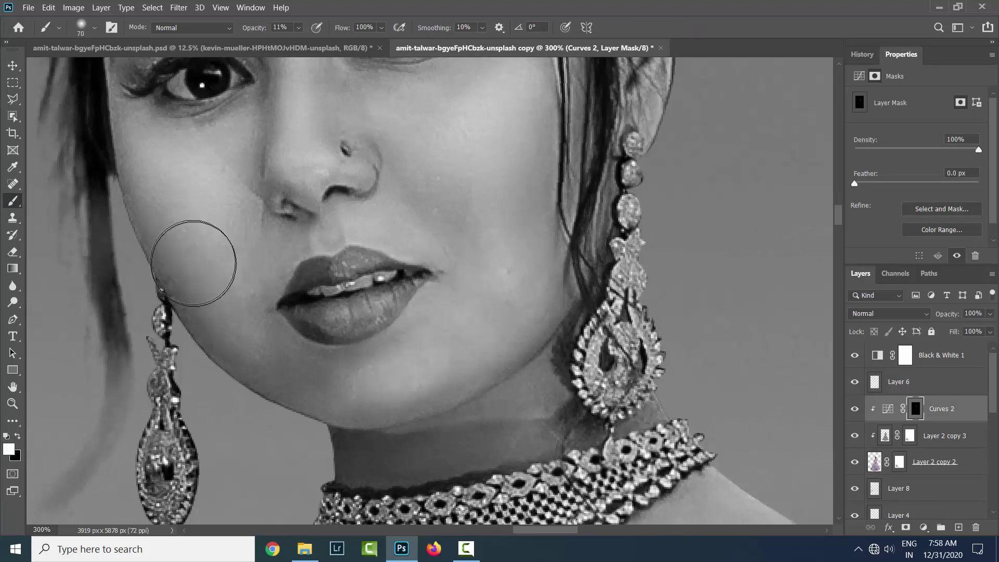
# Step: Extend the Curves 2 brightening from the face over the neck, chest and arms
pyautogui.hotkey('ctrl', '-')
pyautogui.press(']')
pyautogui.hotkey('ctrl', '-')
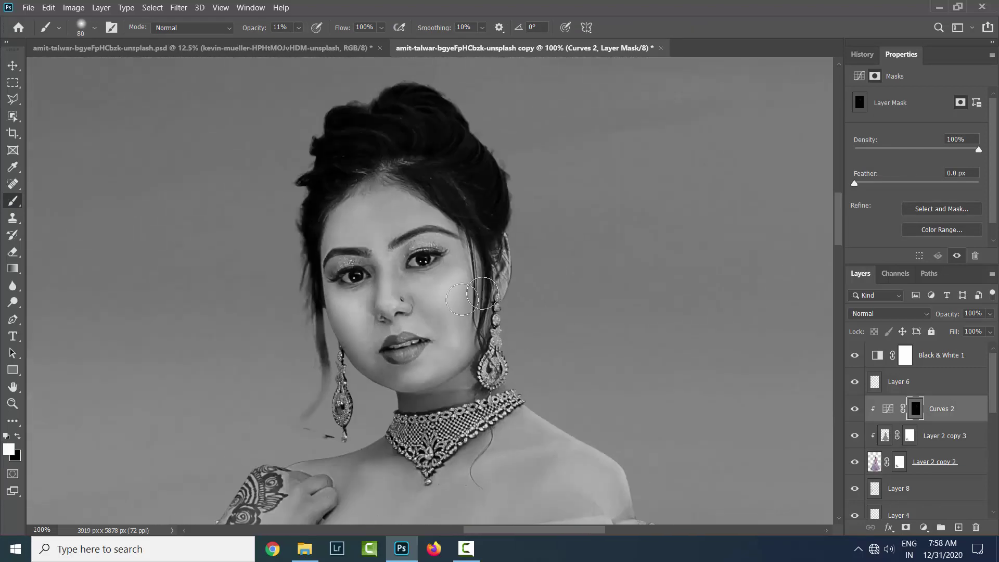
pyautogui.scroll(2, 416, 208)
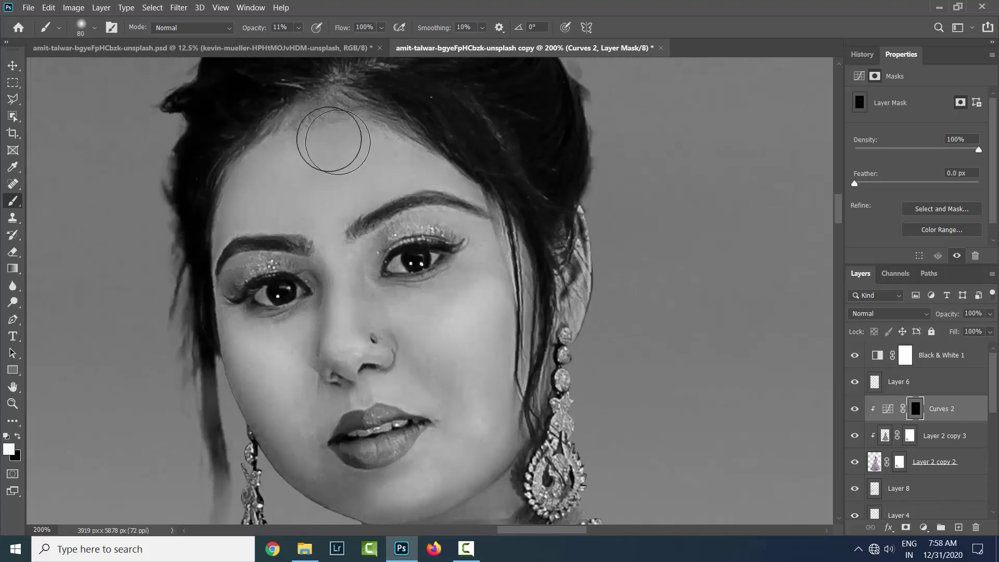
pyautogui.scroll(-2, 528, 260)
pyautogui.scroll(-3, 521, 333)
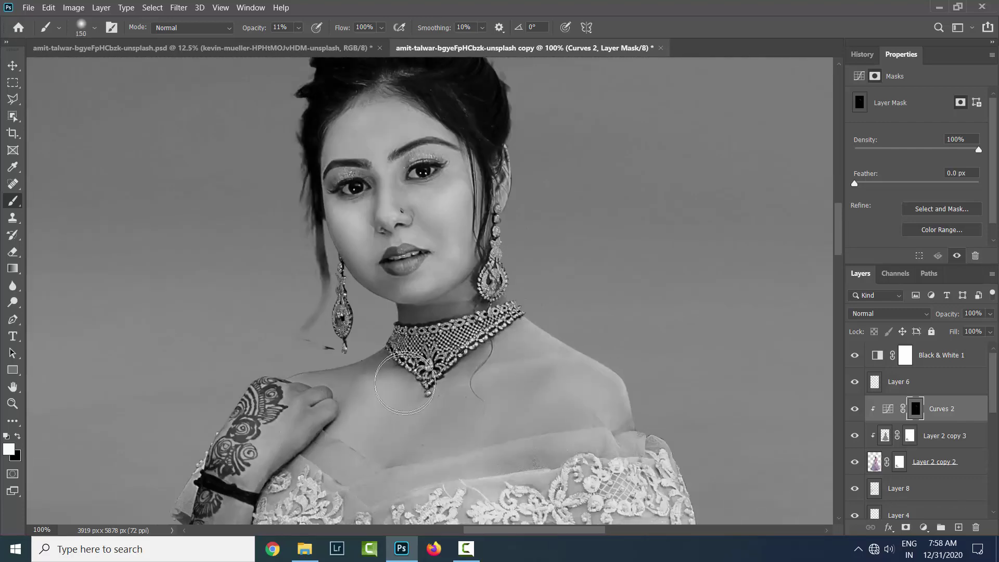
pyautogui.hotkey('ctrl', '-')
pyautogui.press(']')
pyautogui.press(']')
pyautogui.press(']')
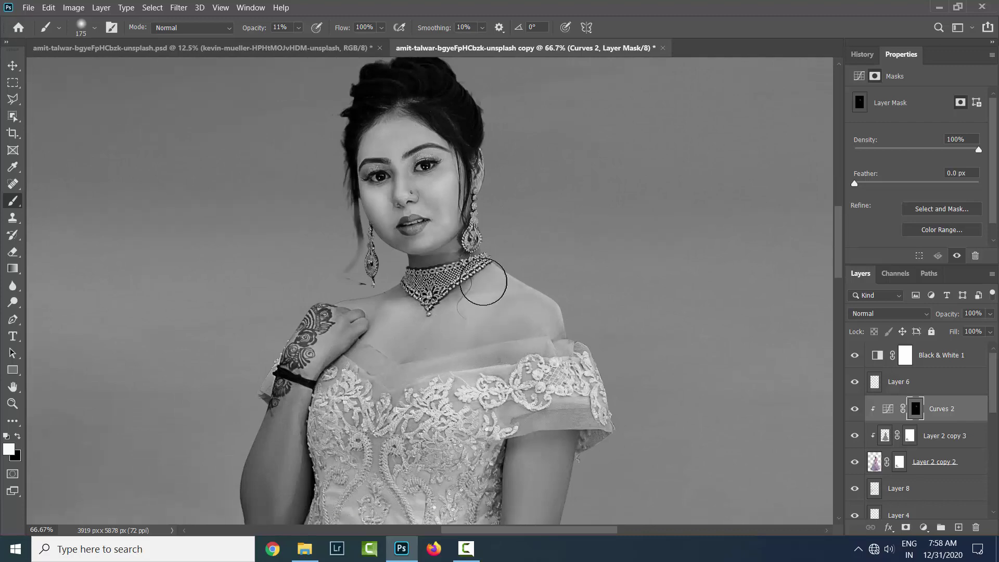
pyautogui.hotkey('ctrl', '-')
pyautogui.press('[')
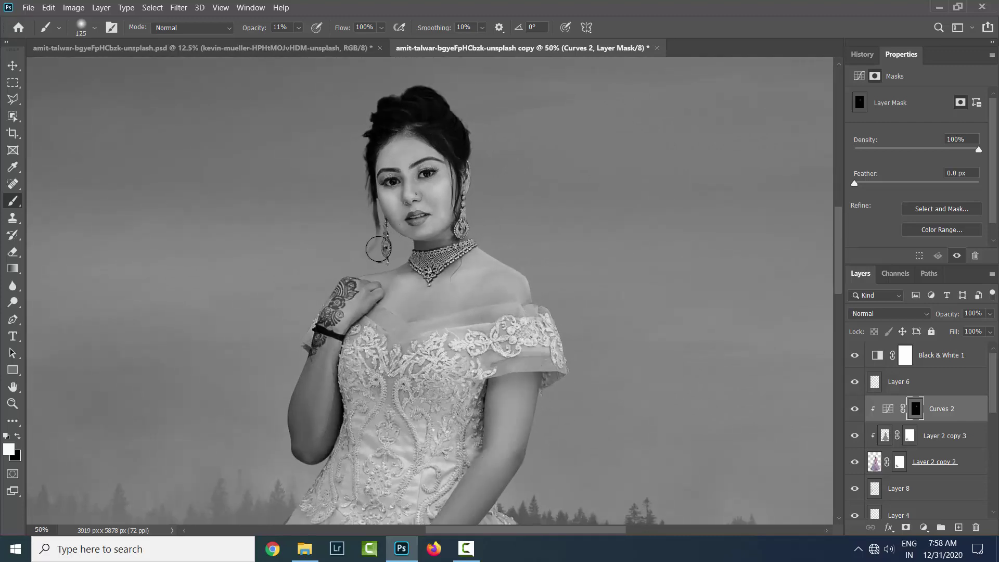
pyautogui.scroll(-2, 478, 254)
pyautogui.press('[')
# Step: Toggle the Black & White check off and on to compare colour with greyscale
pyautogui.click(855, 356)
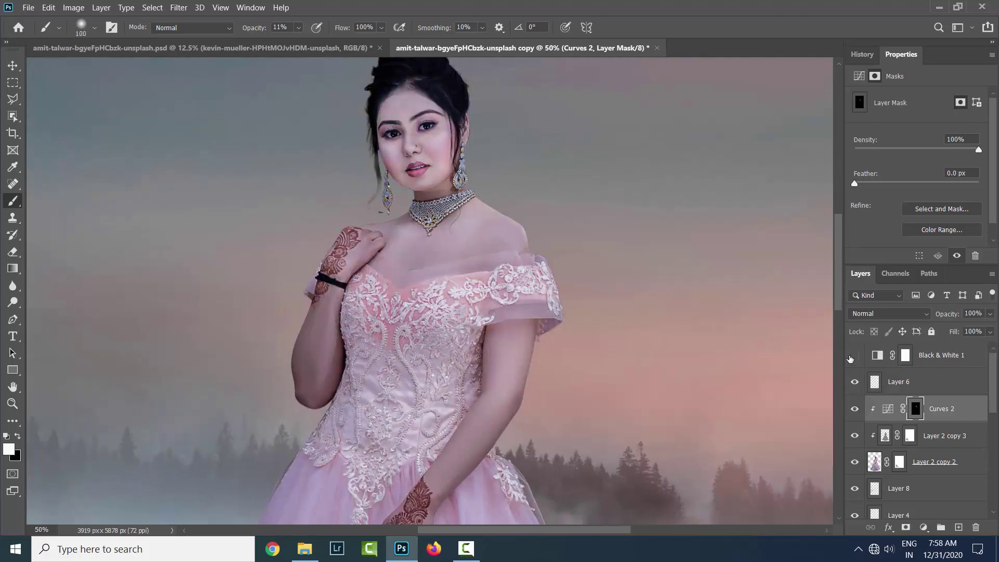
pyautogui.hotkey('ctrl', '-')
pyautogui.click(854, 355)
pyautogui.hotkey('ctrl', '+')
pyautogui.hotkey('ctrl', '+')
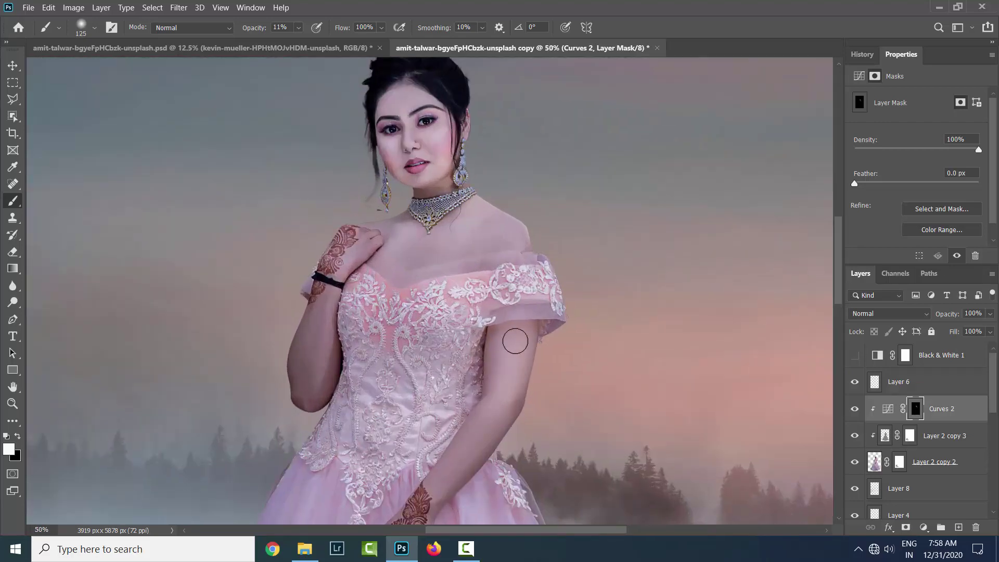
pyautogui.press(']')
pyautogui.scroll(-3, 426, 457)
pyautogui.click(855, 355)
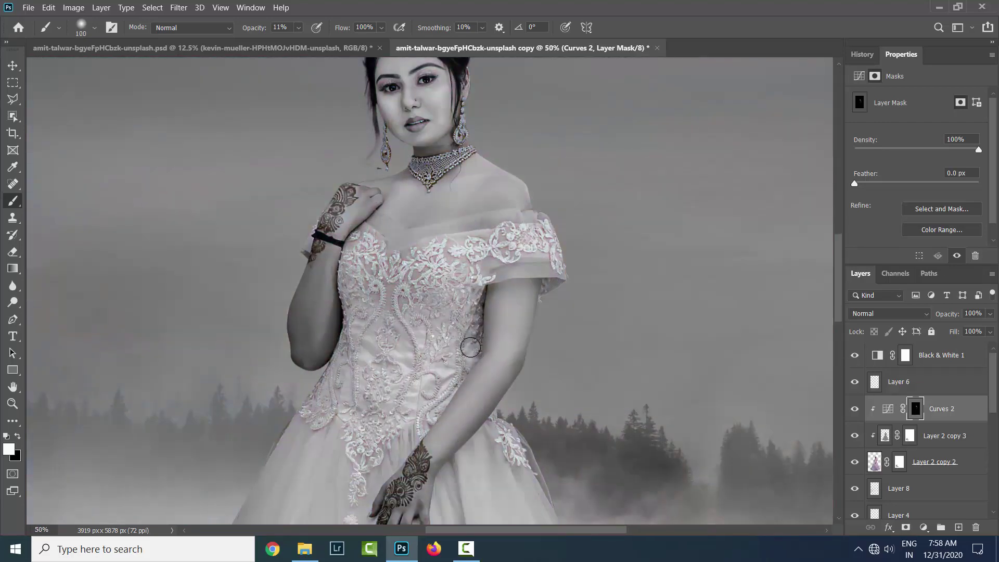
pyautogui.press('[')
pyautogui.press('[')
pyautogui.scroll(1, 376, 457)
pyautogui.press('[')
pyautogui.press('[')
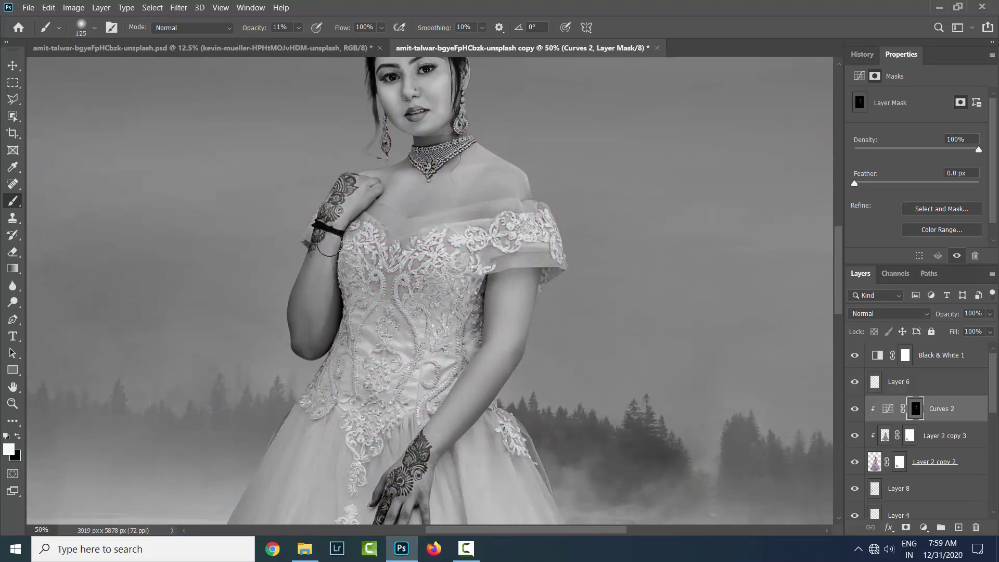
# Step: Add a Curves 3 layer with the midpoint pulled down to darken, mask inverted
pyautogui.click(923, 527)
pyautogui.click(916, 359)
pyautogui.moveTo(929, 177); pyautogui.dragTo(934, 183)
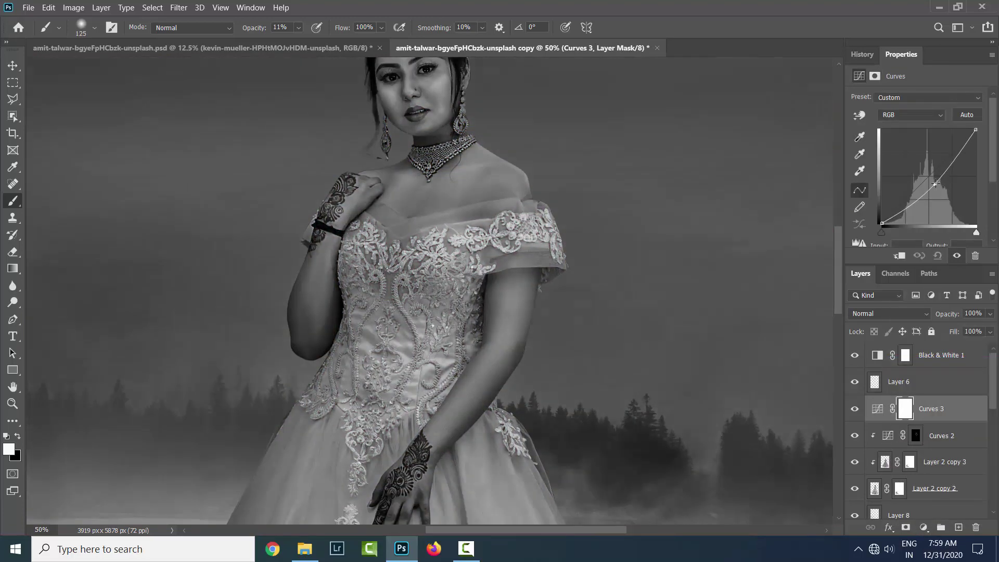
pyautogui.hotkey('ctrl', 'i')
pyautogui.press('[')
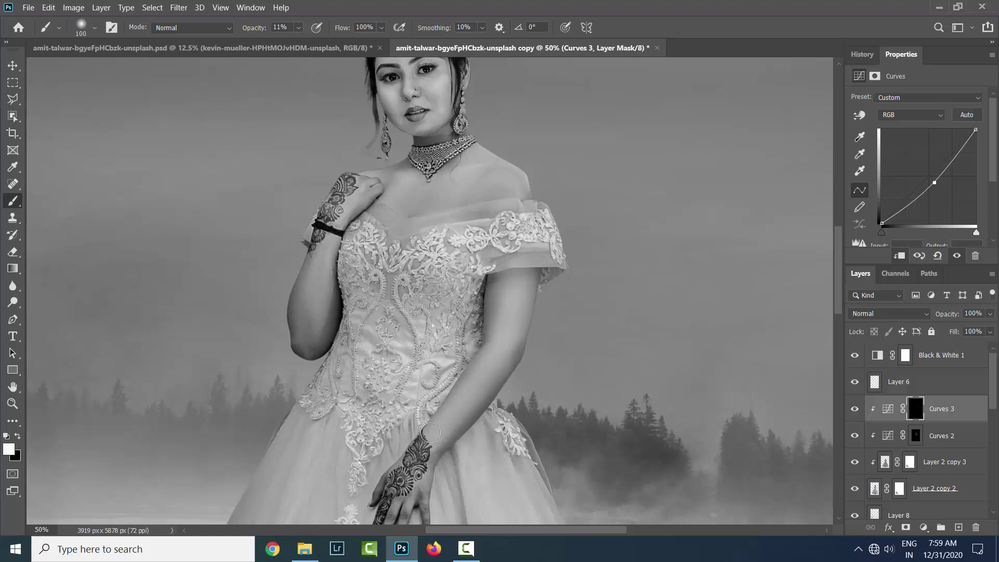
# Step: Burn soft shading into the bride's face and neck on the Curves 3 mask
pyautogui.scroll(-1, 481, 342)
pyautogui.scroll(1, 281, 332)
pyautogui.press(']')
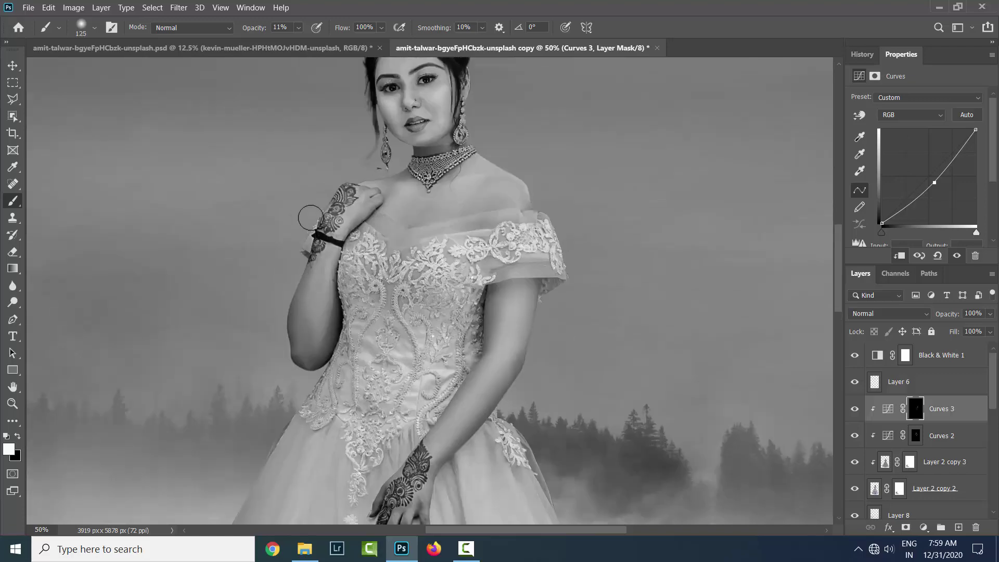
pyautogui.hotkey('ctrl', '+')
pyautogui.hotkey('ctrl', '+')
pyautogui.press('[')
pyautogui.press('[')
pyautogui.press('[')
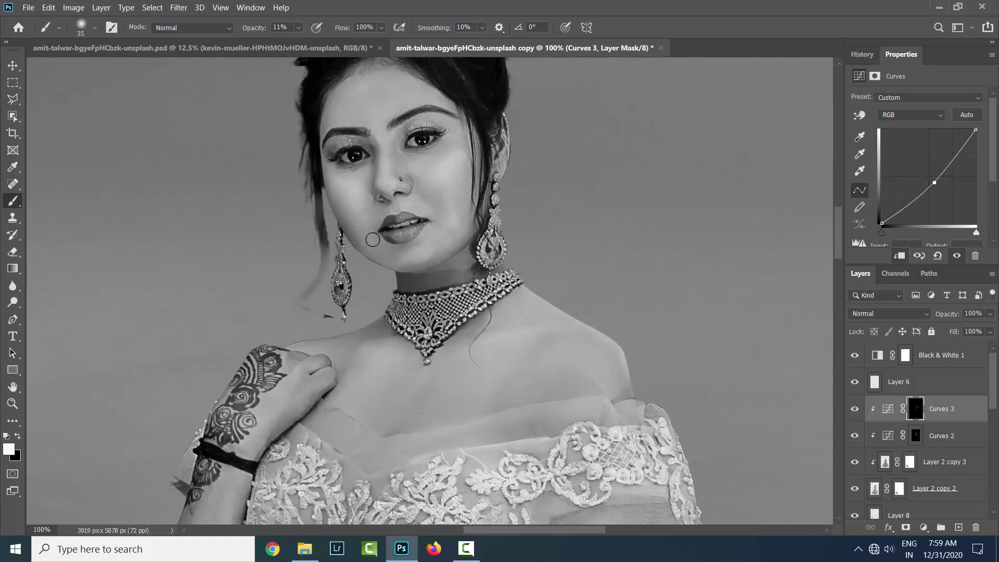
pyautogui.hotkey('ctrl', '+')
pyautogui.hotkey('ctrl', '+')
pyautogui.scroll(3, 98, 181)
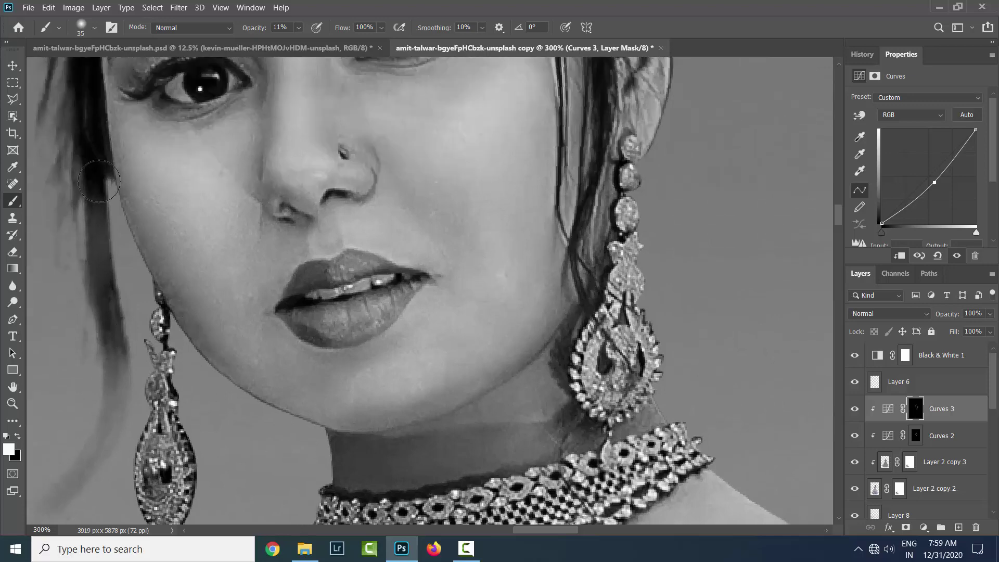
pyautogui.hotkey('ctrl', '-')
pyautogui.press('[')
pyautogui.press('[')
pyautogui.press('[')
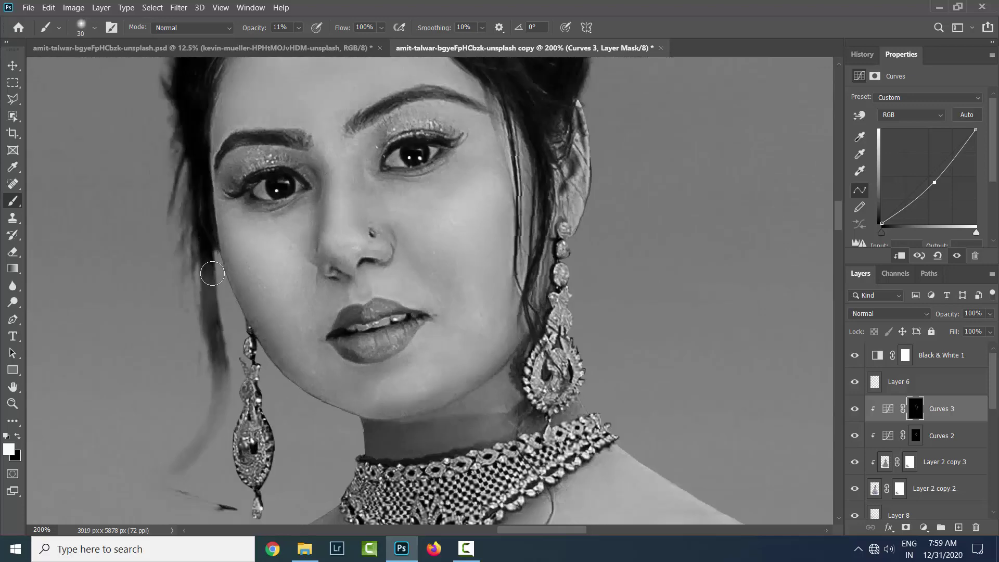
pyautogui.scroll(2, 213, 273)
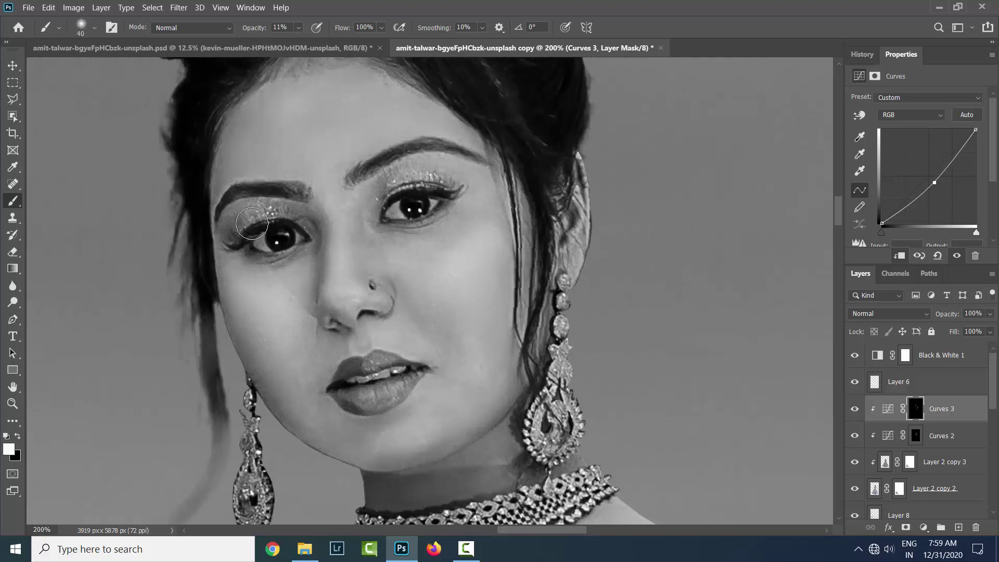
pyautogui.scroll(2, 256, 143)
pyautogui.scroll(-2, 257, 143)
pyautogui.press(']')
pyautogui.press(']')
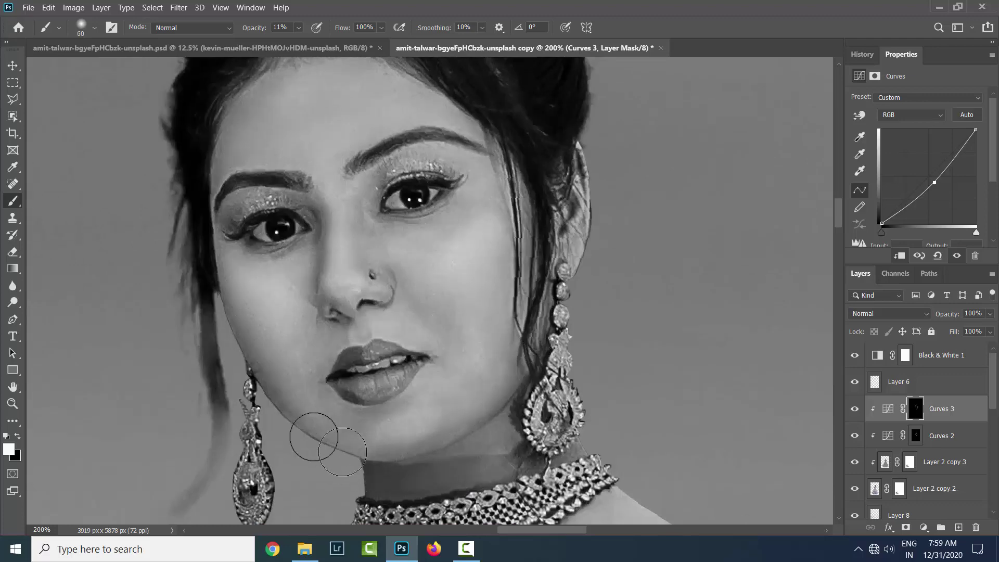
# Step: Hide Black & White 1 to see colour and refine the shoulder on the Curves 2 mask
pyautogui.click(854, 355)
pyautogui.hotkey('ctrl', '1')
pyautogui.scroll(-3, 307, 271)
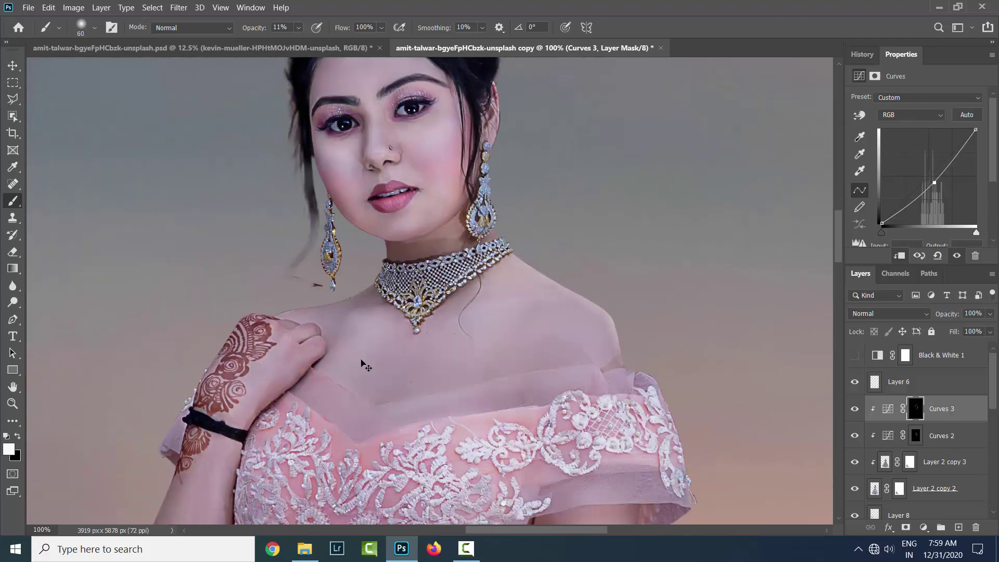
pyautogui.moveTo(364, 361); pyautogui.dragTo(562, 357)
pyautogui.press('x')
pyautogui.press(']')
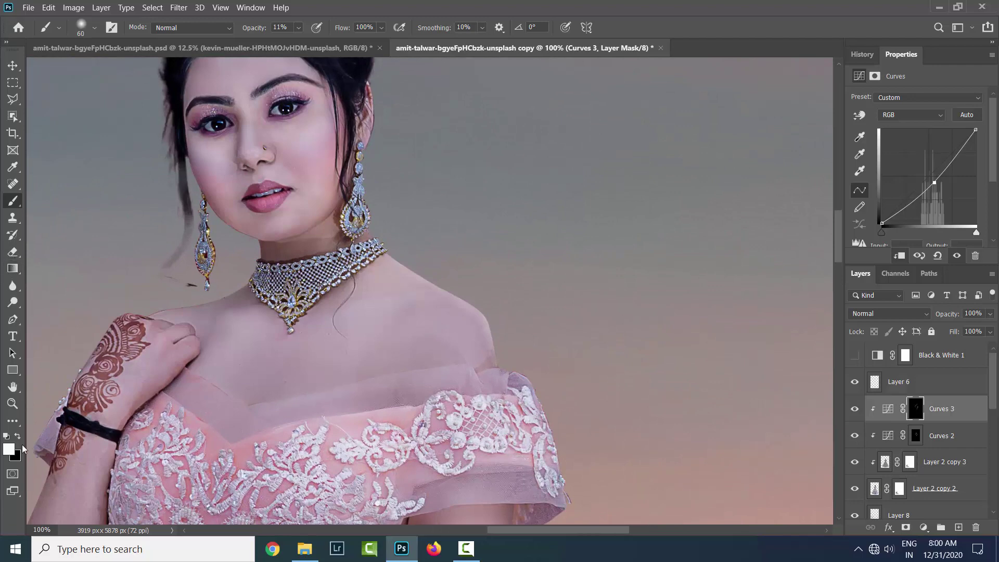
pyautogui.hotkey('ctrl', '+')
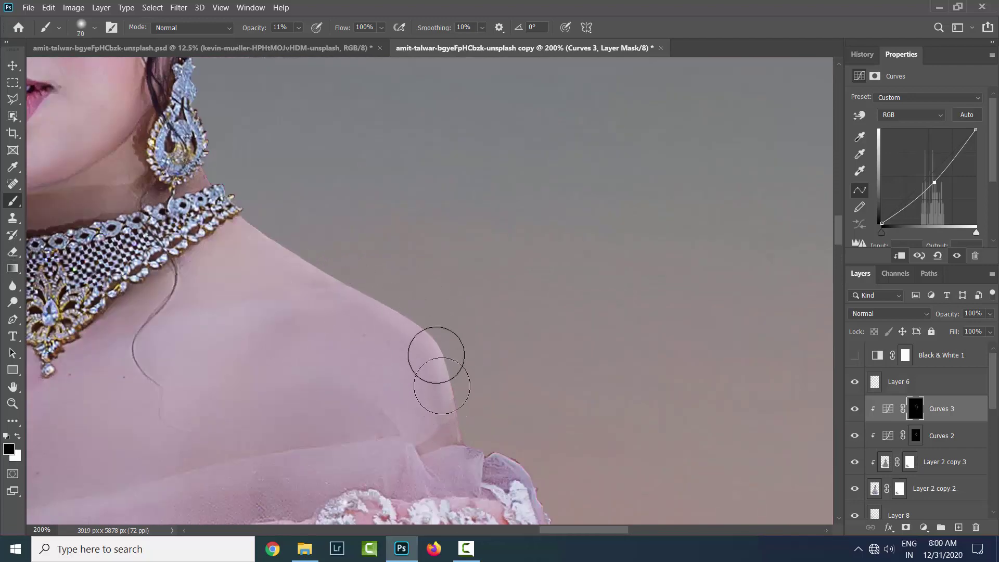
pyautogui.click(915, 436)
pyautogui.press(']')
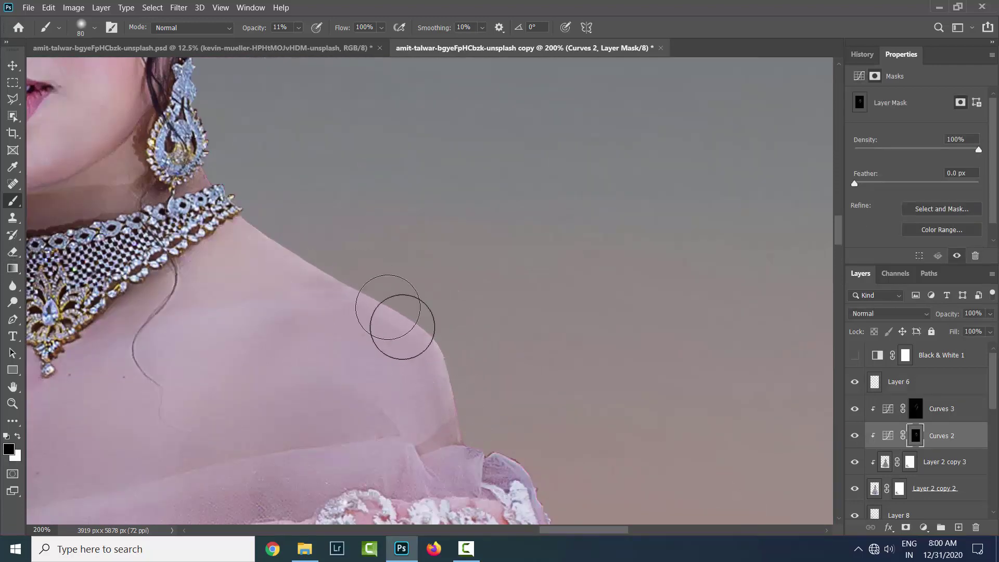
pyautogui.hotkey('ctrl', '-')
pyautogui.hotkey('ctrl', '-')
pyautogui.hotkey('ctrl', '-')
pyautogui.hotkey('ctrl', '-')
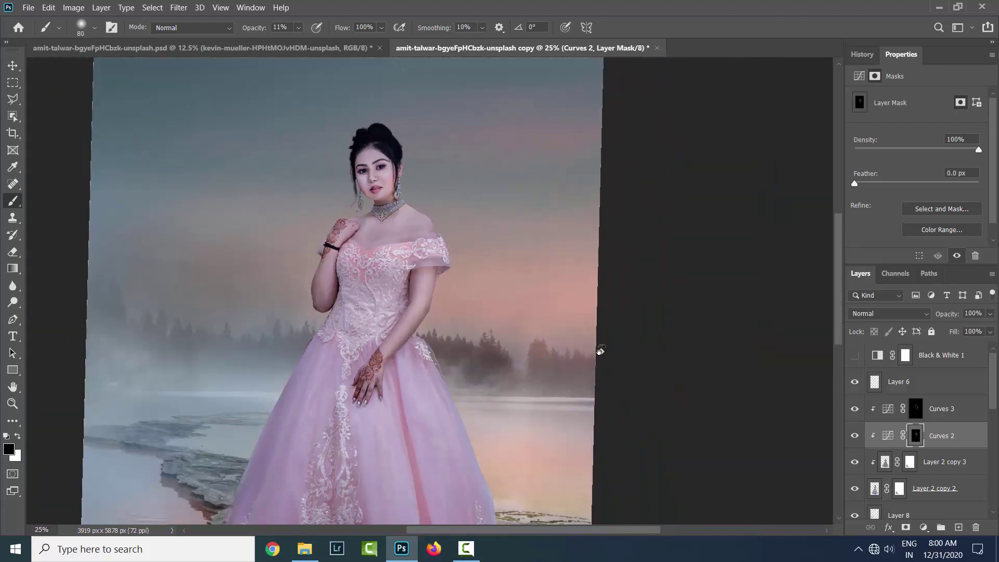
# Step: Rotate the canvas view to tilt the figure and select the Curves 3 layer
pyautogui.press('r')
pyautogui.moveTo(598, 352)
pyautogui.mouseDown()
pyautogui.moveTo(700, 387)
pyautogui.moveTo(663, 457)
pyautogui.mouseUp()
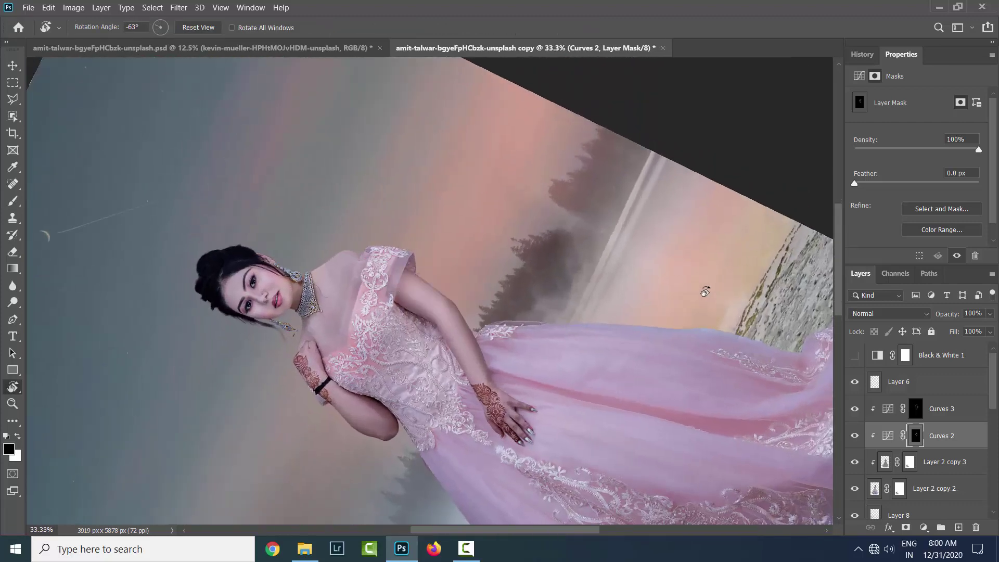
pyautogui.hotkey('ctrl', '+')
pyautogui.click(954, 412)
pyautogui.hotkey('ctrl', '+')
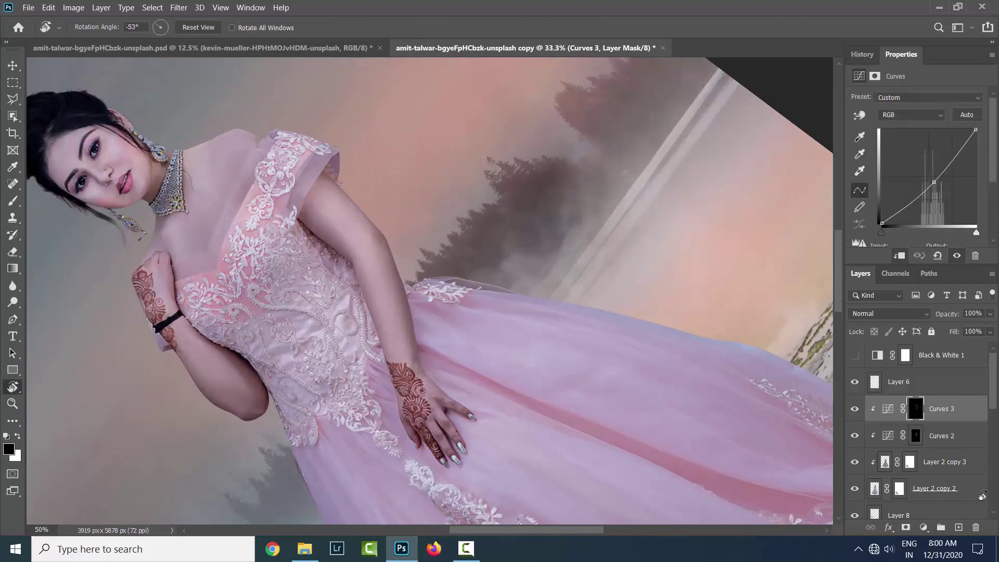
# Step: Add a Curves 4 layer, lifting the RGB curve to brighten and raising Red for pinkness
pyautogui.click(924, 527)
pyautogui.click(914, 369)
pyautogui.hotkey('ctrl', '+')
pyautogui.moveTo(925, 179); pyautogui.dragTo(925, 164)
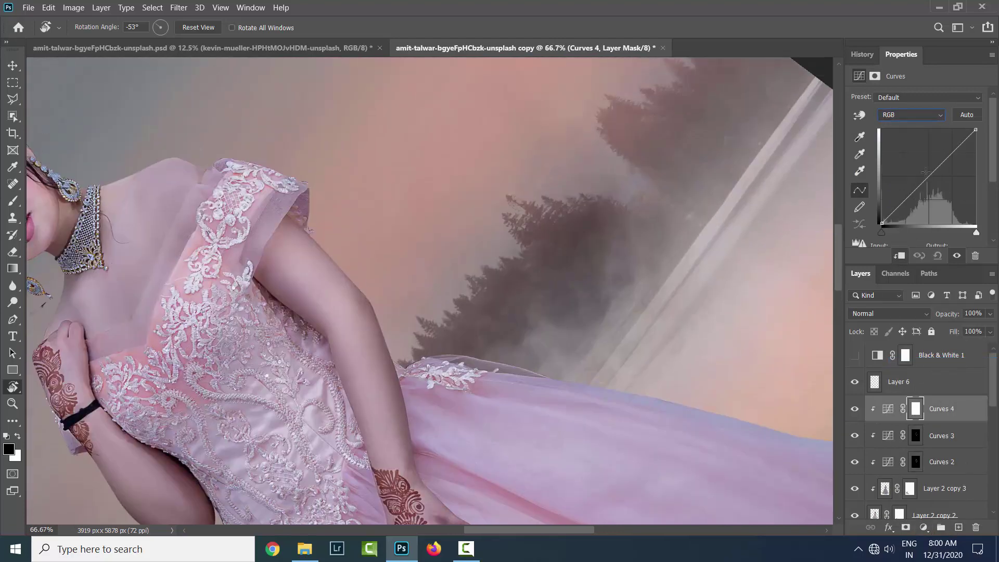
pyautogui.click(911, 114)
pyautogui.click(900, 127)
pyautogui.moveTo(924, 180); pyautogui.dragTo(926, 172)
# Step: Bow the Curves 4 Green channel slightly upward, then move to the Blue channel
pyautogui.click(911, 115)
pyautogui.click(900, 138)
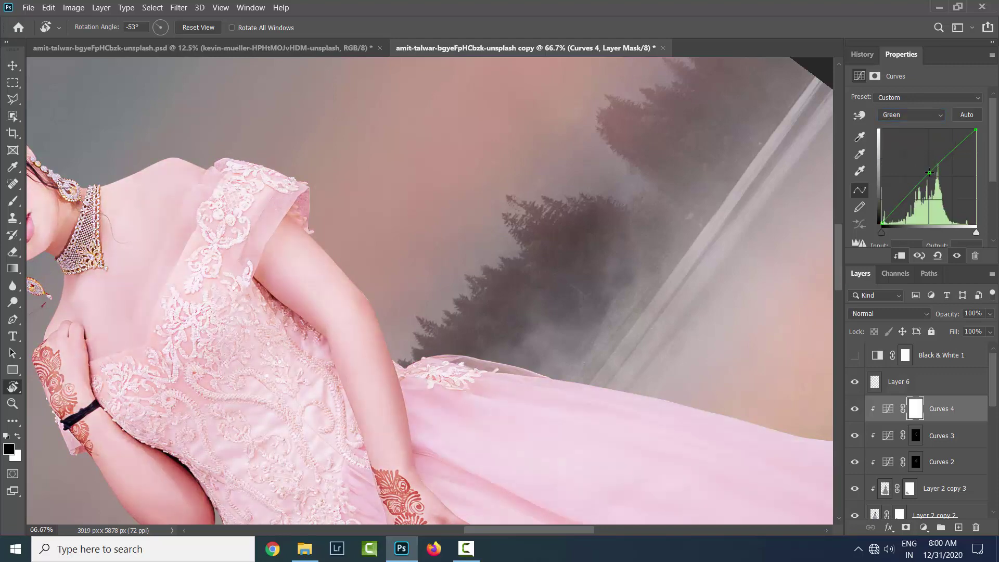
pyautogui.click(910, 115)
pyautogui.click(900, 148)
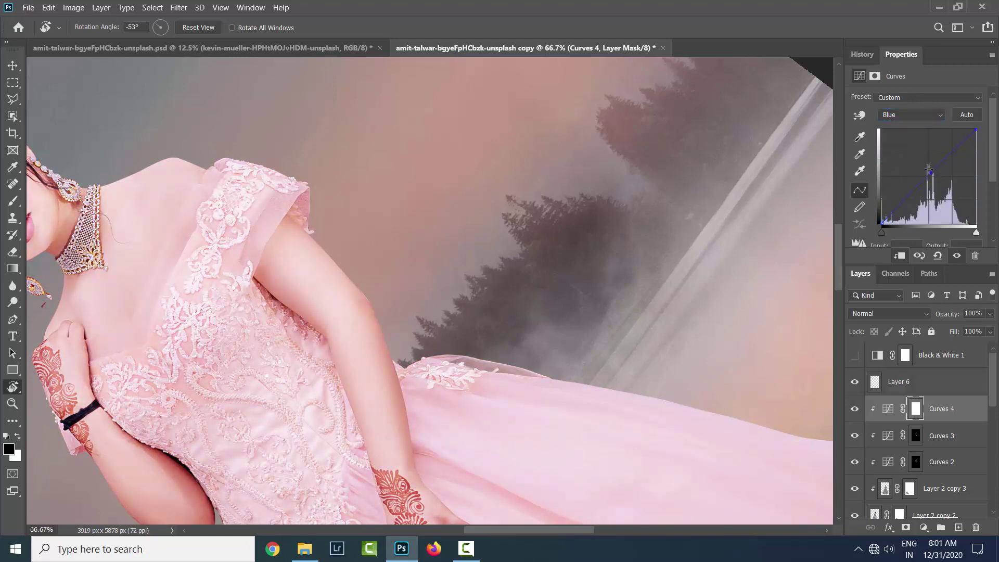
pyautogui.hotkey('ctrl', '-')
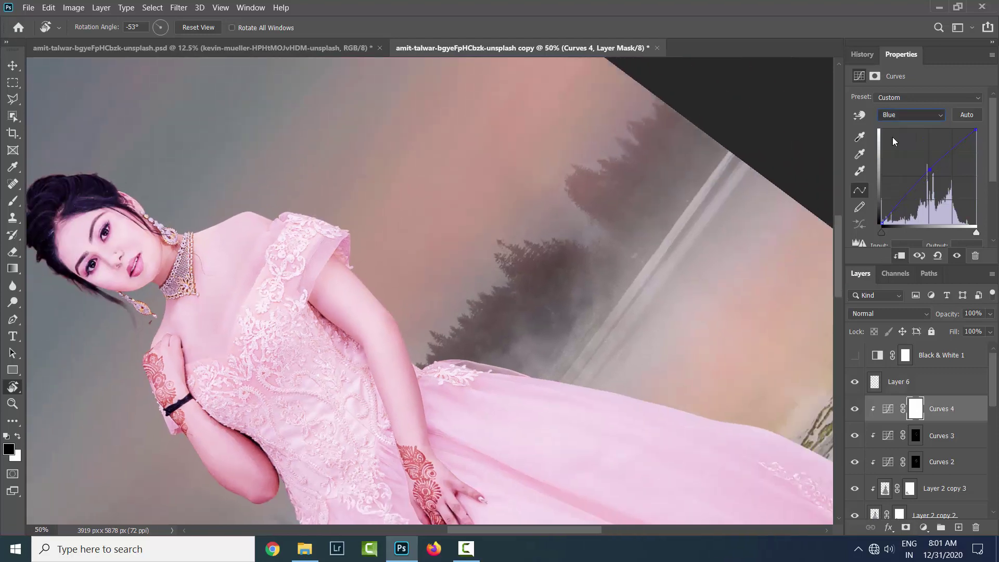
pyautogui.hotkey('alt', '3')
pyautogui.hotkey('alt', '4')
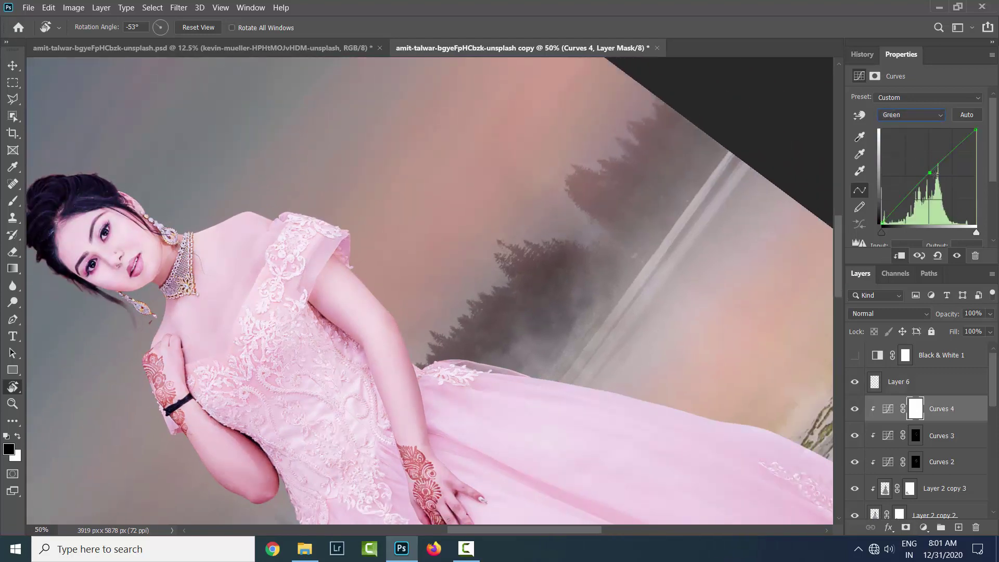
pyautogui.moveTo(935, 167); pyautogui.dragTo(933, 166)
pyautogui.click(912, 115)
pyautogui.click(907, 159)
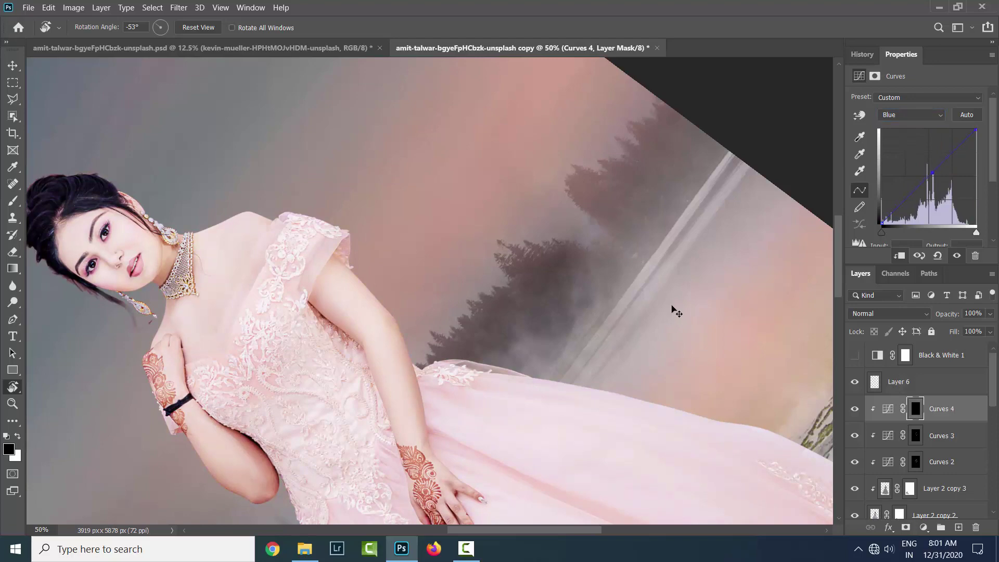
# Step: Paint white on the Curves 4 mask at 21% opacity over the gown and arm
pyautogui.scroll(3, 675, 311)
pyautogui.press('b')
pyautogui.scroll(3, 559, 395)
pyautogui.press('x')
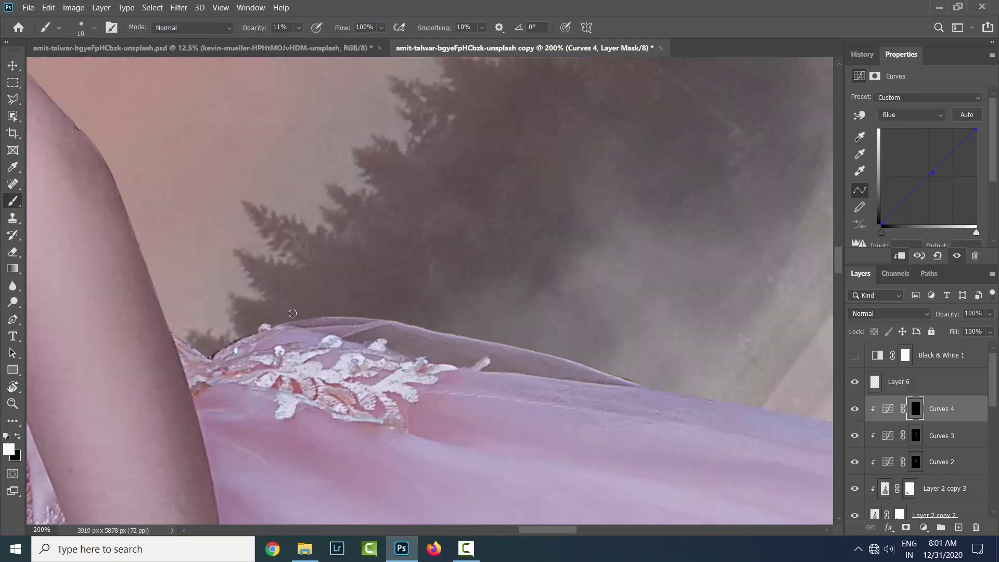
pyautogui.press(']')
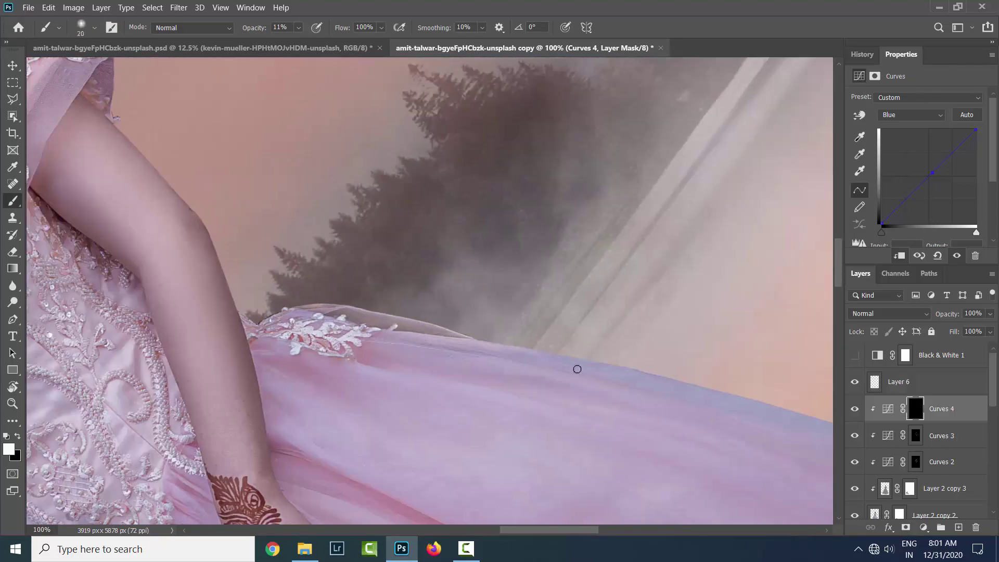
pyautogui.hotkey('ctrl', '-')
pyautogui.press(']')
pyautogui.press(']')
pyautogui.press(']')
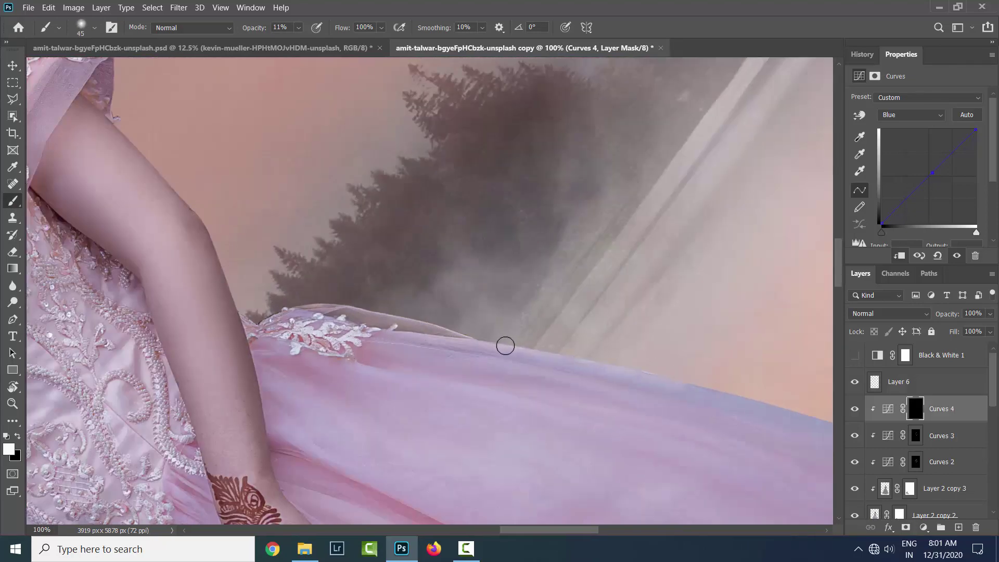
pyautogui.hotkey('ctrl', '-')
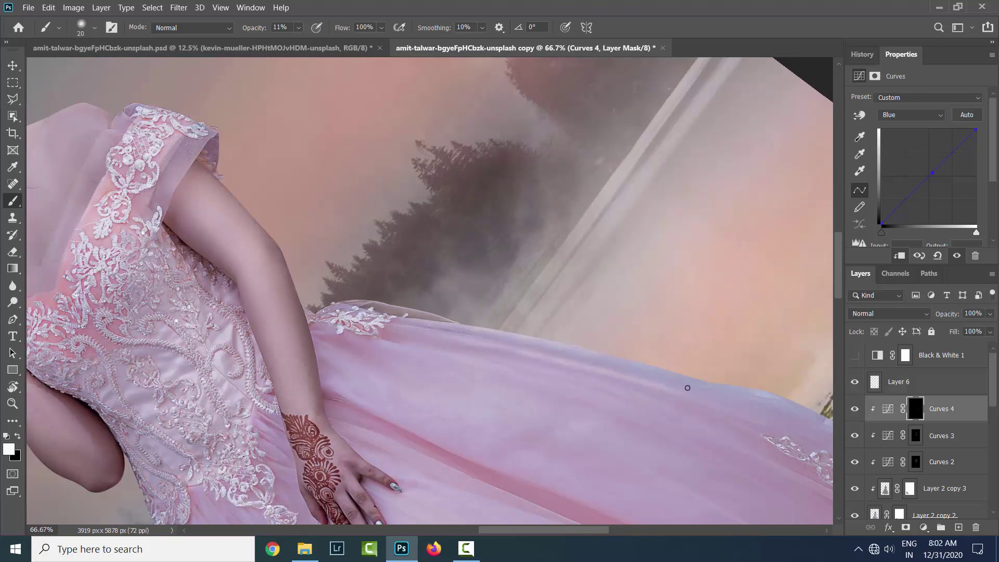
pyautogui.press(']')
pyautogui.press(']')
pyautogui.press(']')
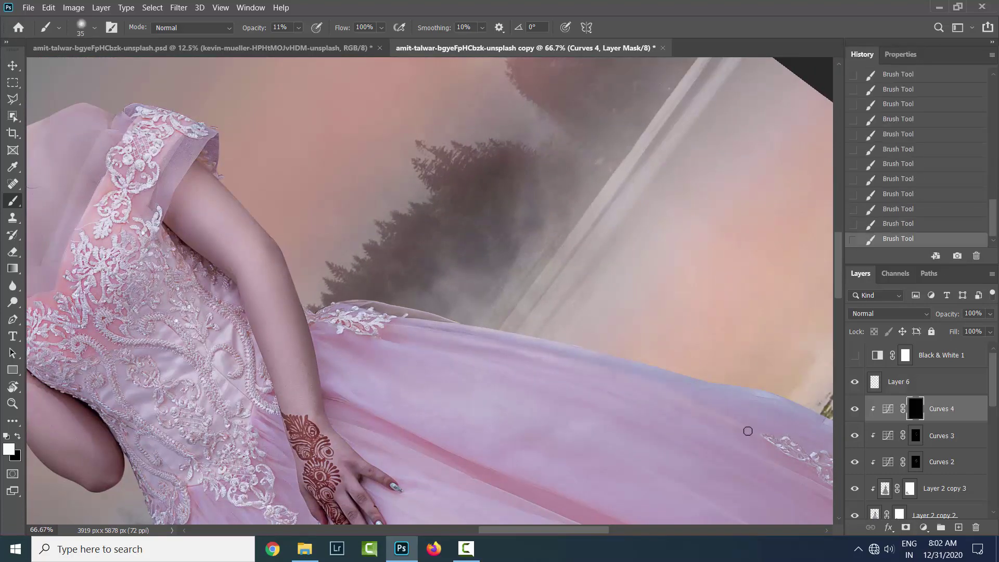
# Step: Keep brushing the gown, then switch to black and zoom onto the face and bodice
pyautogui.scroll(-2, 694, 362)
pyautogui.press('[')
pyautogui.press('[')
pyautogui.press('[')
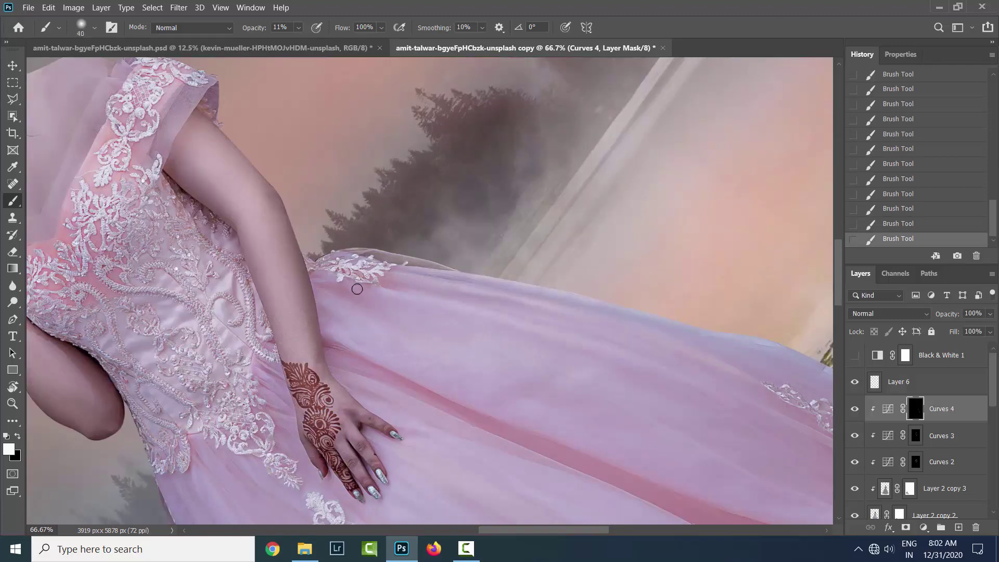
pyautogui.hotkey('ctrl', '-')
pyautogui.press(']')
pyautogui.press(']')
pyautogui.press(']')
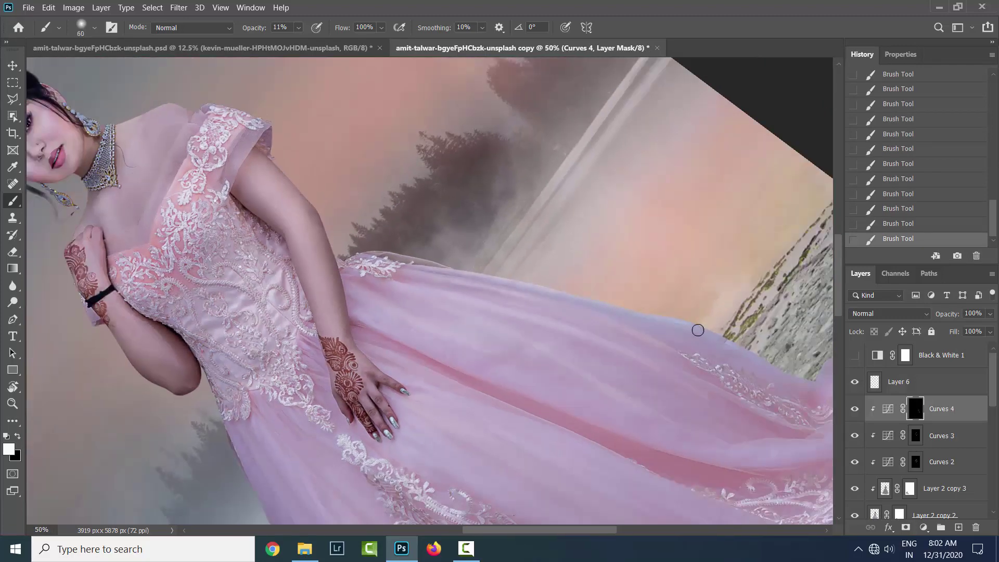
pyautogui.scroll(1, 397, 353)
pyautogui.press(']')
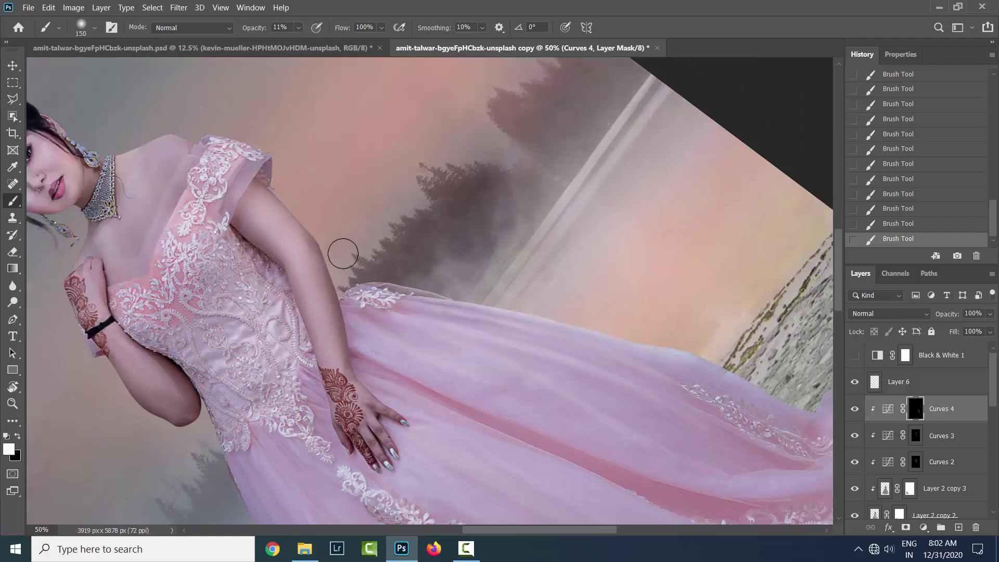
pyautogui.hotkey('ctrl', '-')
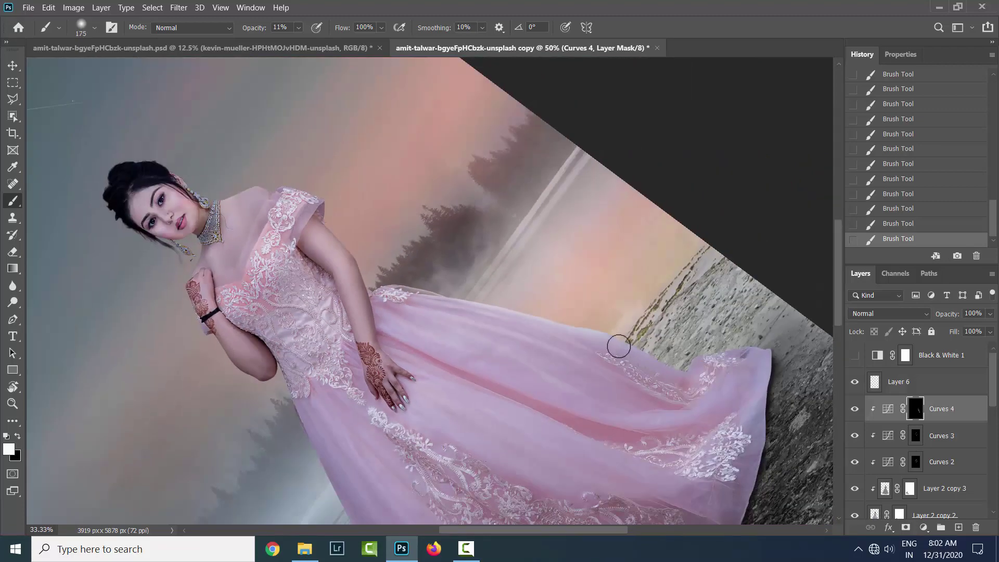
pyautogui.press(']')
pyautogui.press(']')
pyautogui.press(']')
pyautogui.press('x')
pyautogui.press('[')
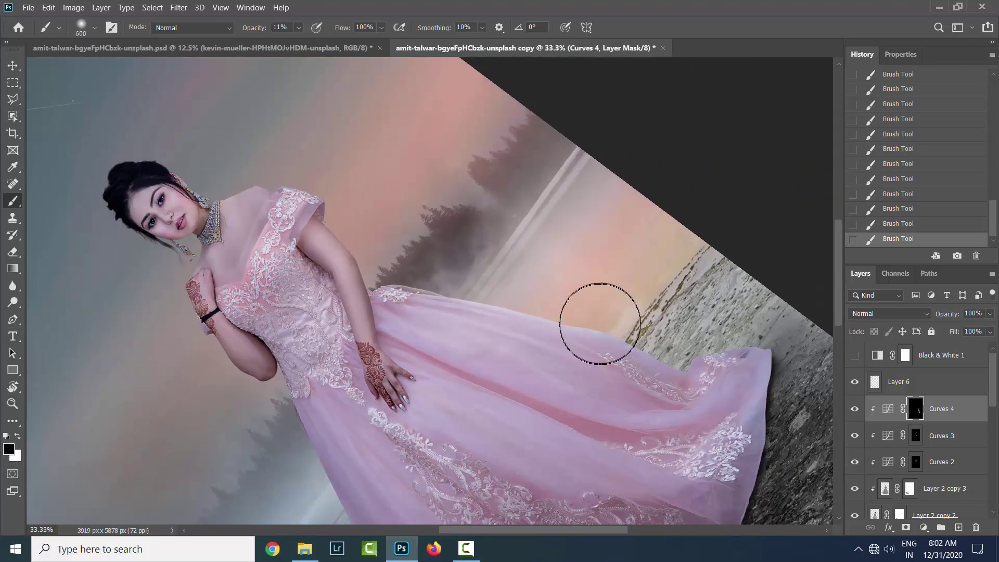
pyautogui.hotkey('ctrl', '-')
pyautogui.hotkey('ctrl', '+')
pyautogui.hotkey('ctrl', '+')
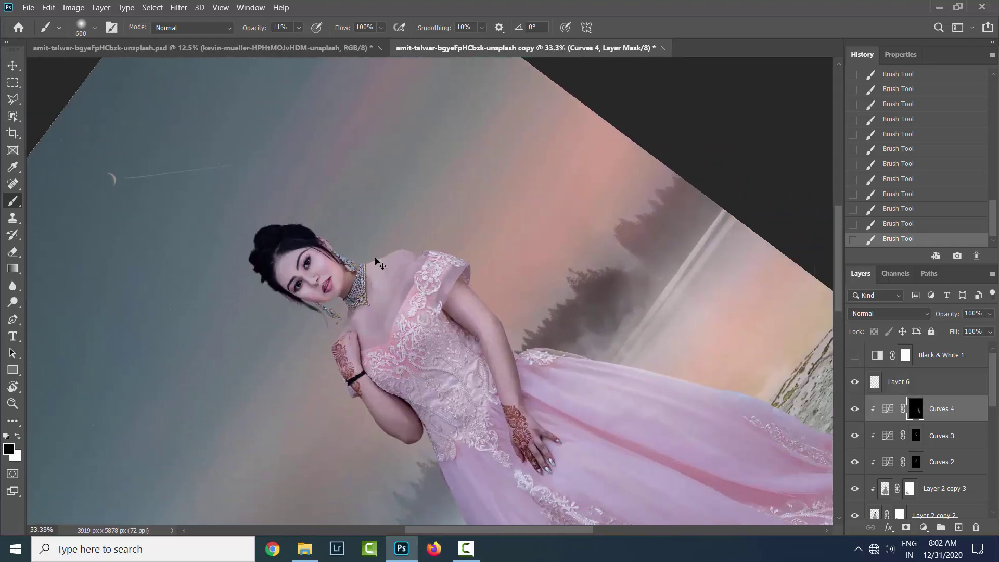
pyautogui.hotkey('ctrl', '+')
pyautogui.hotkey('ctrl', '+')
# Step: Raise brush opacity to 65% and lighten the purple patch on the shoulder top
pyautogui.moveTo(316, 42); pyautogui.dragTo(335, 42)
pyautogui.hotkey('ctrl', '+')
pyautogui.press('[')
pyautogui.press('[')
pyautogui.press('[')
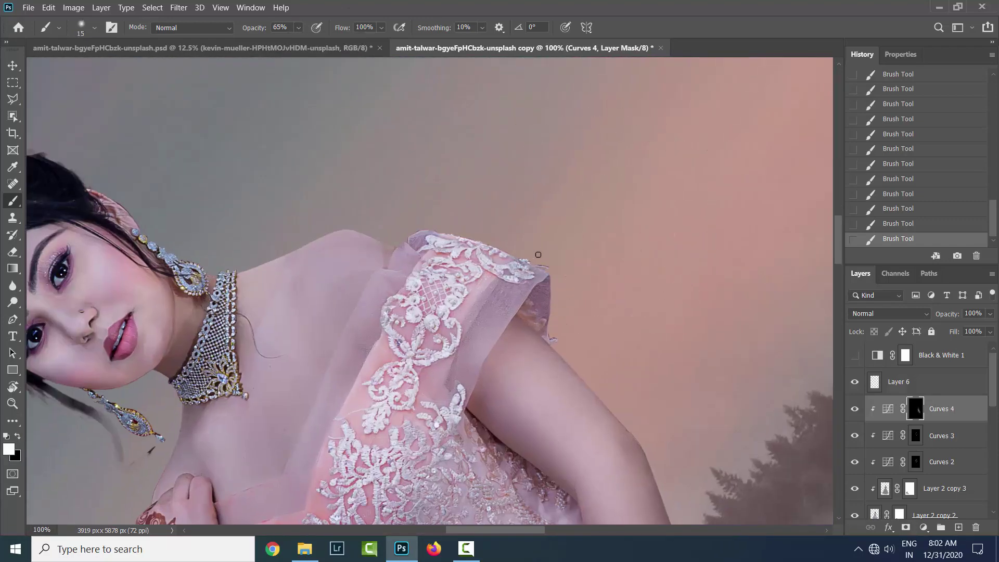
pyautogui.hotkey('ctrl', '+')
pyautogui.click(298, 27)
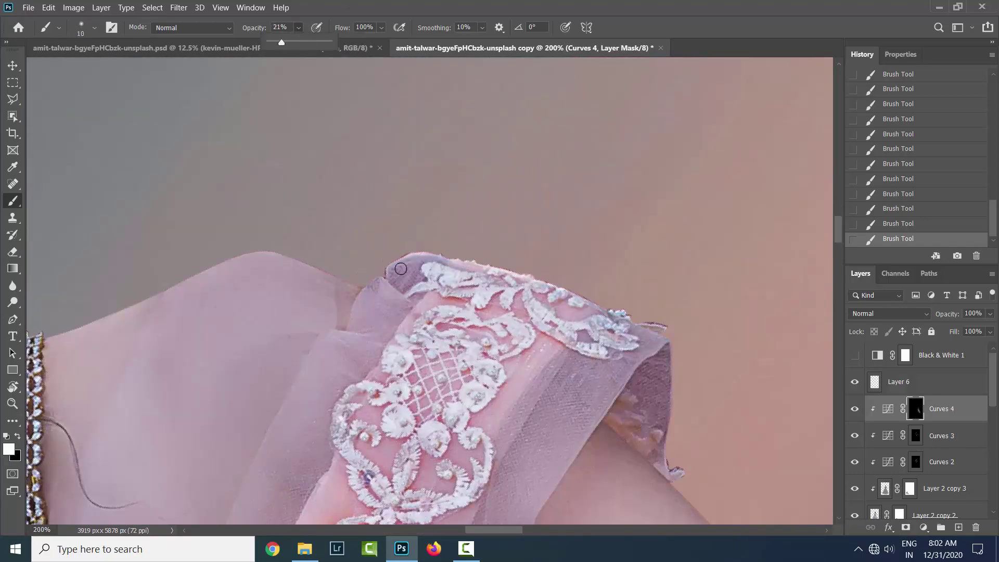
pyautogui.moveTo(400, 269)
pyautogui.mouseDown()
pyautogui.moveTo(475, 261)
pyautogui.moveTo(390, 260)
pyautogui.mouseUp()
pyautogui.press(']')
pyautogui.press(']')
pyautogui.press(']')
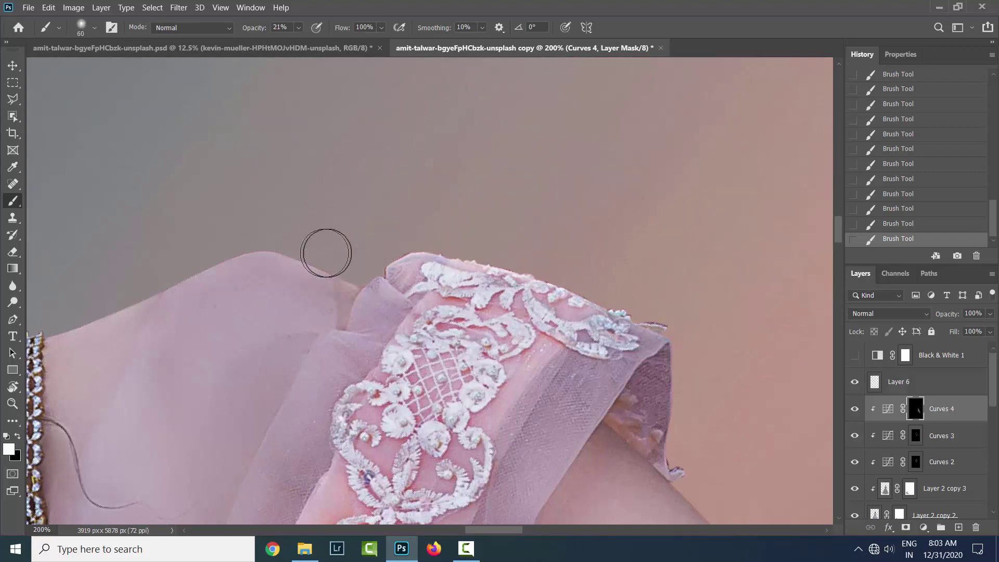
pyautogui.scroll(-1, 326, 253)
pyautogui.press('[')
pyautogui.press('[')
pyautogui.press('[')
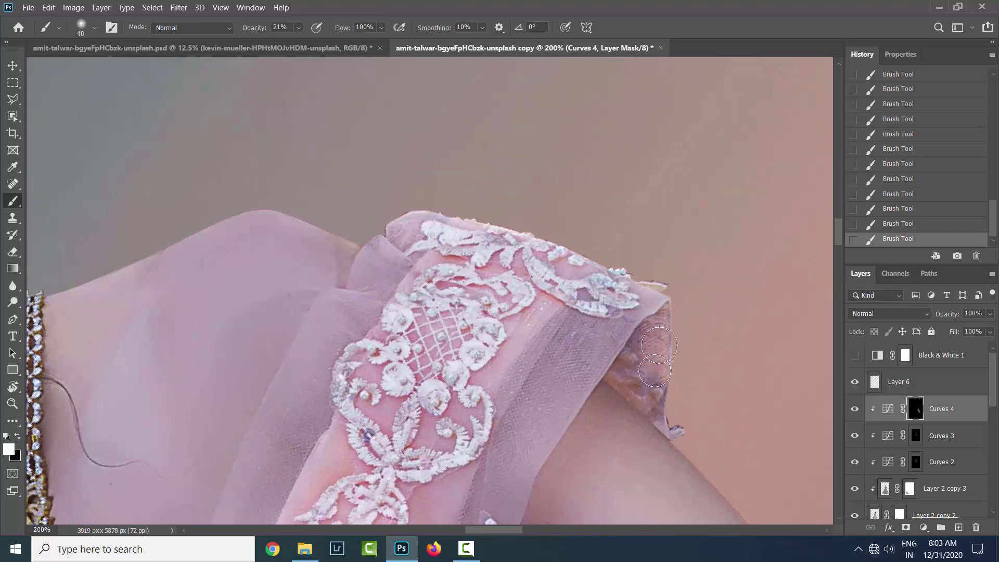
pyautogui.press(']')
pyautogui.press(']')
pyautogui.press(']')
# Step: Brighten the Curves 4 mask along the sleeve's lace edge and dab onto the bodice
pyautogui.moveTo(550, 347)
pyautogui.mouseDown()
pyautogui.moveTo(569, 249)
pyautogui.moveTo(401, 279)
pyautogui.mouseUp()
pyautogui.hotkey('ctrl', '-')
pyautogui.press(']')
pyautogui.press(']')
pyautogui.press(']')
pyautogui.scroll(-1, 585, 336)
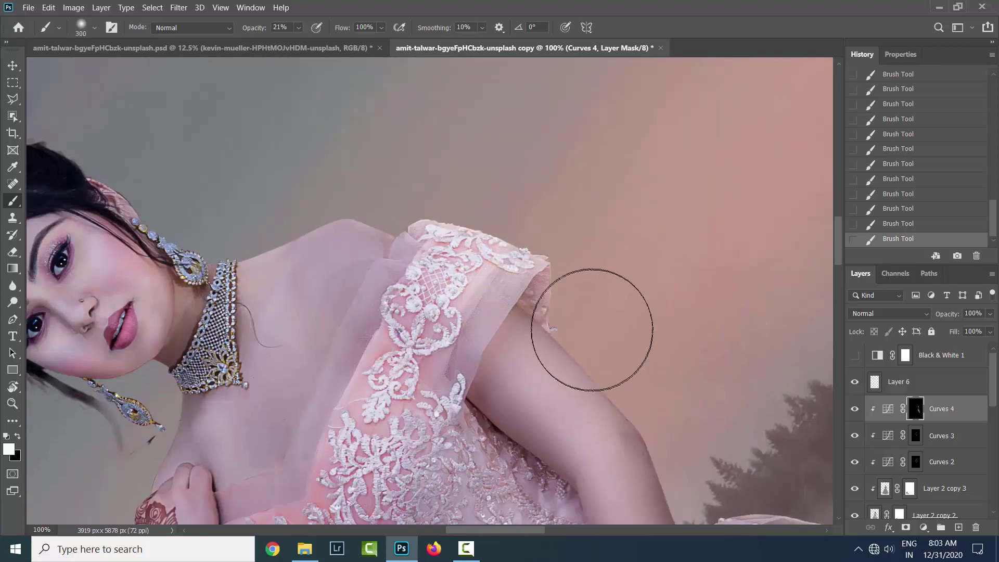
pyautogui.press('[')
pyautogui.press('[')
pyautogui.press('[')
pyautogui.moveTo(566, 328); pyautogui.dragTo(586, 351)
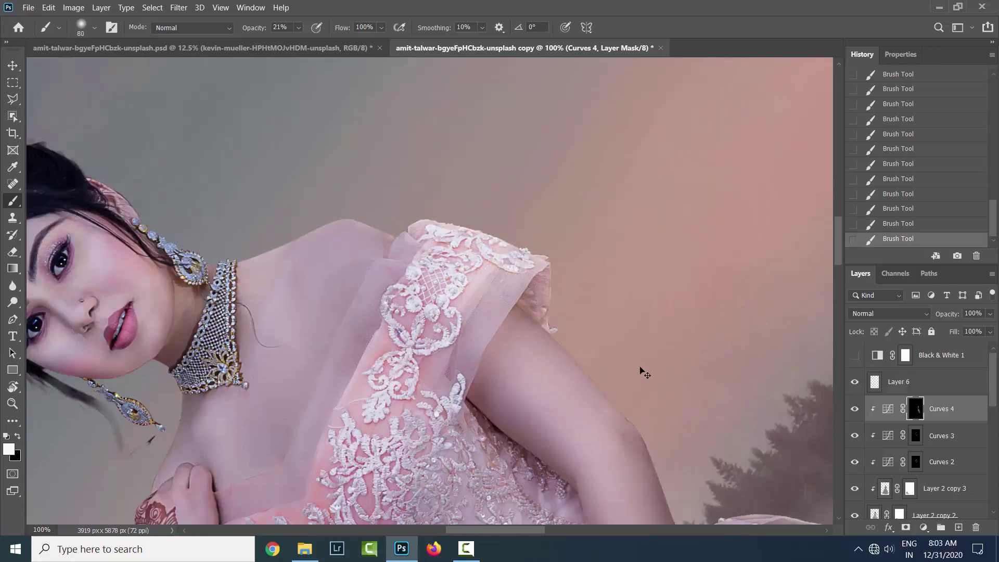
pyautogui.hotkey('ctrl', '-')
pyautogui.press(']')
pyautogui.press(']')
pyautogui.press(']')
pyautogui.hotkey('ctrl', '-')
pyautogui.hotkey('ctrl', '-')
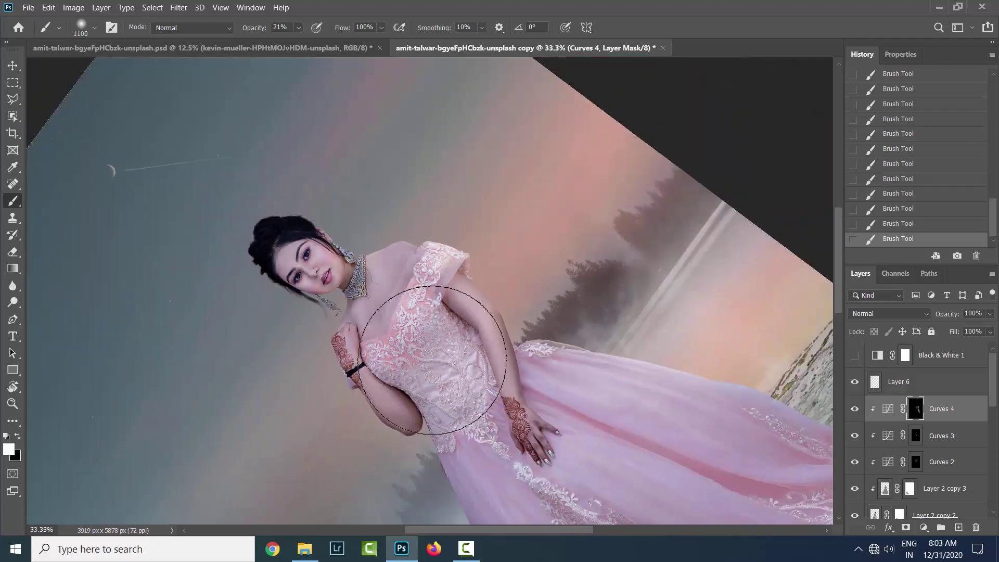
pyautogui.click(432, 360)
pyautogui.hotkey('ctrl', '-')
pyautogui.press(']')
pyautogui.press(']')
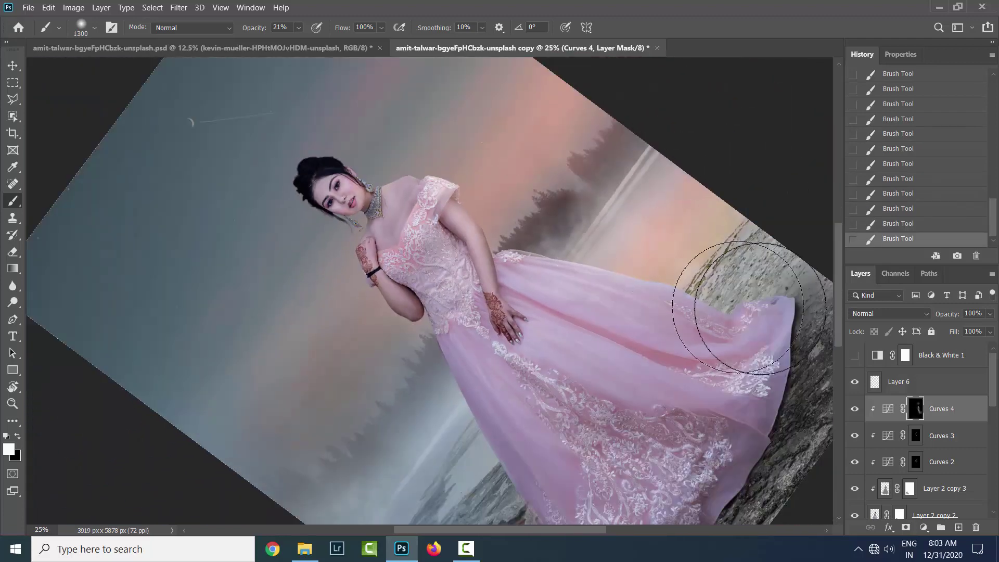
# Step: Tilt the canvas view by about six degrees to see the whole composite
pyautogui.hotkey('ctrl', '-')
pyautogui.press('r')
pyautogui.moveTo(647, 224); pyautogui.dragTo(737, 264)
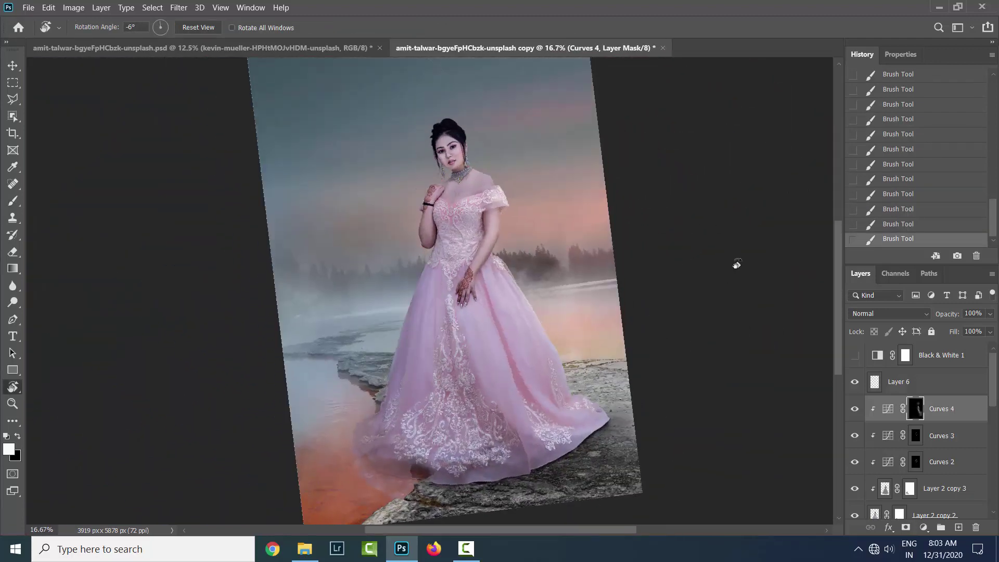
# Step: Brush white at 12% on the Curves 2 mask over the bride's neck and shoulder
pyautogui.hotkey('ctrl', '+')
pyautogui.hotkey('ctrl', ',')
pyautogui.hotkey('ctrl', ',')
pyautogui.press('b')
pyautogui.hotkey('ctrl', '+')
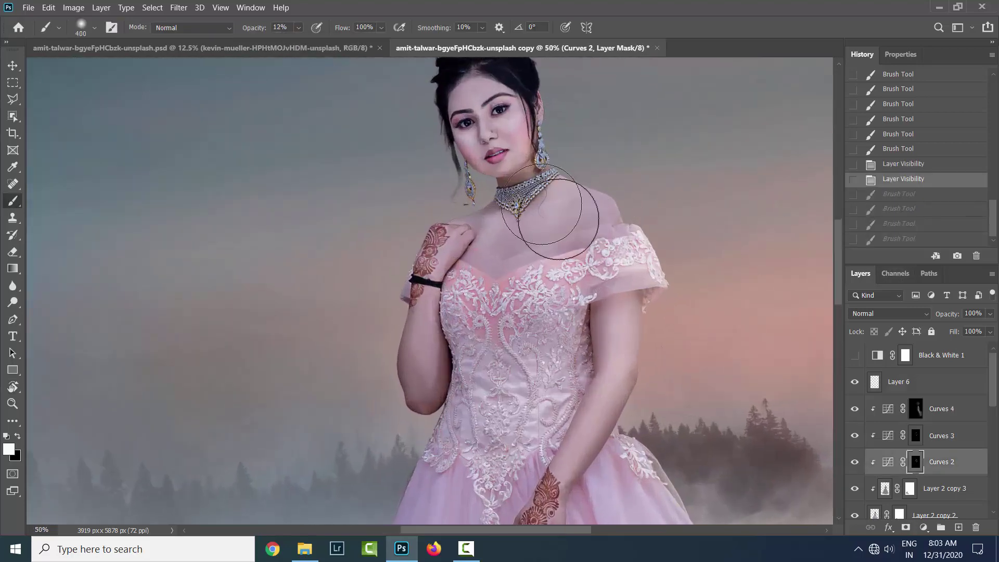
pyautogui.moveTo(550, 212)
pyautogui.mouseDown()
pyautogui.moveTo(584, 239)
pyautogui.moveTo(479, 257)
pyautogui.moveTo(512, 257)
pyautogui.moveTo(484, 221)
pyautogui.mouseUp()
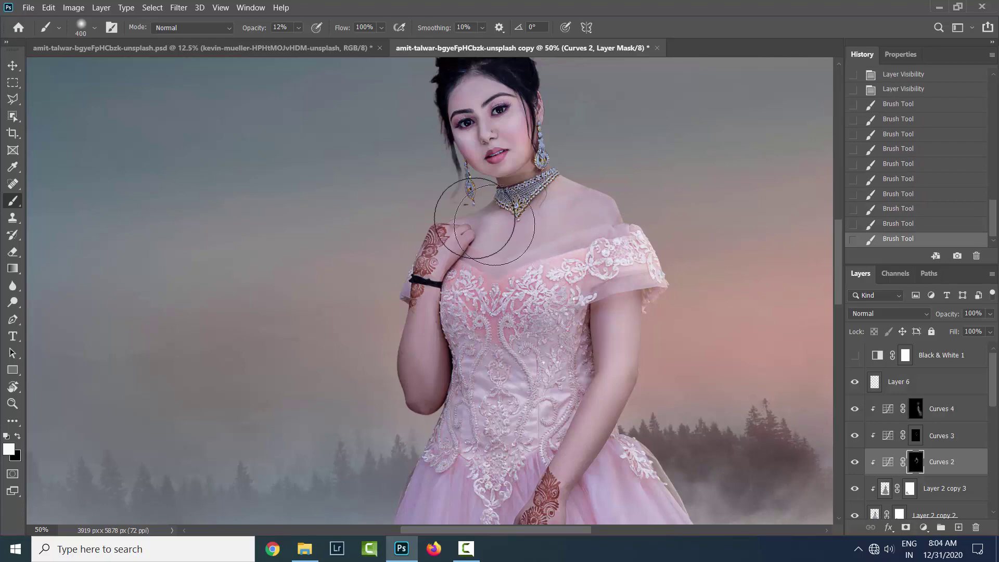
pyautogui.moveTo(598, 234); pyautogui.dragTo(630, 213)
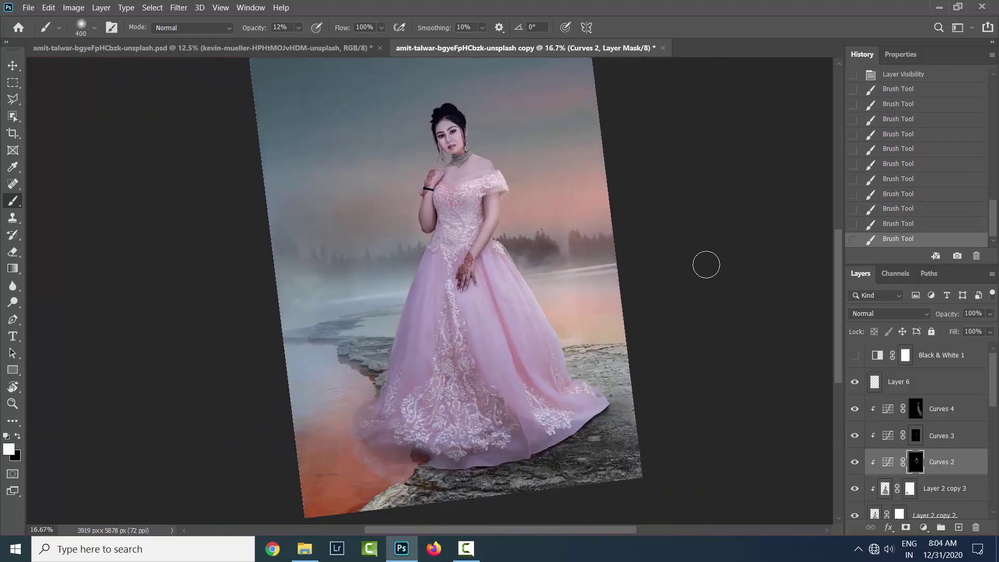
pyautogui.scroll(-2, 706, 265)
pyautogui.click(923, 527)
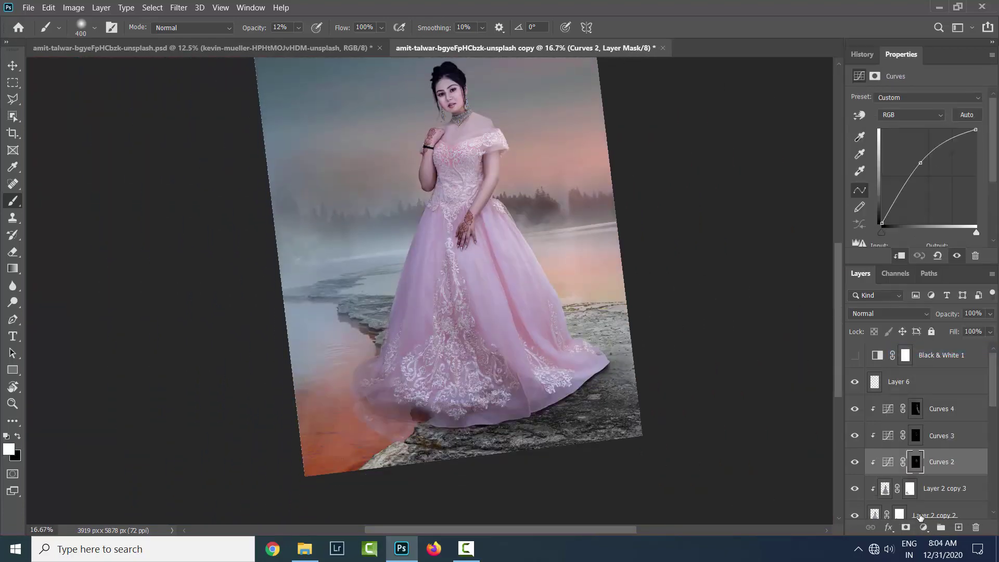
# Step: Add a darkening Curves 5 layer with an inverted mask painted over the lower skirt, at 59% opacity
pyautogui.click(923, 527)
pyautogui.click(905, 359)
pyautogui.moveTo(976, 130); pyautogui.dragTo(984, 171)
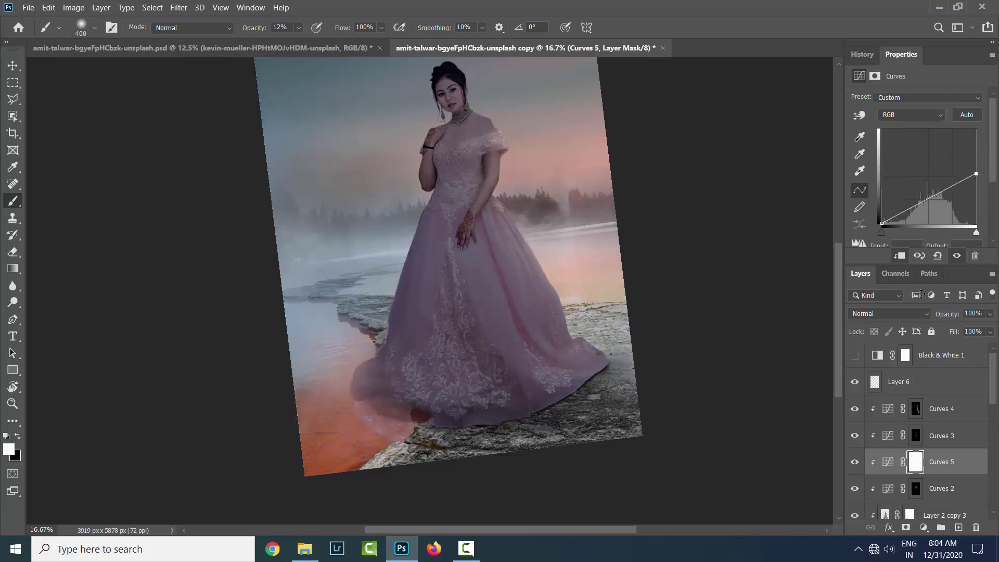
pyautogui.hotkey('ctrl', 'i')
pyautogui.press(']')
pyautogui.press(']')
pyautogui.press(']')
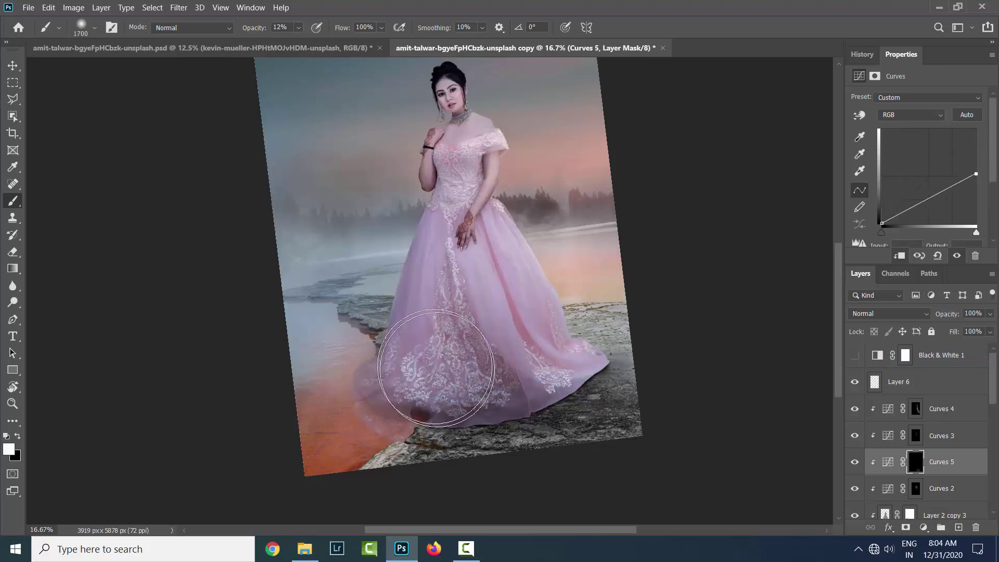
pyautogui.moveTo(436, 368)
pyautogui.mouseDown()
pyautogui.moveTo(374, 364)
pyautogui.moveTo(546, 335)
pyautogui.moveTo(492, 279)
pyautogui.moveTo(590, 378)
pyautogui.mouseUp()
pyautogui.moveTo(968, 331)
pyautogui.mouseDown()
pyautogui.moveTo(947, 333)
pyautogui.moveTo(964, 326)
pyautogui.mouseUp()
pyautogui.scroll(-3, 915, 442)
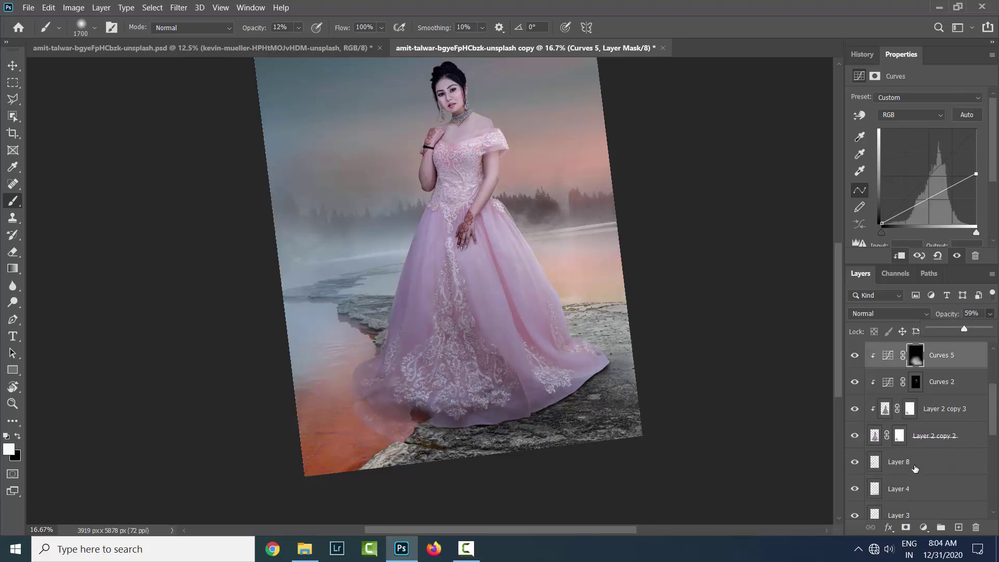
pyautogui.scroll(-2, 885, 478)
pyautogui.click(854, 463)
pyautogui.click(855, 463)
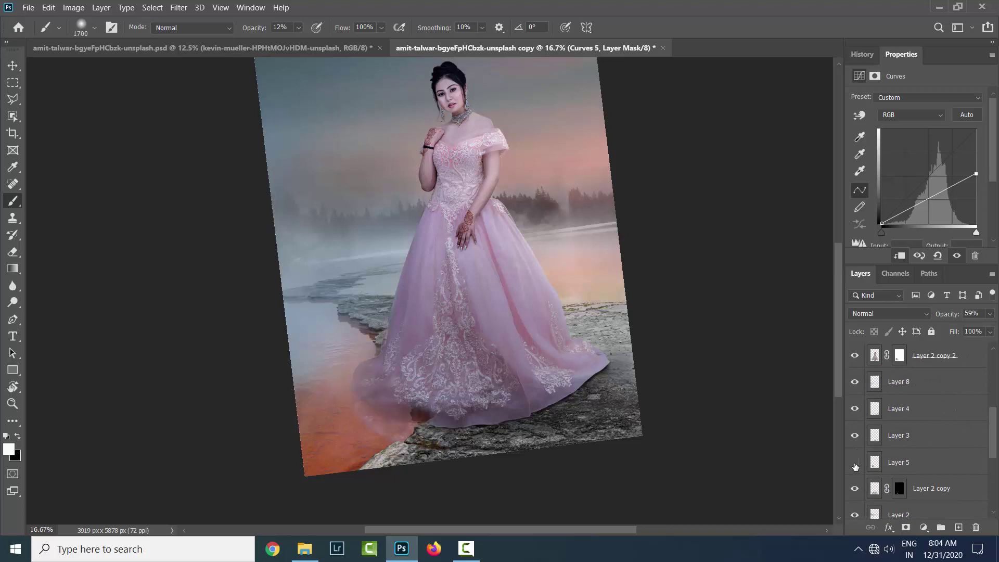
pyautogui.click(855, 463)
pyautogui.click(854, 463)
pyautogui.click(898, 462)
pyautogui.click(854, 462)
pyautogui.scroll(-1, 857, 489)
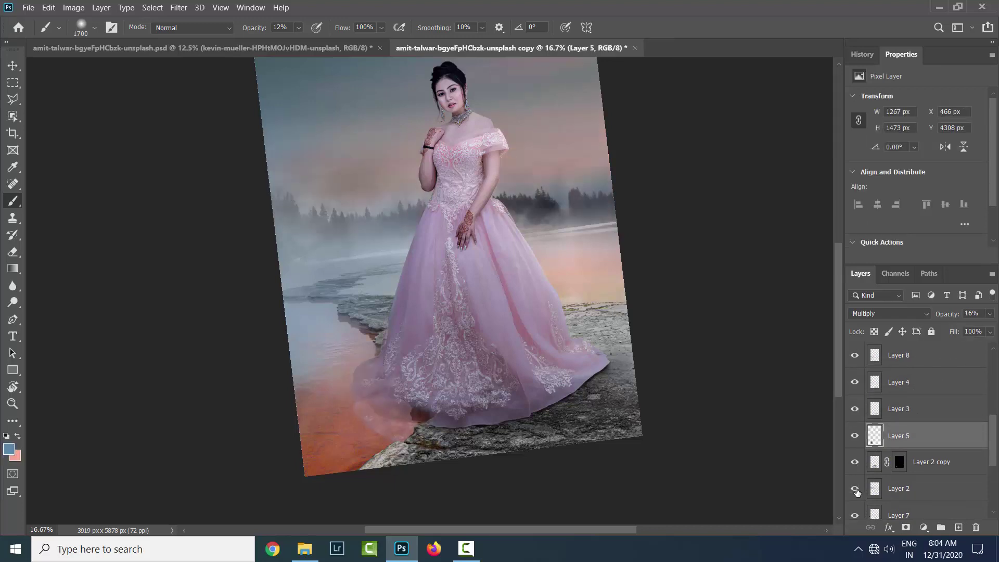
pyautogui.click(854, 462)
pyautogui.click(931, 462)
pyautogui.click(990, 314)
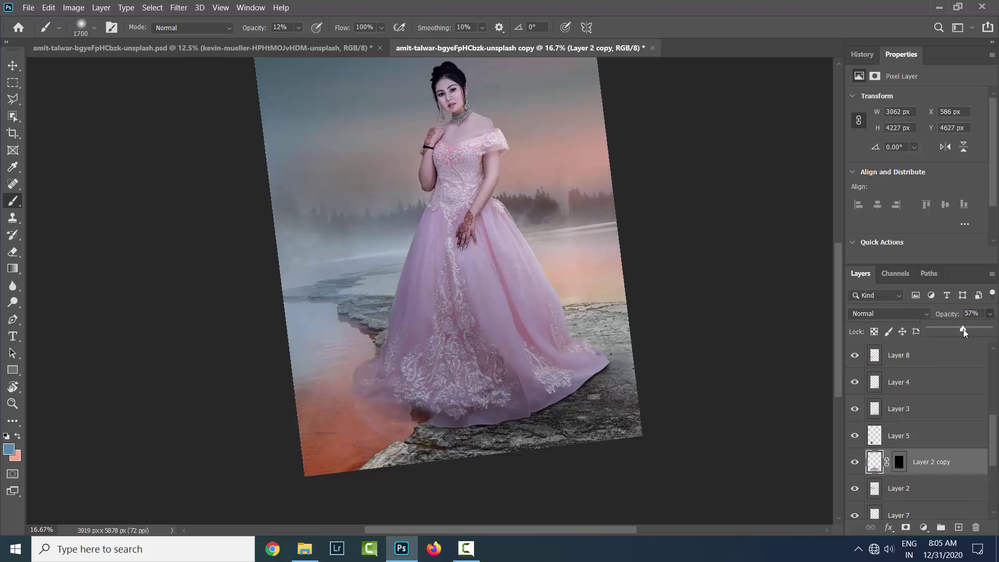
pyautogui.scroll(1, 873, 427)
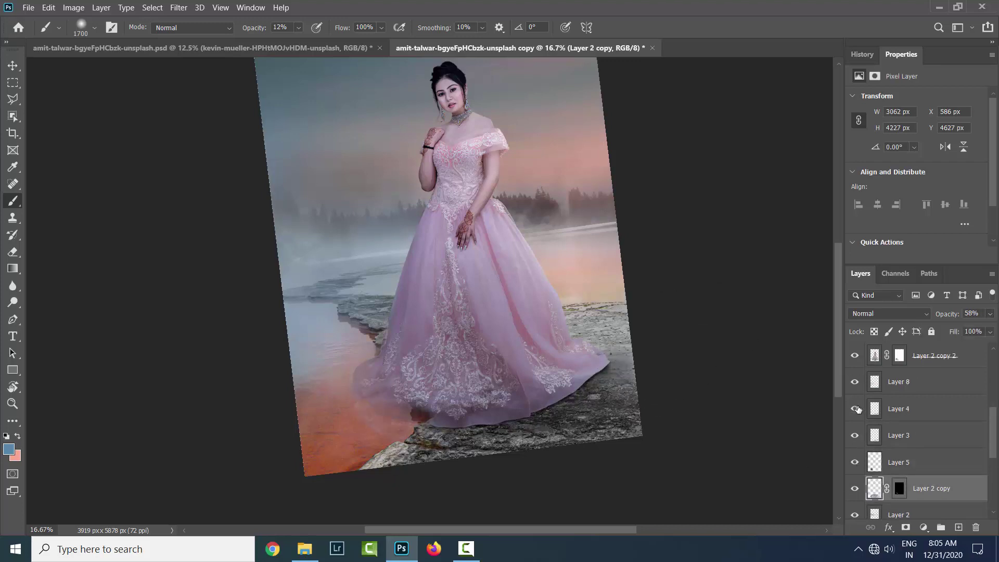
pyautogui.click(855, 409)
pyautogui.hotkey('ctrl', 'j')
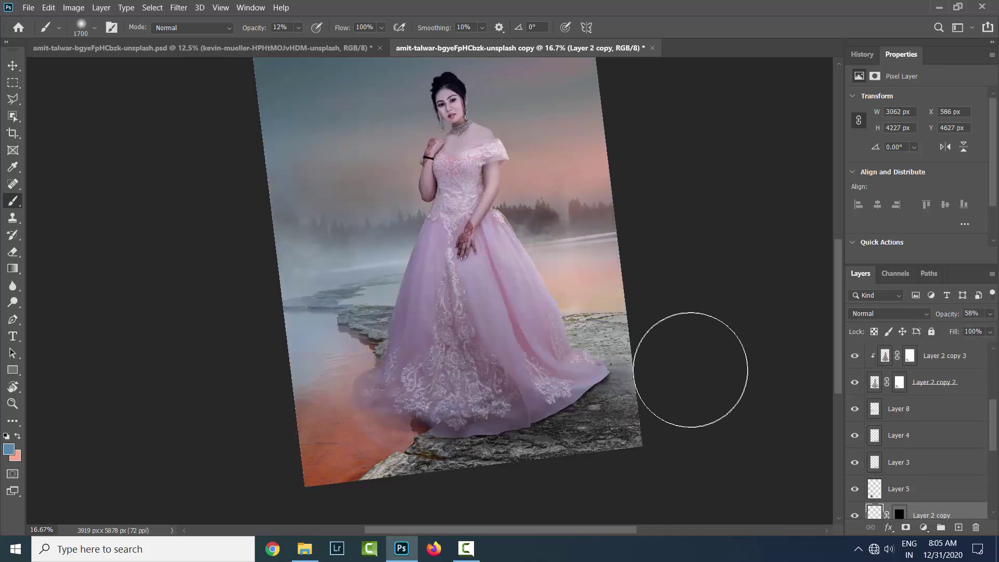
pyautogui.scroll(3, 725, 301)
pyautogui.scroll(3, 728, 296)
pyautogui.hotkey('ctrl', '-')
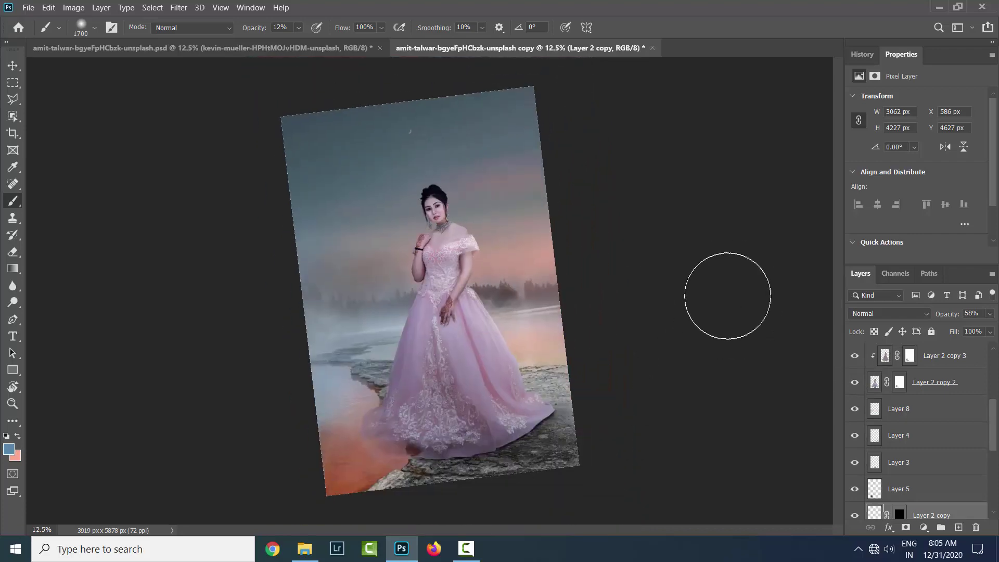
pyautogui.press('r')
pyautogui.moveTo(727, 296); pyautogui.dragTo(692, 252)
pyautogui.hotkey('ctrl', '0')
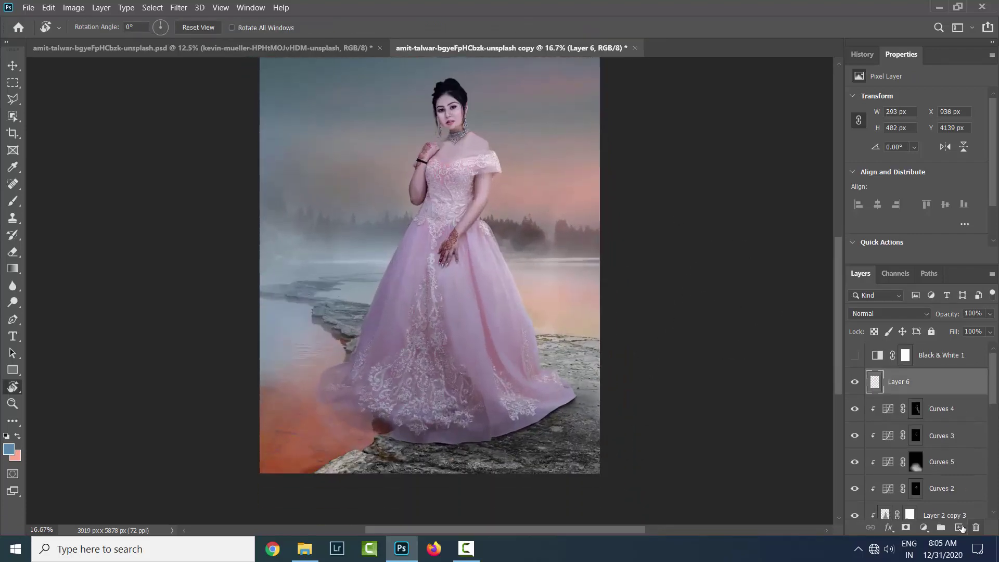
# Step: Add a new empty Layer 9 above Layer 6 with default black and white colours
pyautogui.click(958, 527)
pyautogui.press('d')
pyautogui.click(9, 449)
pyautogui.press('Escape')
pyautogui.press('b')
pyautogui.scroll(-3, 249, 412)
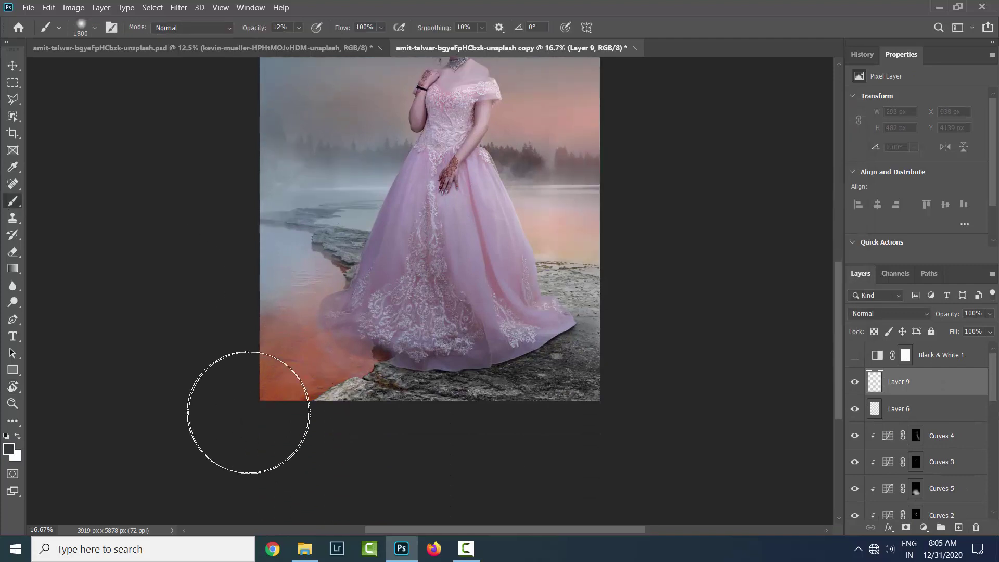
# Step: Paint soft haze over the lower-left water, lower foreground and the right side beside the bride
pyautogui.moveTo(249, 412); pyautogui.dragTo(245, 318)
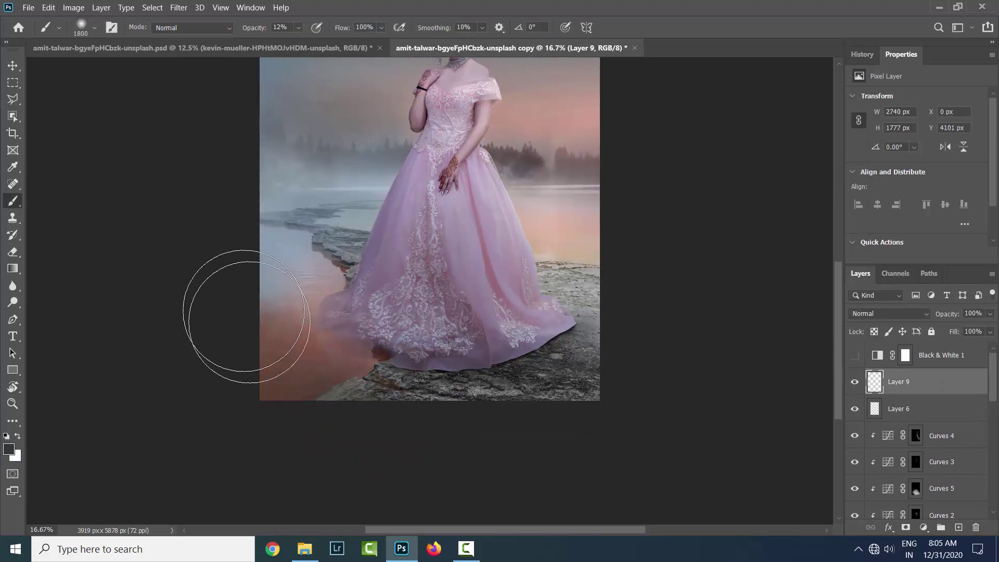
pyautogui.moveTo(245, 317); pyautogui.dragTo(602, 413)
pyautogui.press('[')
pyautogui.press('[')
pyautogui.press('[')
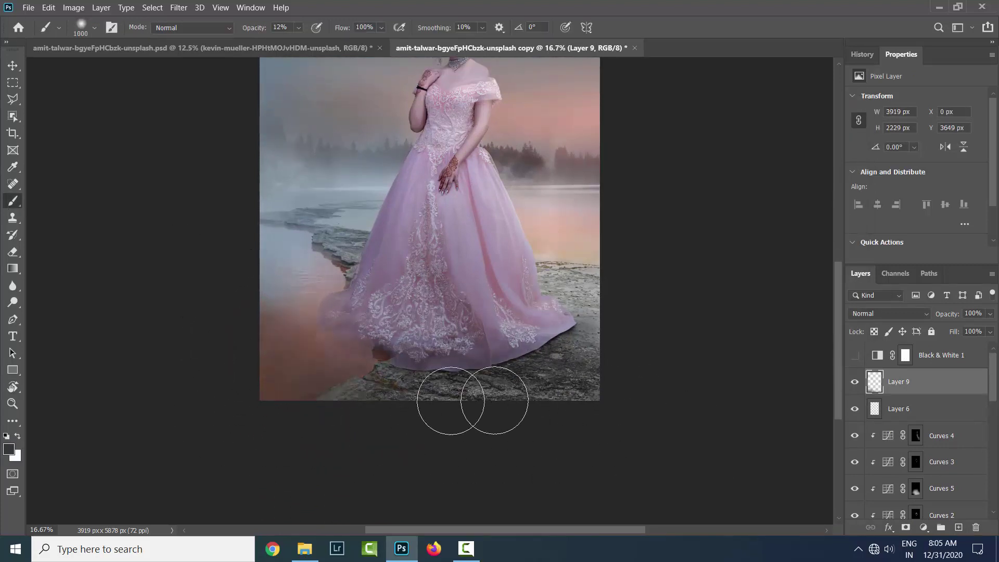
pyautogui.press(']')
pyautogui.press(']')
pyautogui.press(']')
pyautogui.moveTo(232, 313); pyautogui.dragTo(306, 323)
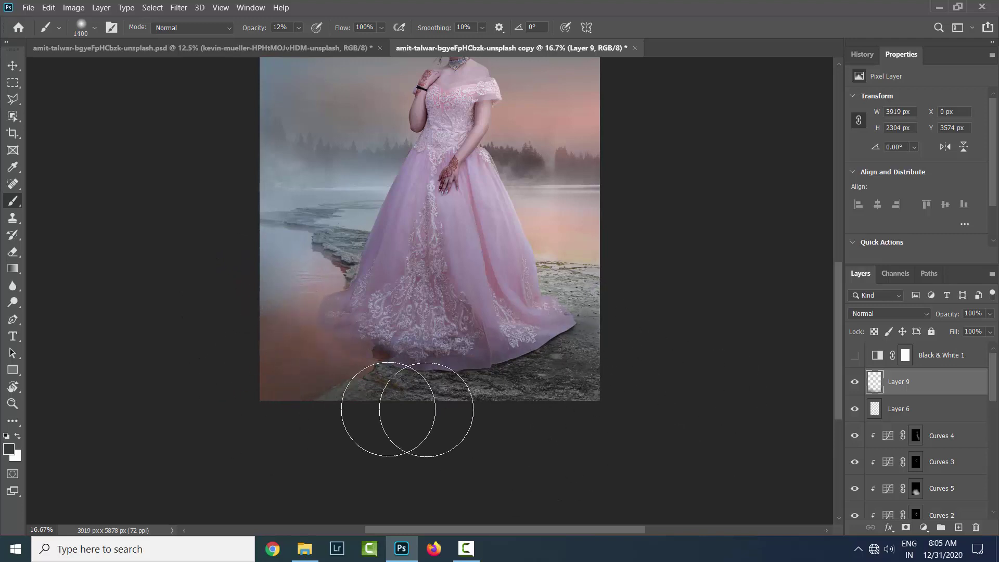
pyautogui.moveTo(407, 409); pyautogui.dragTo(524, 290)
pyautogui.press(']')
pyautogui.press(']')
pyautogui.press(']')
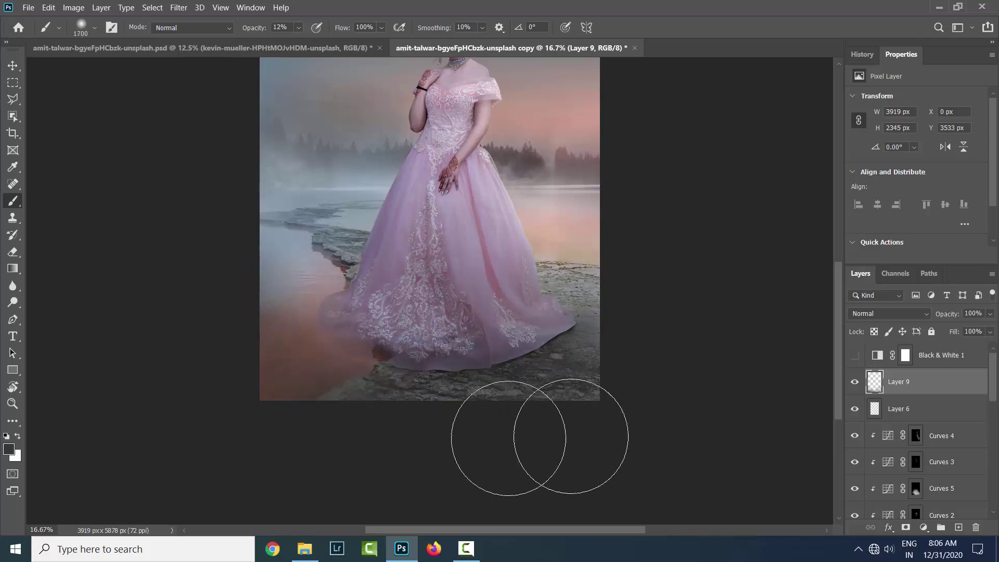
pyautogui.moveTo(635, 279); pyautogui.dragTo(457, 423)
# Step: Enlarge the brush and dab haze onto the top of the sky
pyautogui.scroll(3, 521, 338)
pyautogui.press(']')
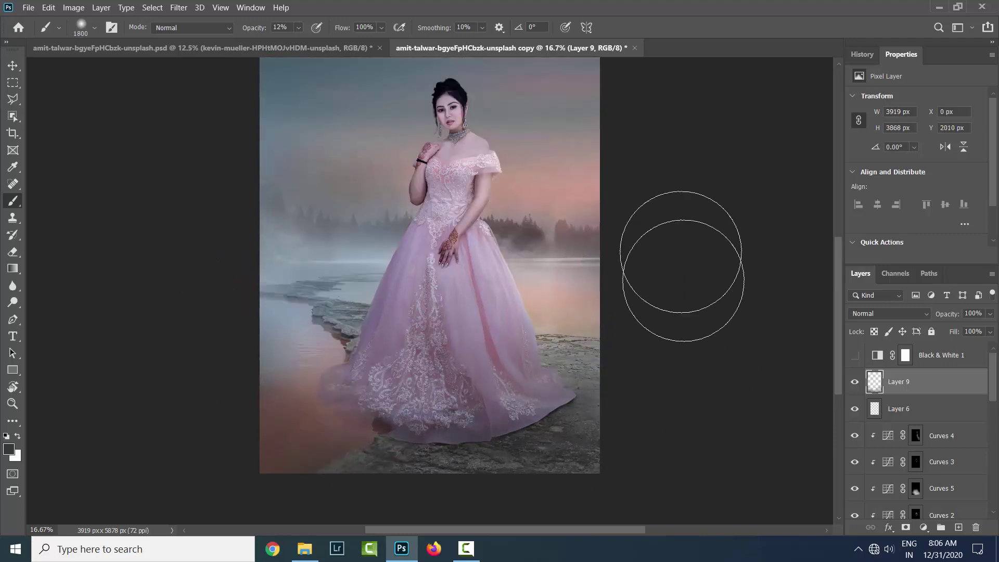
pyautogui.scroll(3, 635, 364)
pyautogui.press(']')
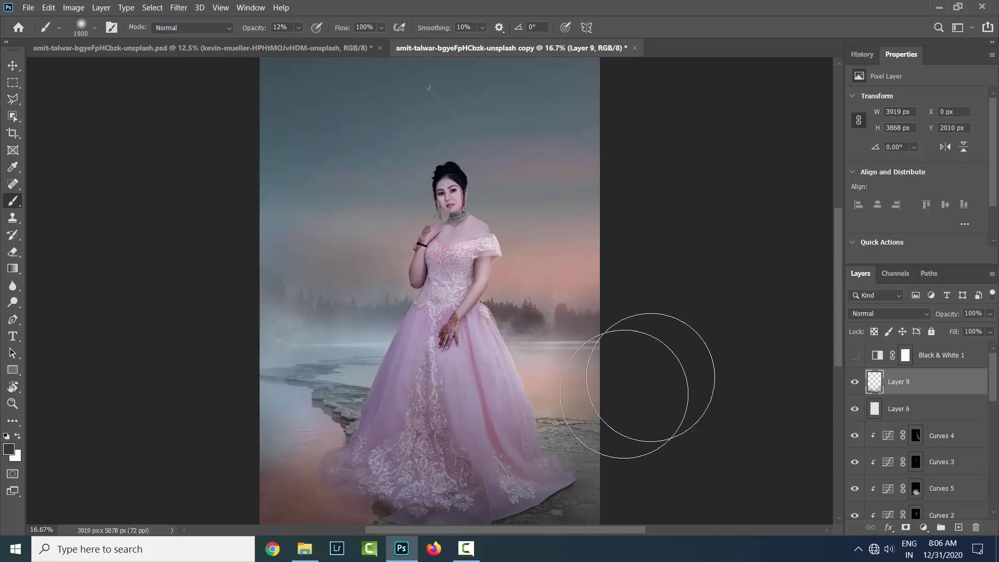
pyautogui.scroll(2, 334, 212)
pyautogui.press(']')
pyautogui.click(220, 150)
pyautogui.press(']')
pyautogui.scroll(2, 454, 128)
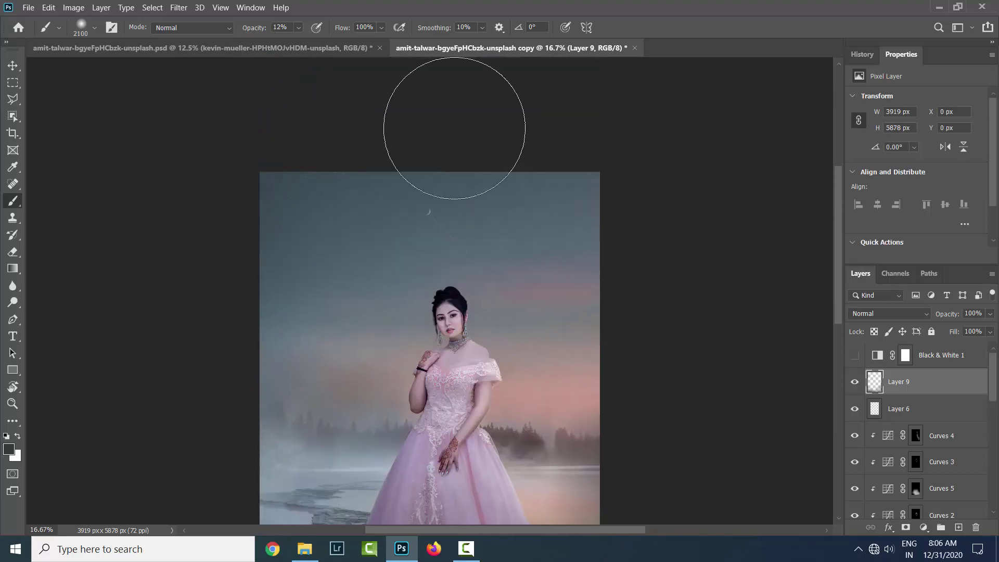
pyautogui.press(']')
pyautogui.press(']')
pyautogui.press(']')
pyautogui.scroll(-2, 218, 286)
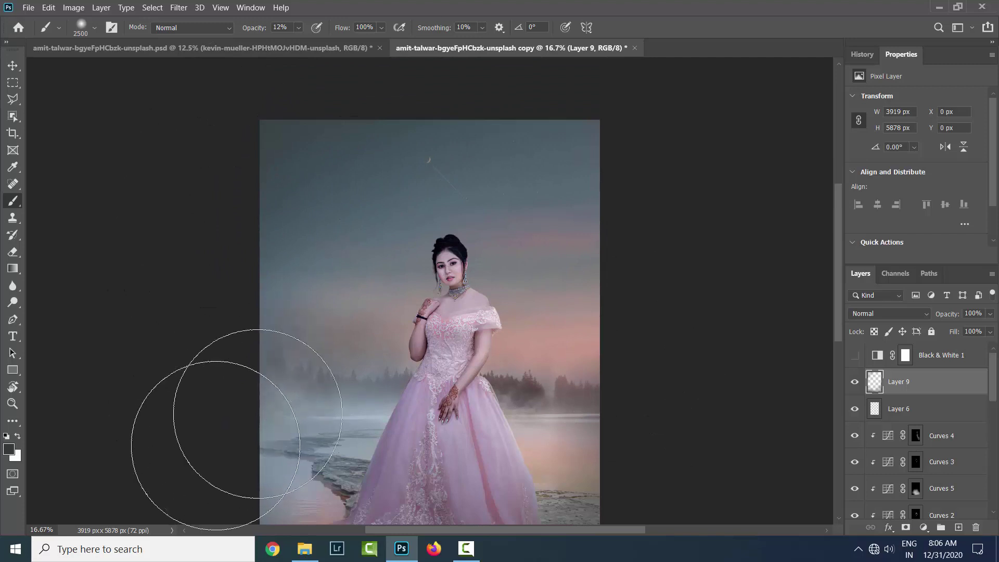
pyautogui.scroll(-2, 697, 235)
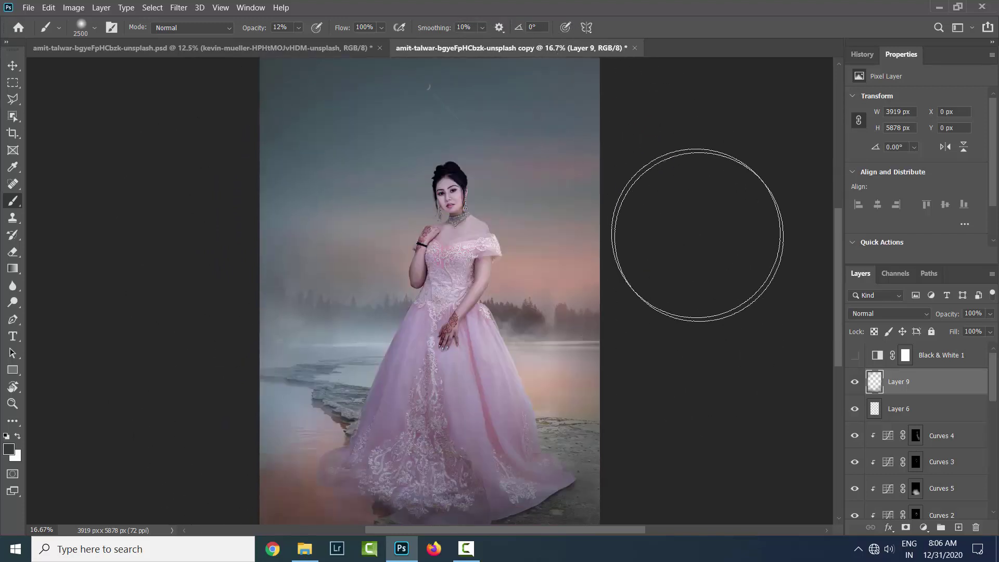
pyautogui.scroll(-3, 714, 349)
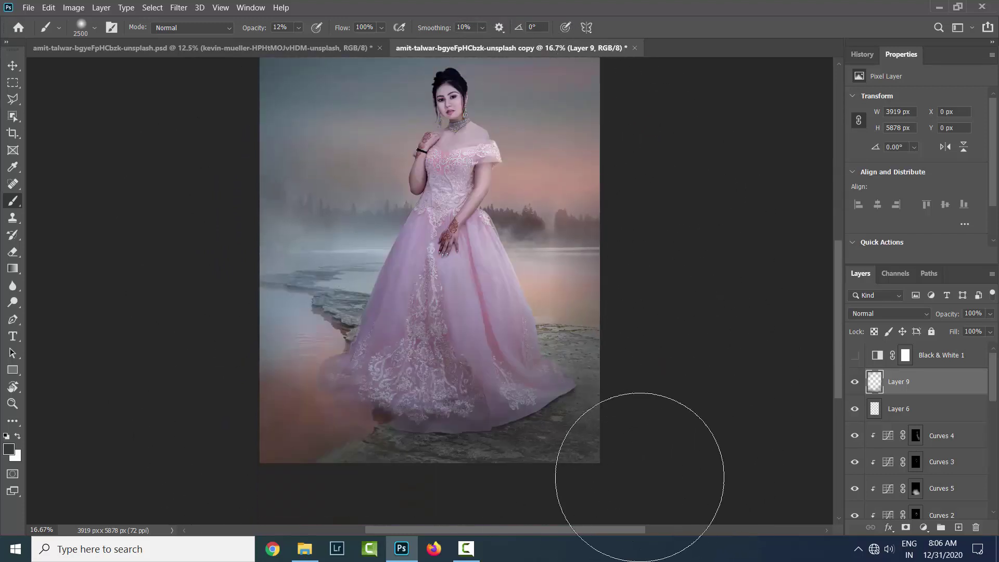
# Step: Stamp all visible layers into a new merged Layer 10 with Ctrl+Shift+Alt+E
pyautogui.press('[')
pyautogui.press('[')
pyautogui.press('[')
pyautogui.scroll(1, 671, 453)
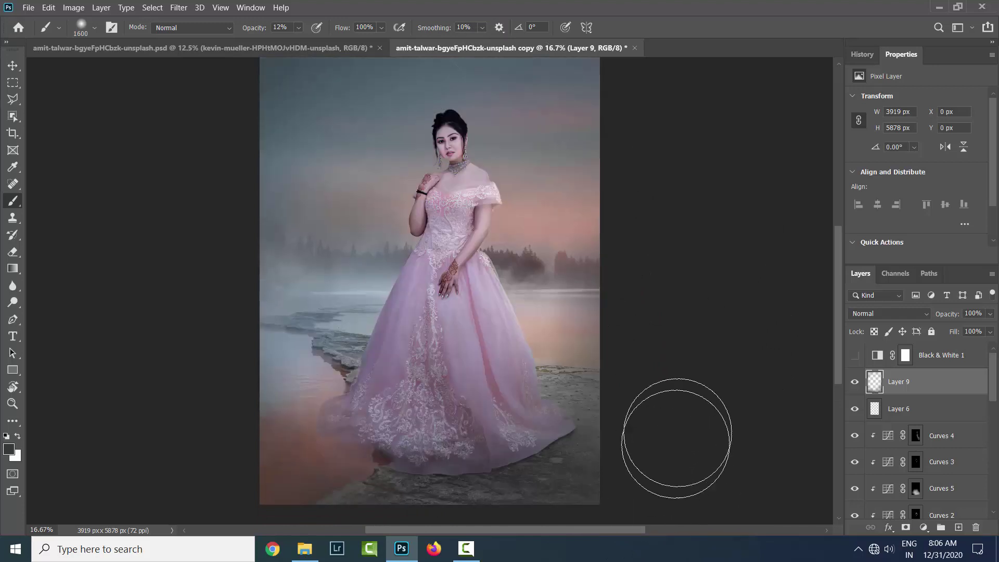
pyautogui.hotkey('ctrl', '-')
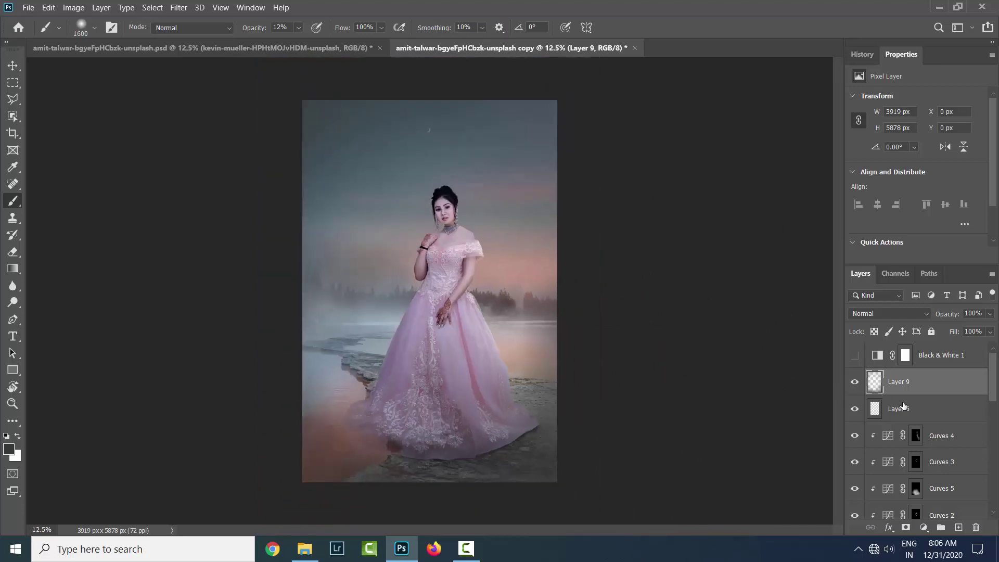
pyautogui.hotkey('ctrl', 'alt', 'shift', 'e')
# Step: Open Camera Raw on the merged layer: Contrast -8, Highlights +35, Whites +33, Vibrance +53
pyautogui.hotkey('ctrl', '+')
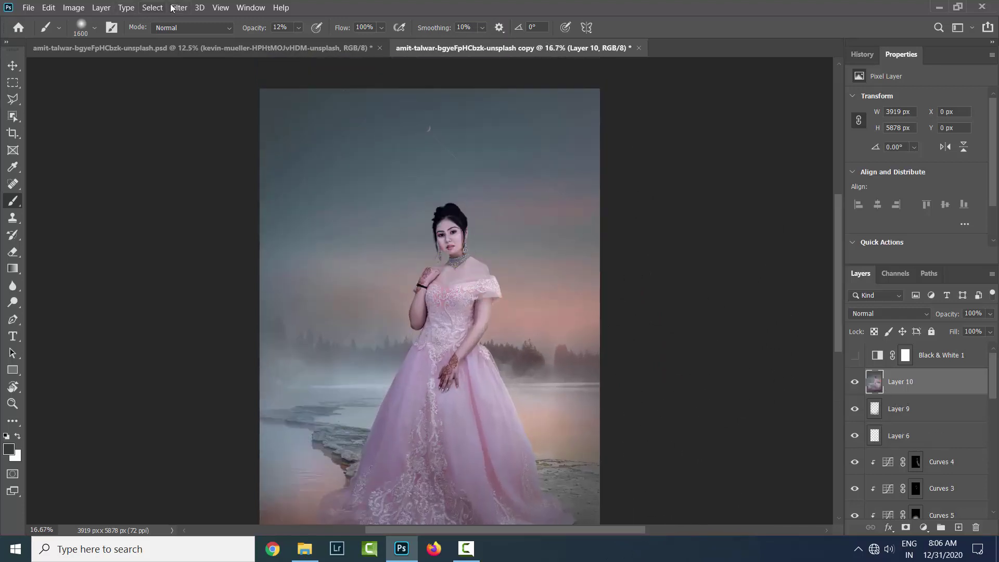
pyautogui.hotkey('shift', 'ctrl', 'a')
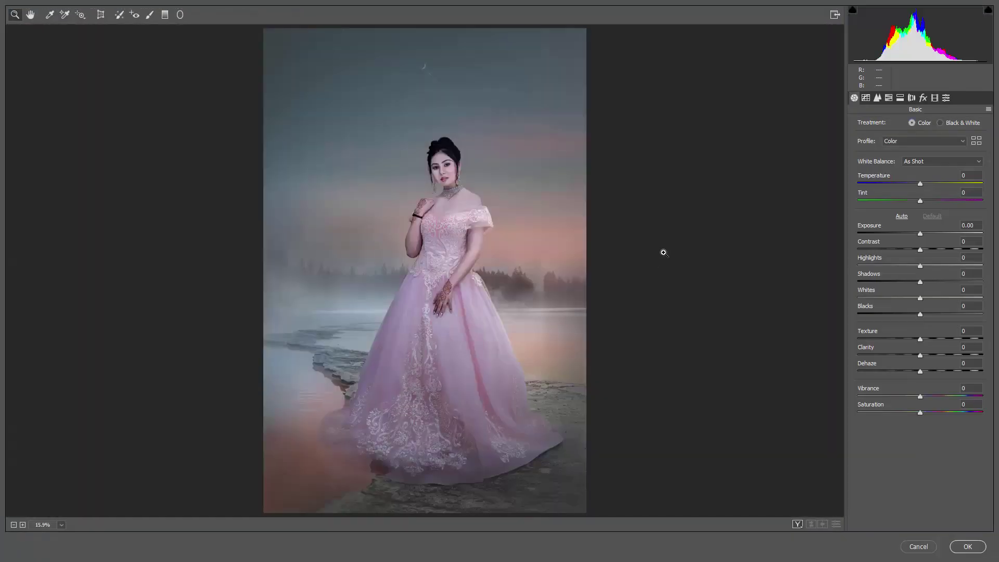
pyautogui.moveTo(920, 249)
pyautogui.mouseDown()
pyautogui.moveTo(902, 248)
pyautogui.moveTo(941, 265)
pyautogui.moveTo(943, 298)
pyautogui.mouseUp()
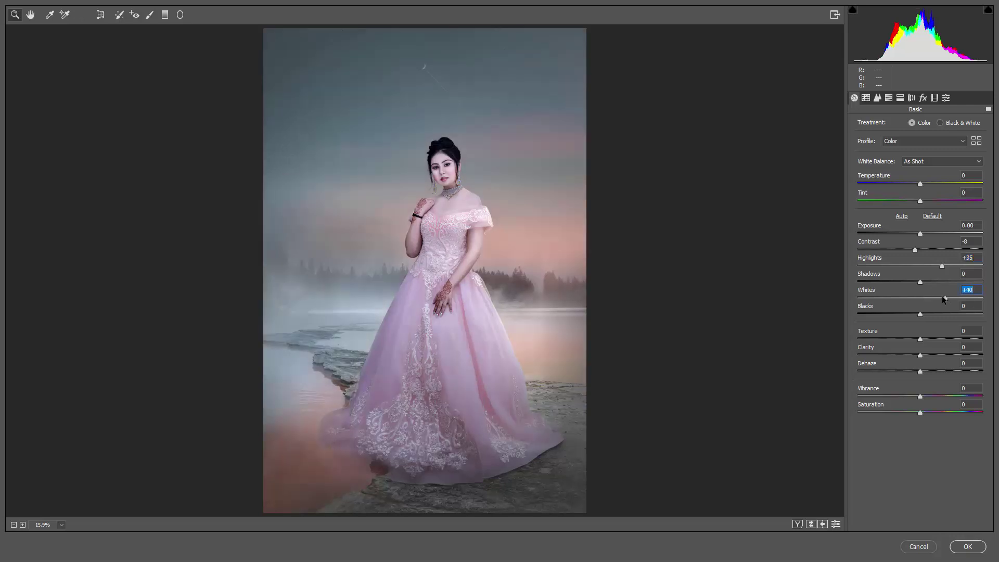
pyautogui.moveTo(952, 396); pyautogui.dragTo(957, 398)
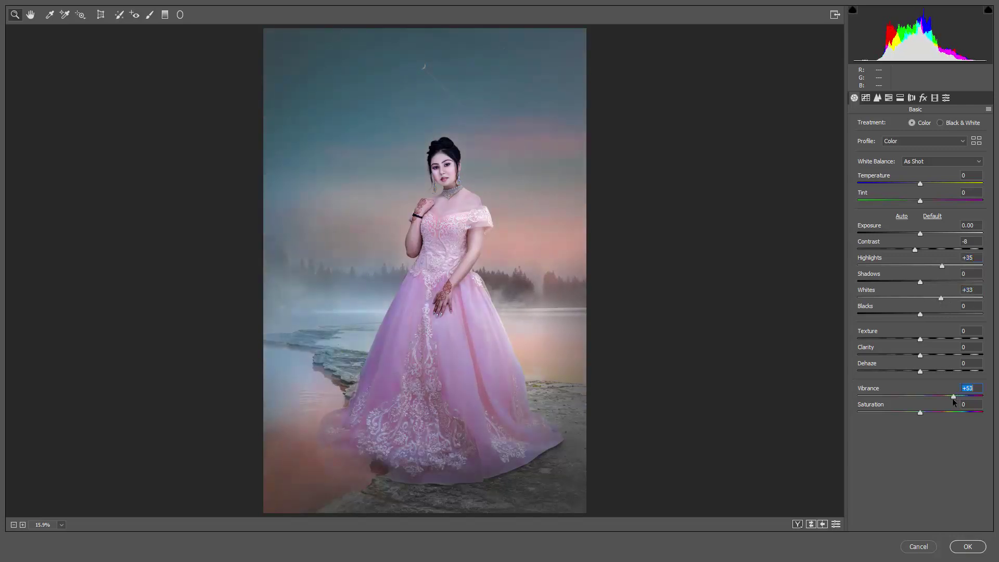
# Step: Brush Tint -25 over the left water and sky, and draw a graduated filter from the left
pyautogui.click(150, 15)
pyautogui.moveTo(232, 316); pyautogui.dragTo(334, 313)
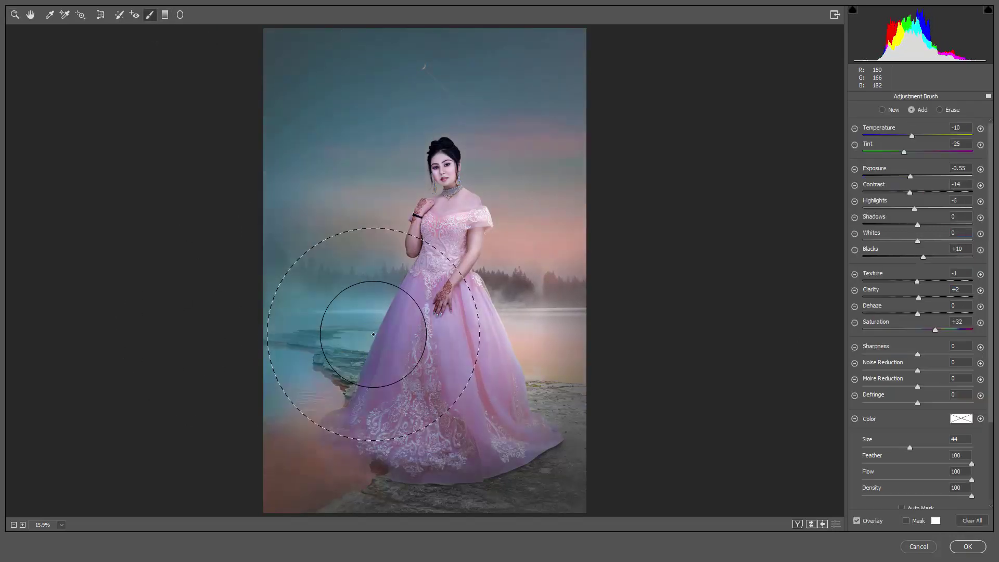
pyautogui.moveTo(917, 146); pyautogui.dragTo(904, 147)
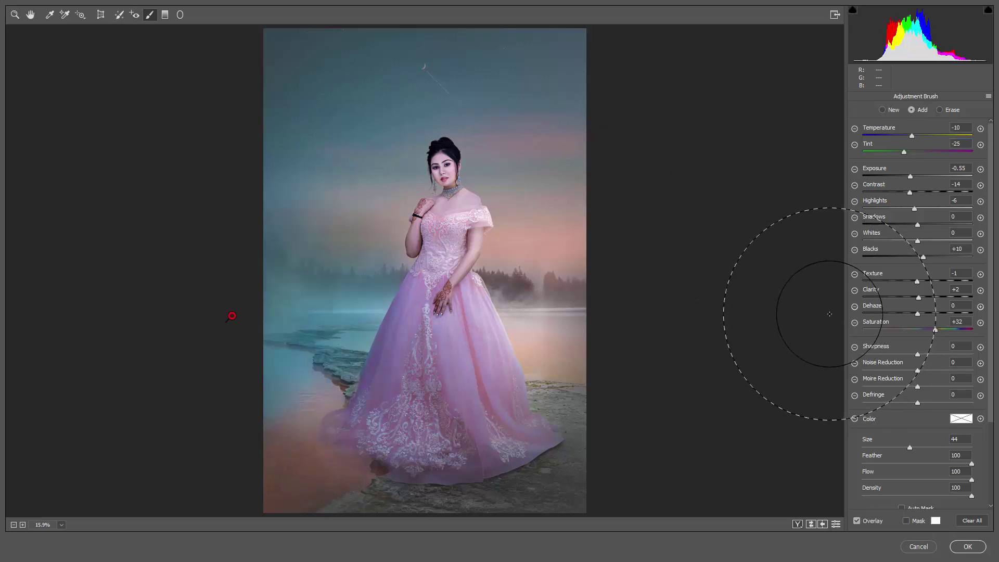
pyautogui.press('g')
pyautogui.moveTo(239, 309)
pyautogui.mouseDown()
pyautogui.moveTo(546, 340)
pyautogui.moveTo(529, 301)
pyautogui.mouseUp()
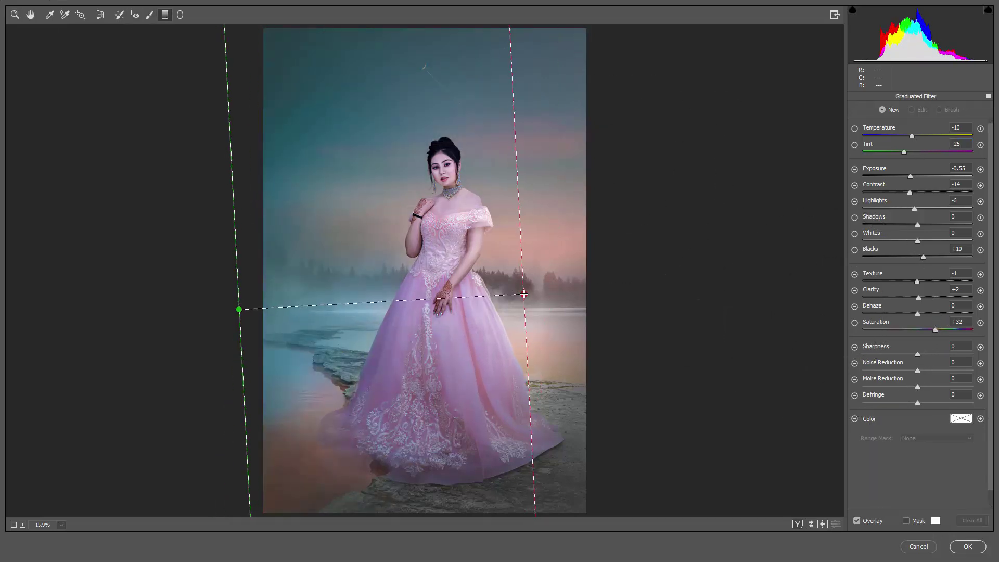
# Step: Reposition the left graduated filter and darken it to Exposure -1.00
pyautogui.click(916, 151)
pyautogui.moveTo(238, 309); pyautogui.dragTo(202, 305)
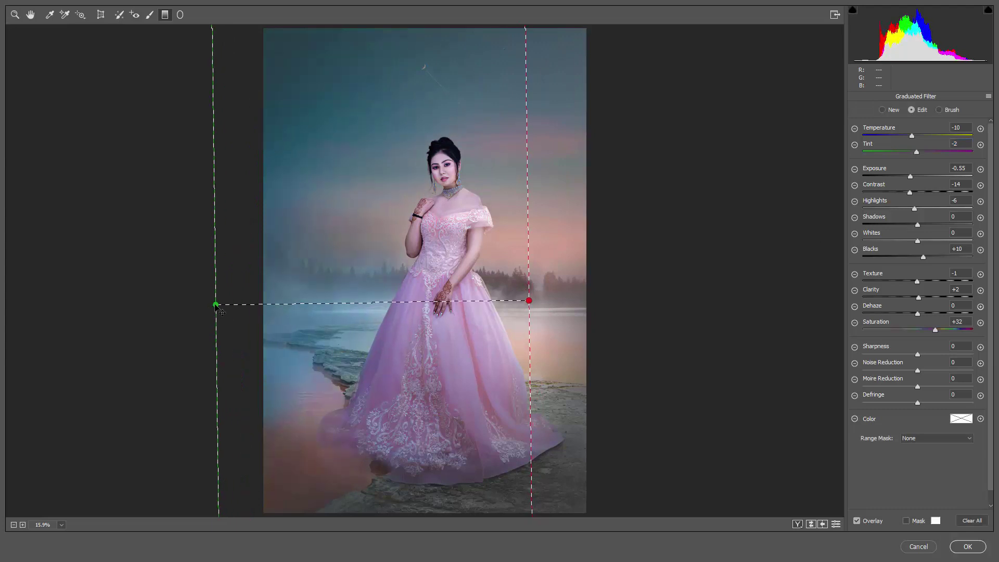
pyautogui.moveTo(529, 302); pyautogui.dragTo(480, 301)
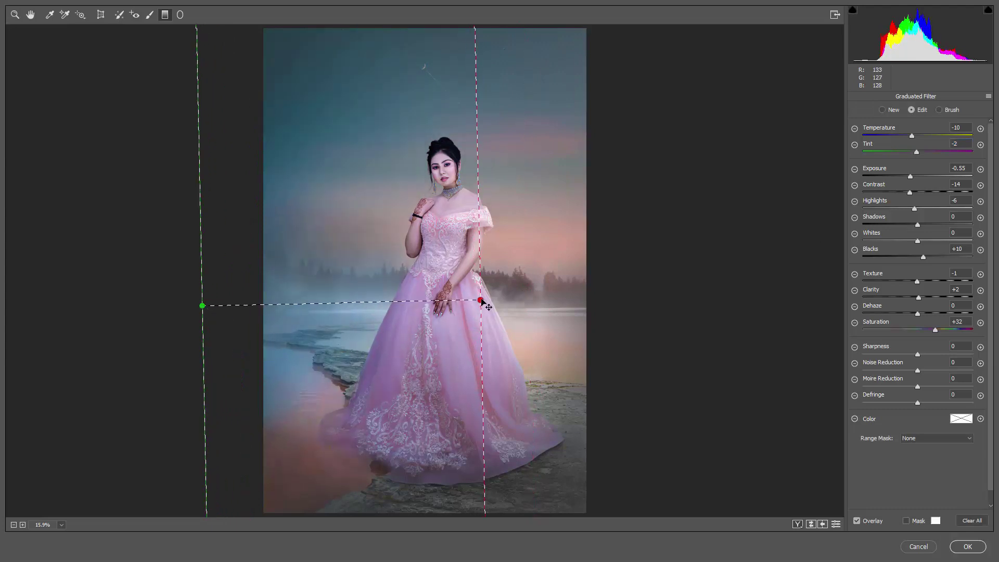
pyautogui.moveTo(910, 177); pyautogui.dragTo(903, 176)
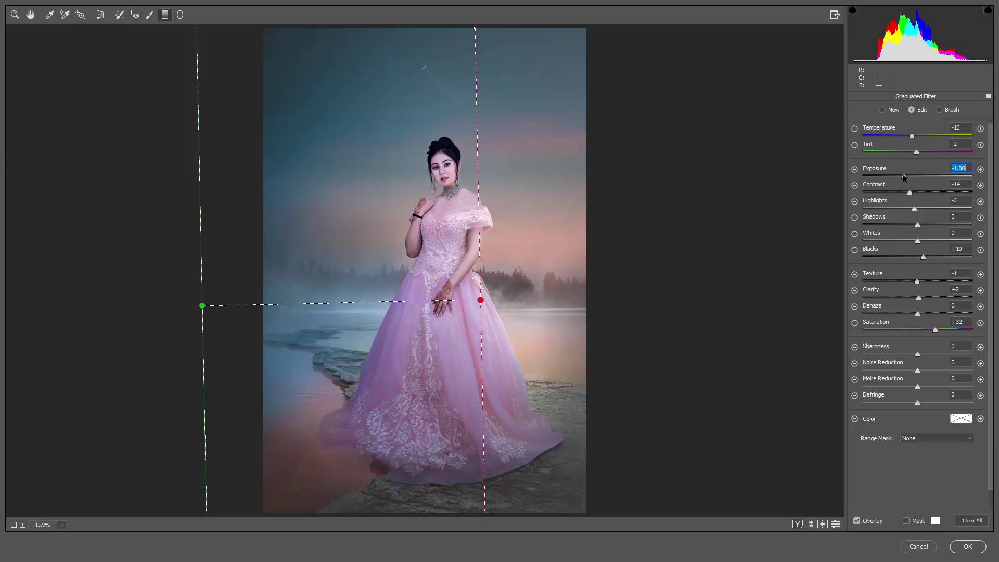
pyautogui.moveTo(202, 306); pyautogui.dragTo(194, 303)
# Step: Add a bottom graduated filter at Exposure -1.15 and a right one warmed to Temp +54, Tint +61
pyautogui.moveTo(415, 504); pyautogui.dragTo(409, 288)
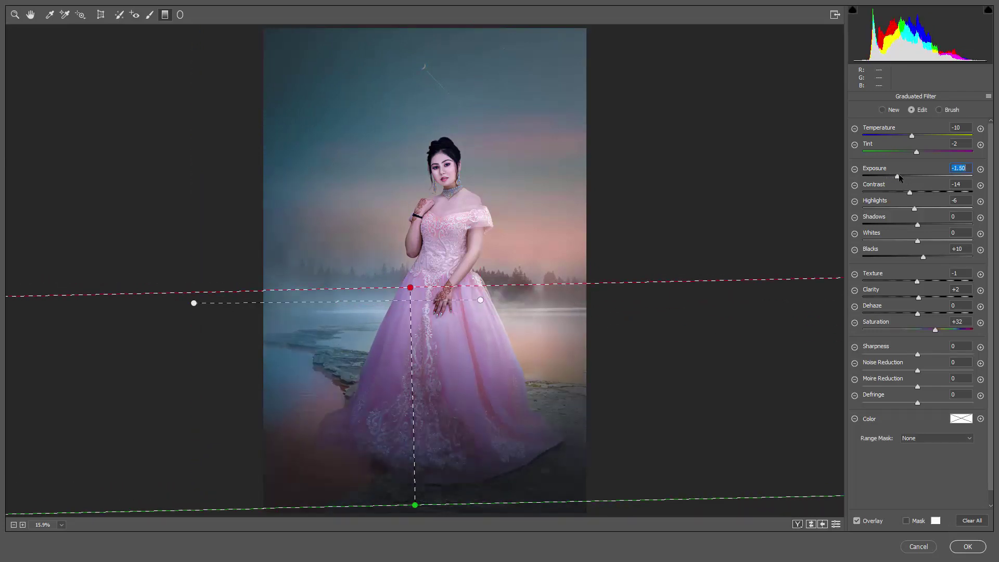
pyautogui.moveTo(898, 176); pyautogui.dragTo(902, 177)
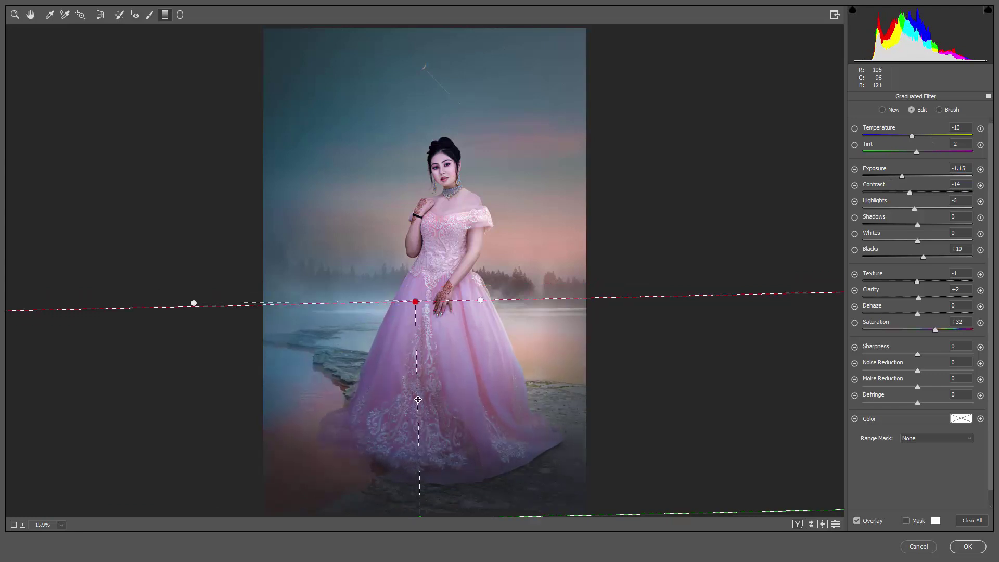
pyautogui.moveTo(415, 295); pyautogui.dragTo(422, 320)
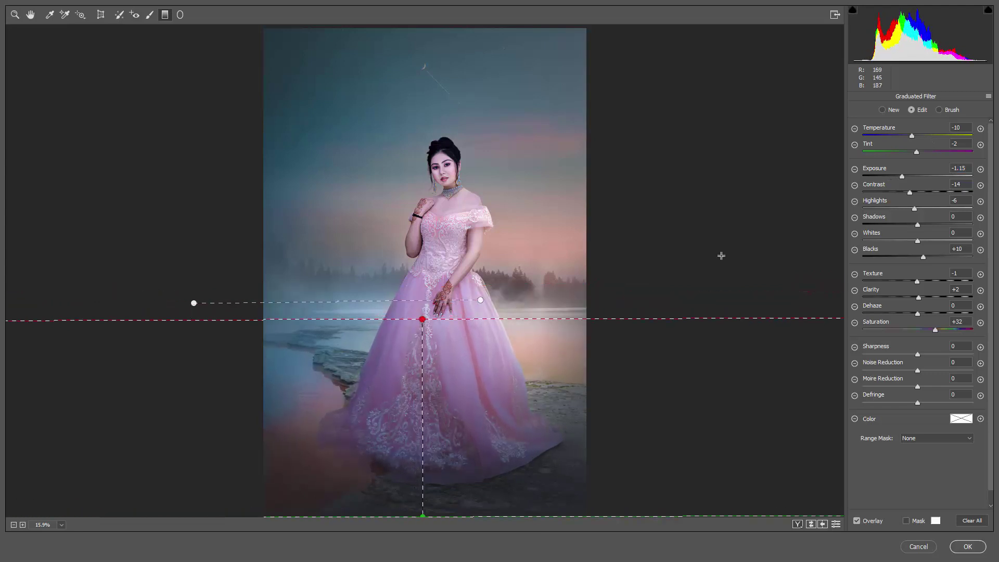
pyautogui.moveTo(660, 243); pyautogui.dragTo(456, 248)
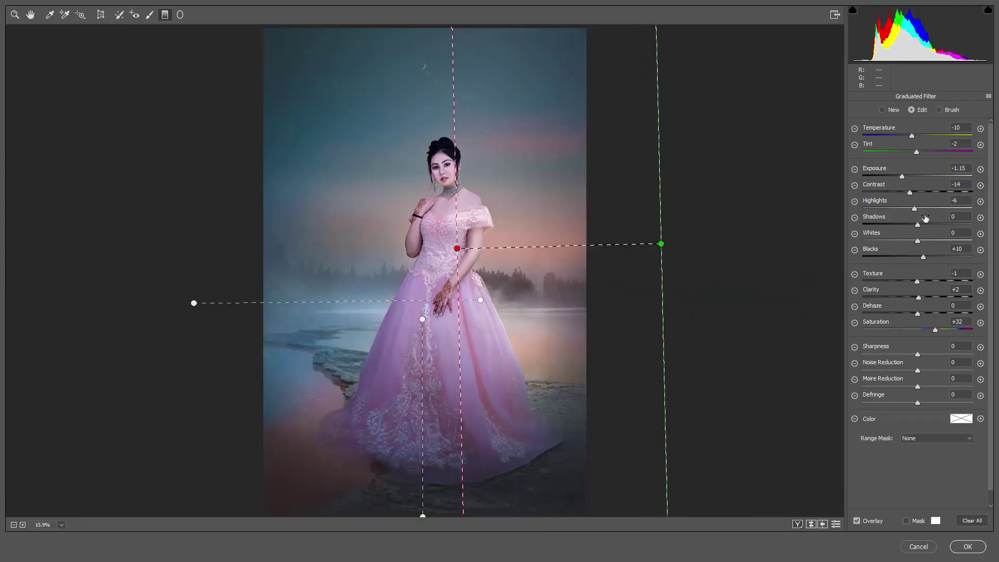
pyautogui.moveTo(933, 136); pyautogui.dragTo(947, 141)
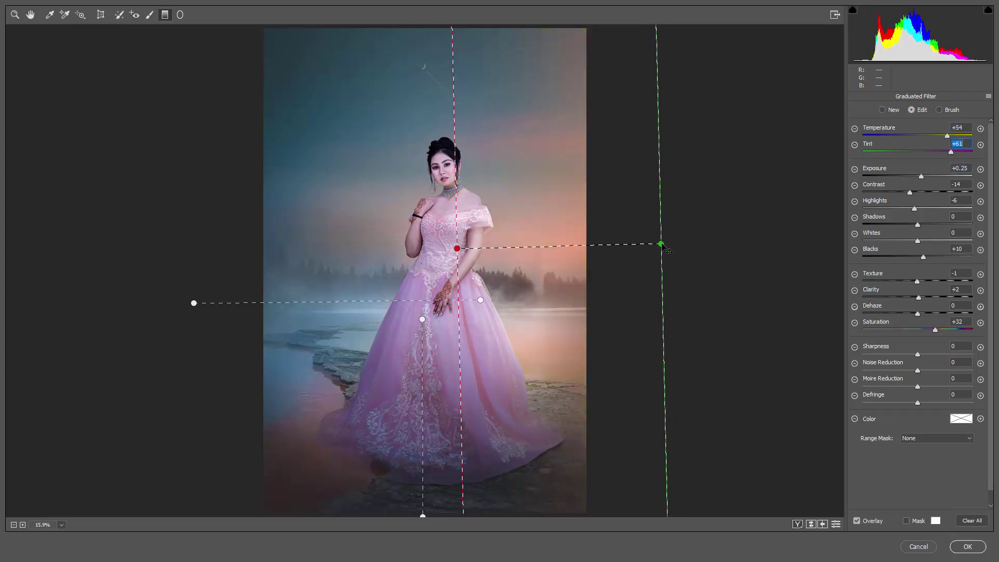
pyautogui.moveTo(661, 244); pyautogui.dragTo(815, 255)
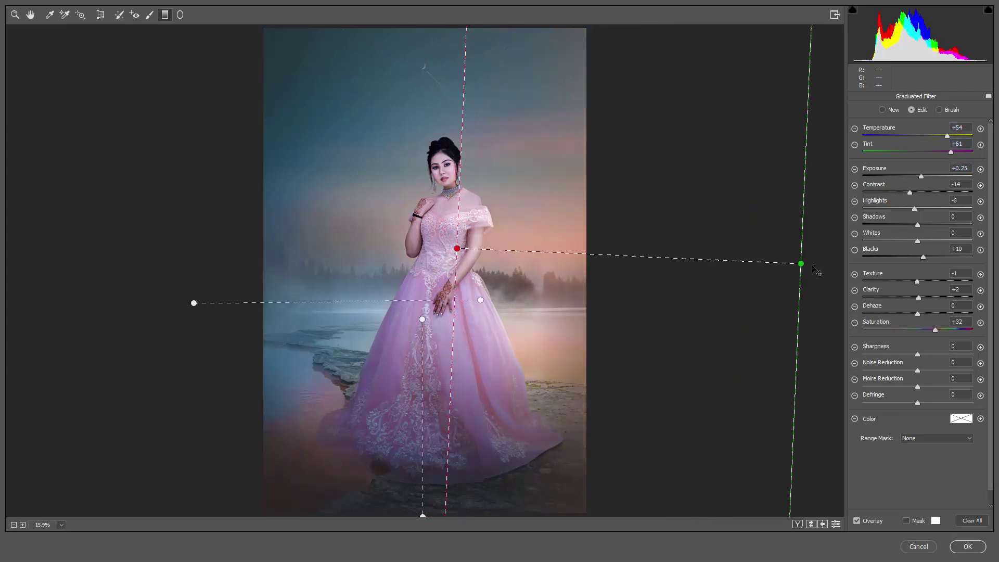
# Step: Add a top sky graduated filter with Exposure -0.50 and Temperature -17
pyautogui.click(14, 14)
pyautogui.click(165, 15)
pyautogui.moveTo(469, 40); pyautogui.dragTo(472, 186)
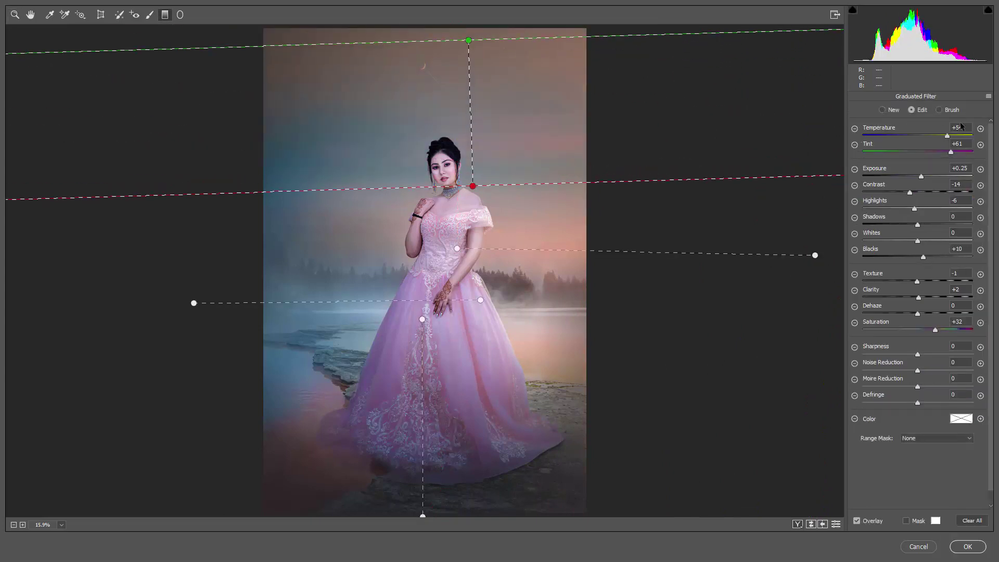
pyautogui.write('0')
pyautogui.press('Tab')
pyautogui.write('0')
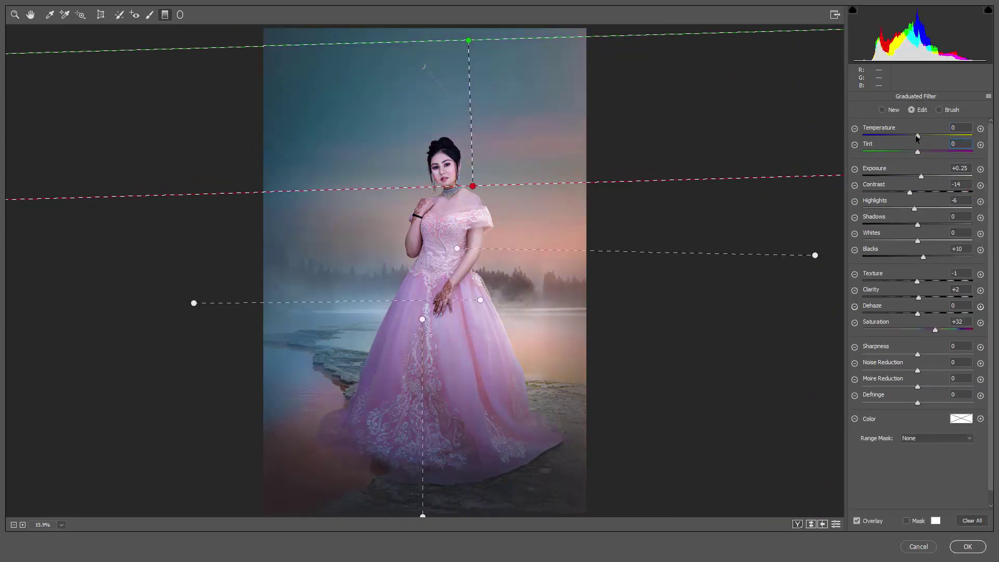
pyautogui.write('-0.5')
pyautogui.press('Return')
pyautogui.moveTo(917, 135); pyautogui.dragTo(906, 136)
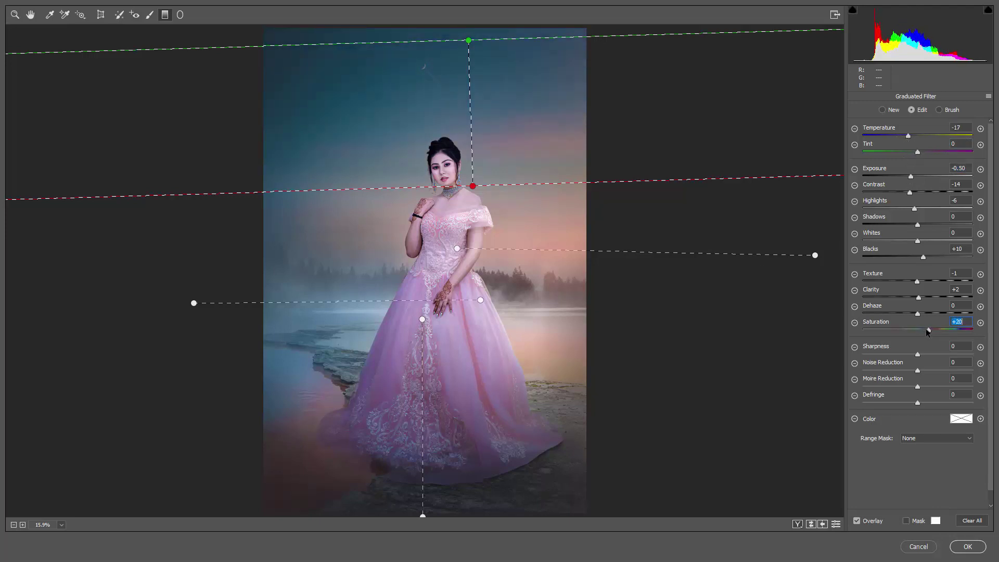
pyautogui.press('z')
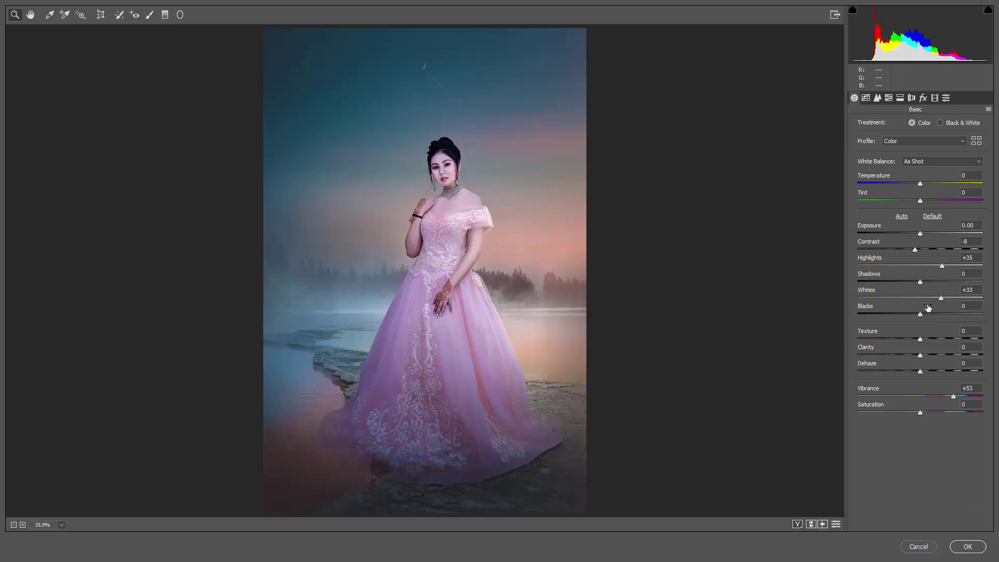
# Step: Set Blue Primary Hue -17 and Post Crop Vignetting -8, then apply Camera Raw to Layer 10
pyautogui.click(935, 98)
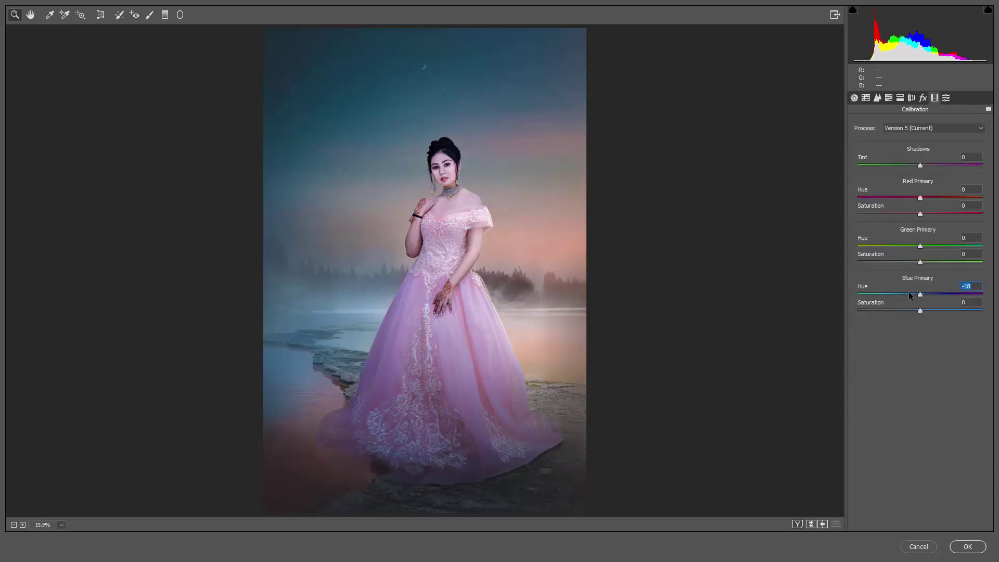
pyautogui.moveTo(919, 295); pyautogui.dragTo(908, 294)
pyautogui.click(923, 98)
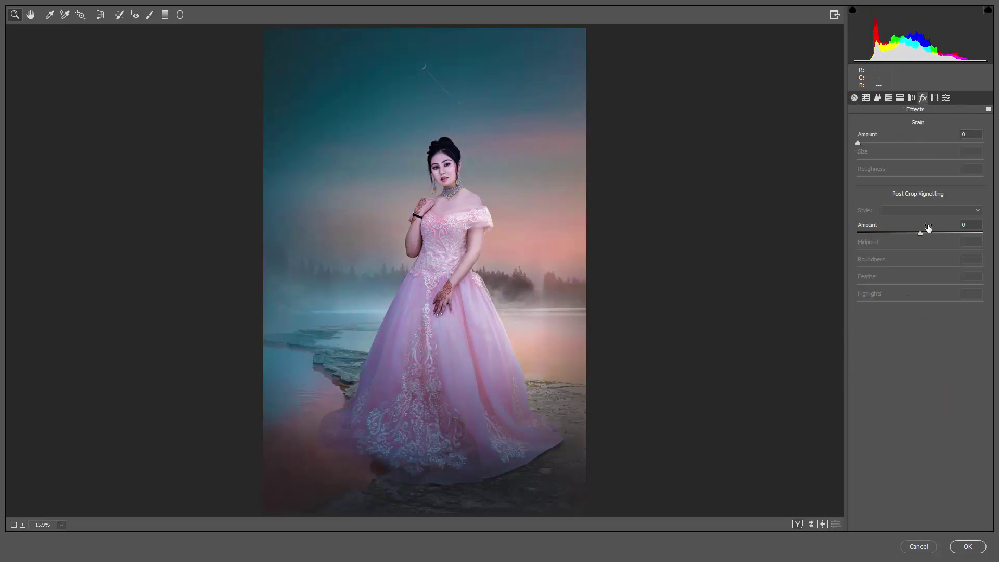
pyautogui.moveTo(919, 233)
pyautogui.mouseDown()
pyautogui.moveTo(912, 250)
pyautogui.moveTo(913, 234)
pyautogui.mouseUp()
pyautogui.click(971, 546)
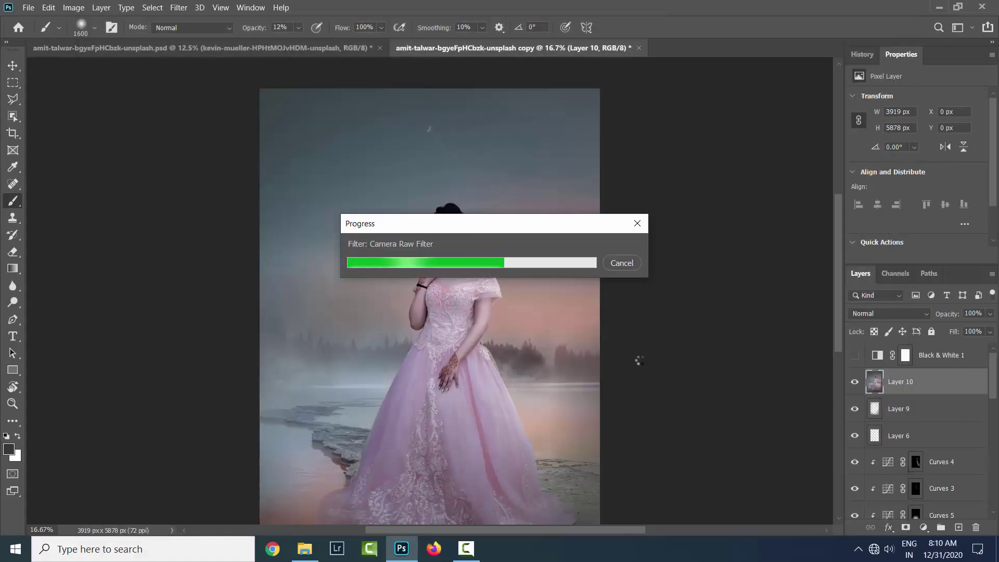
# Step: Zoom out and toggle undo/redo to compare the image before and after the grade
pyautogui.scroll(-2, 566, 342)
pyautogui.hotkey('ctrl', '-')
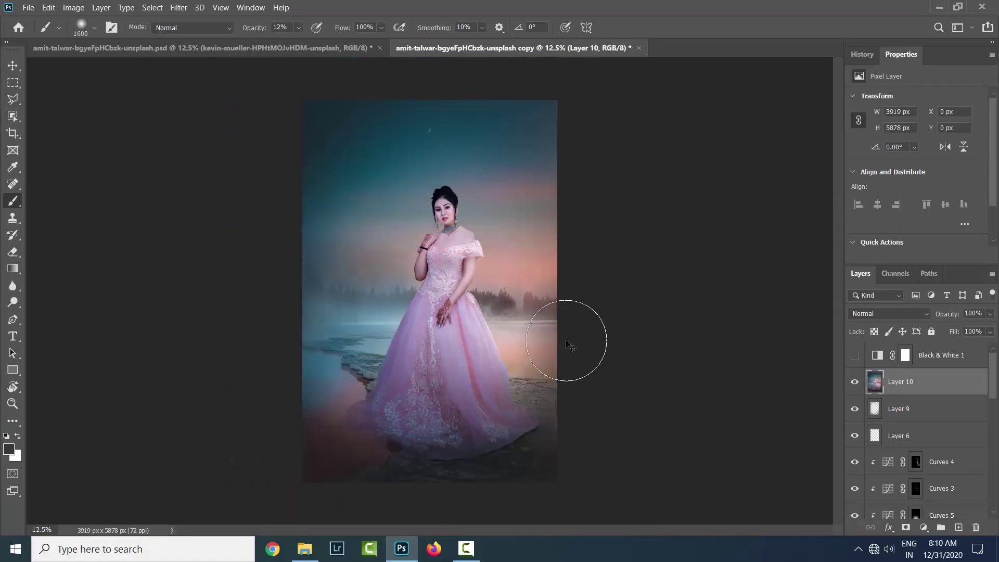
pyautogui.hotkey('ctrl', 'z')
pyautogui.hotkey('ctrl', 'shift', 'z')
pyautogui.hotkey('ctrl', 'z')
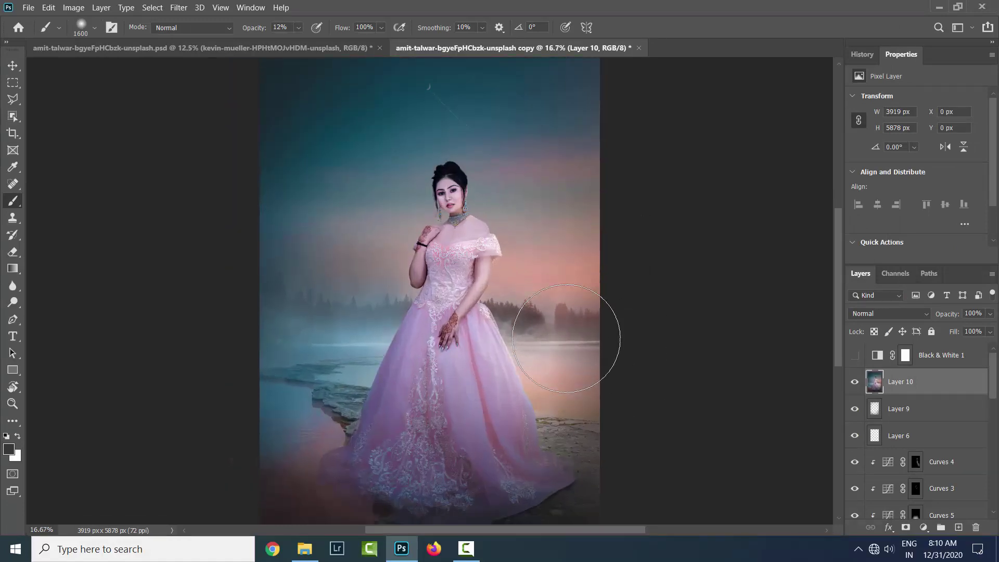
pyautogui.hotkey('ctrl', 'shift', 'z')
# Step: Duplicate Layer 10 as Layer 10 copy and switch to the Dodge tool
pyautogui.hotkey('ctrl', 'j')
pyautogui.hotkey('ctrl', '+')
pyautogui.press('o')
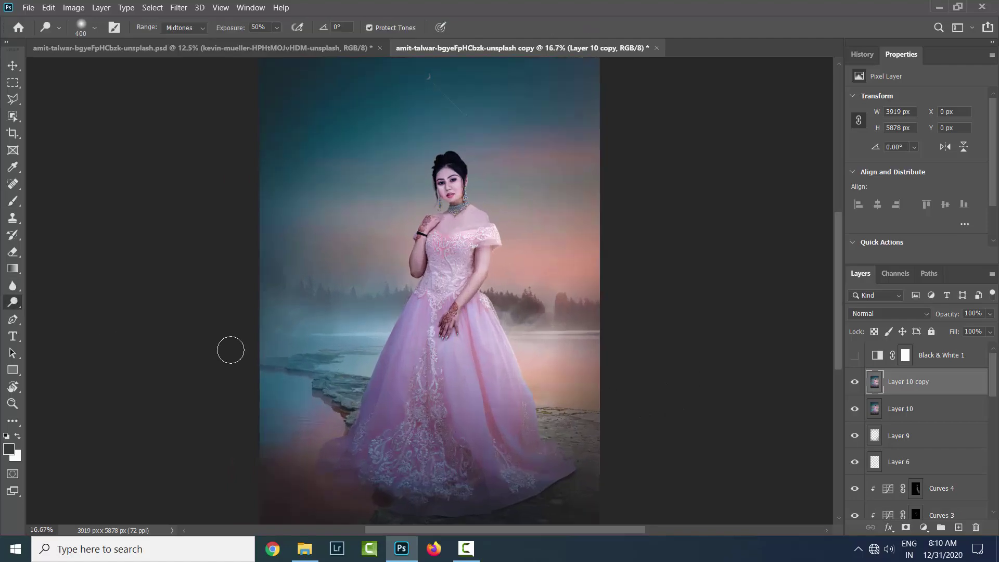
pyautogui.scroll(-1, 229, 350)
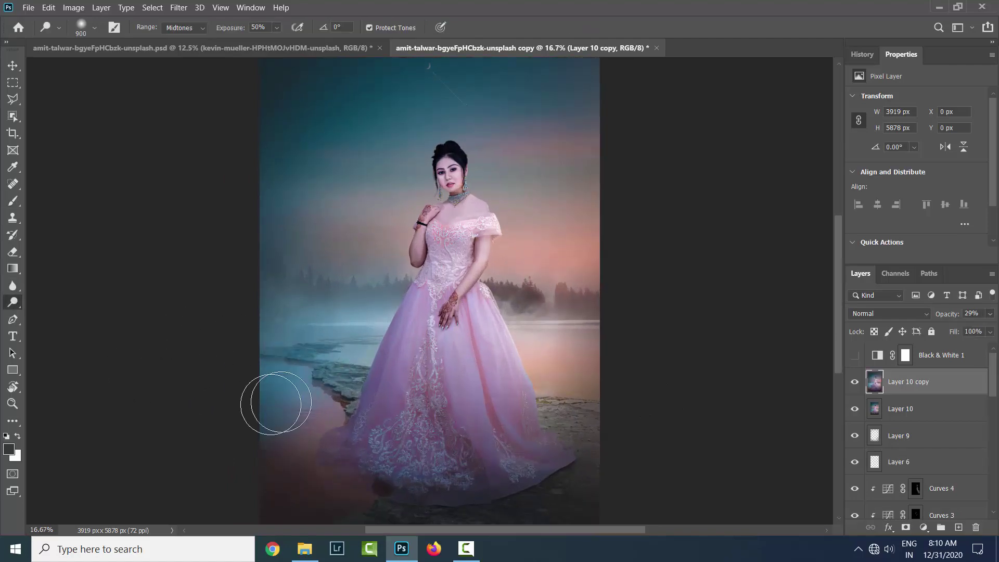